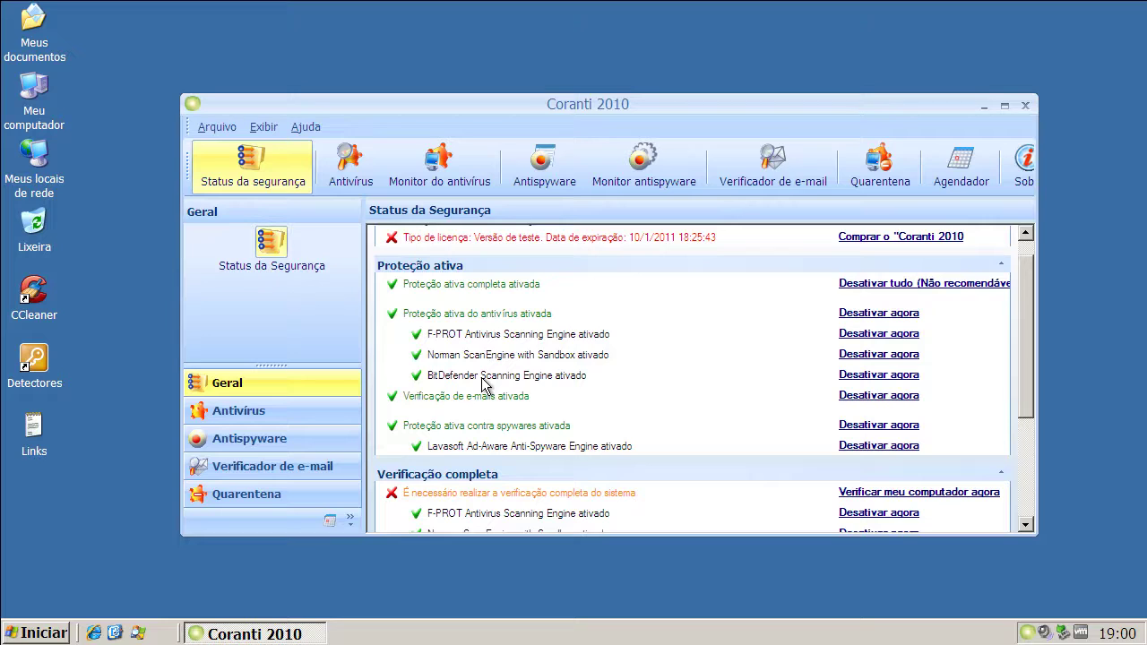
Look through Coranti's antispyware and antivirus pages and return to the general security status.
left_click(275, 440)
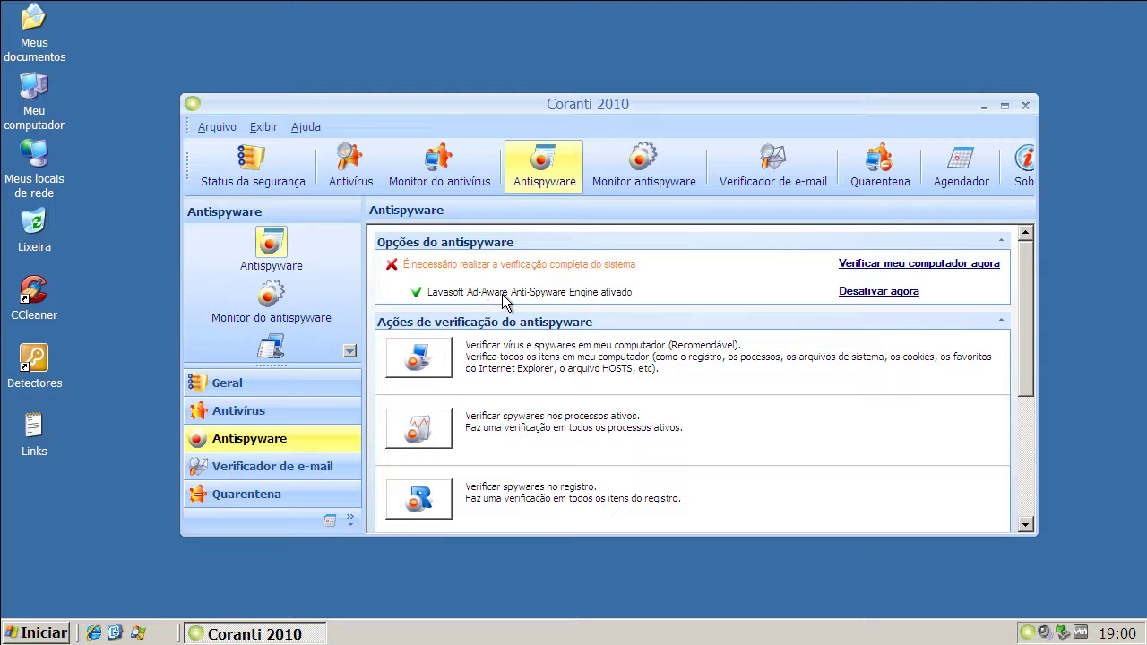
left_click(212, 417)
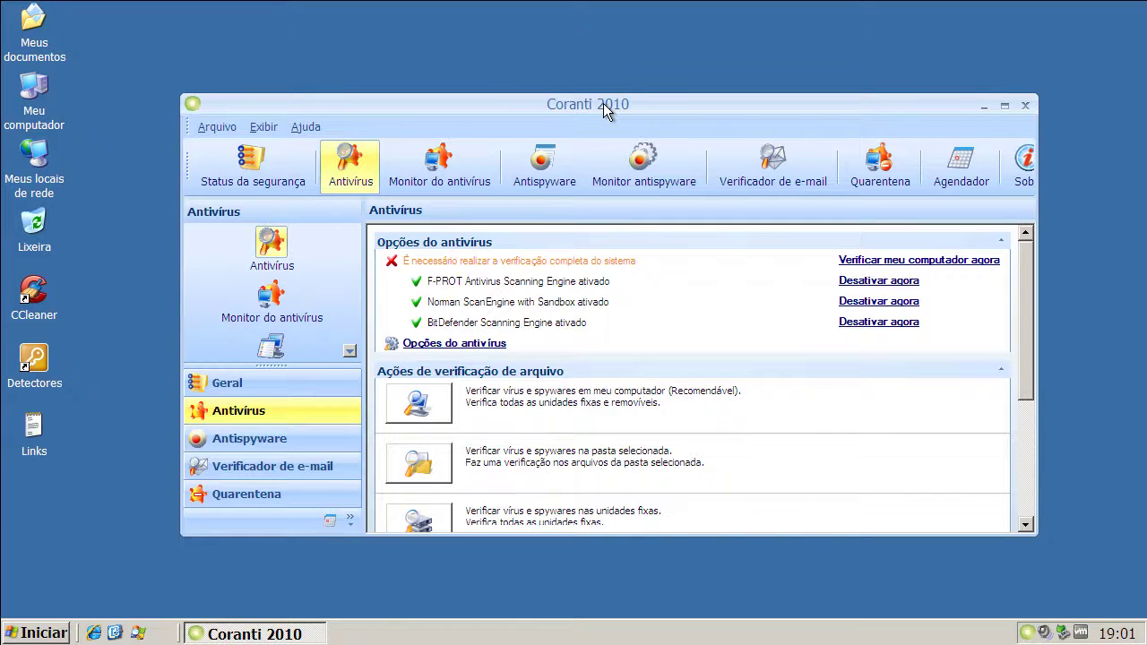
left_click(260, 388)
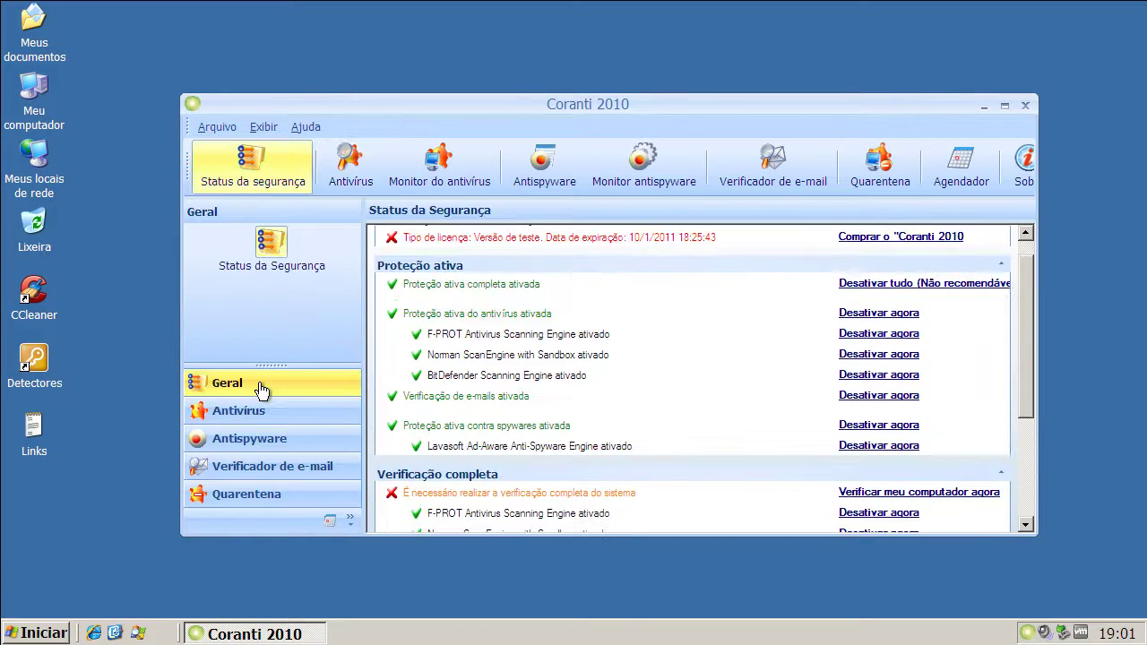
Update the definitions database from the security status page and close the Coranti window.
left_click_drag(1027, 384, 1029, 500)
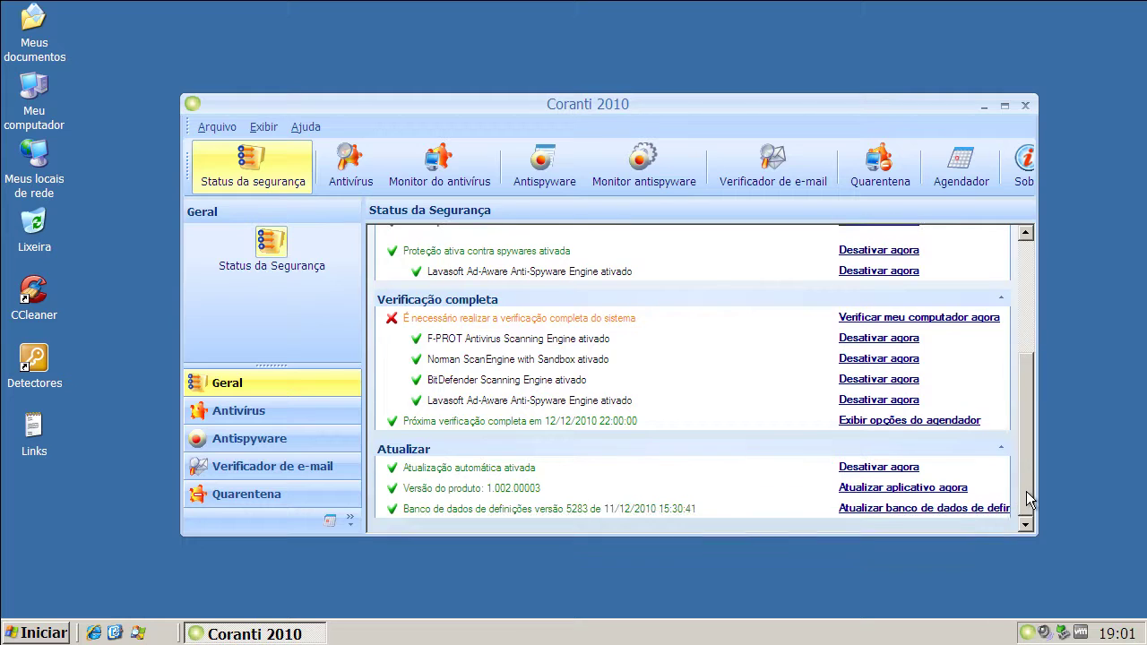
left_click(965, 509)
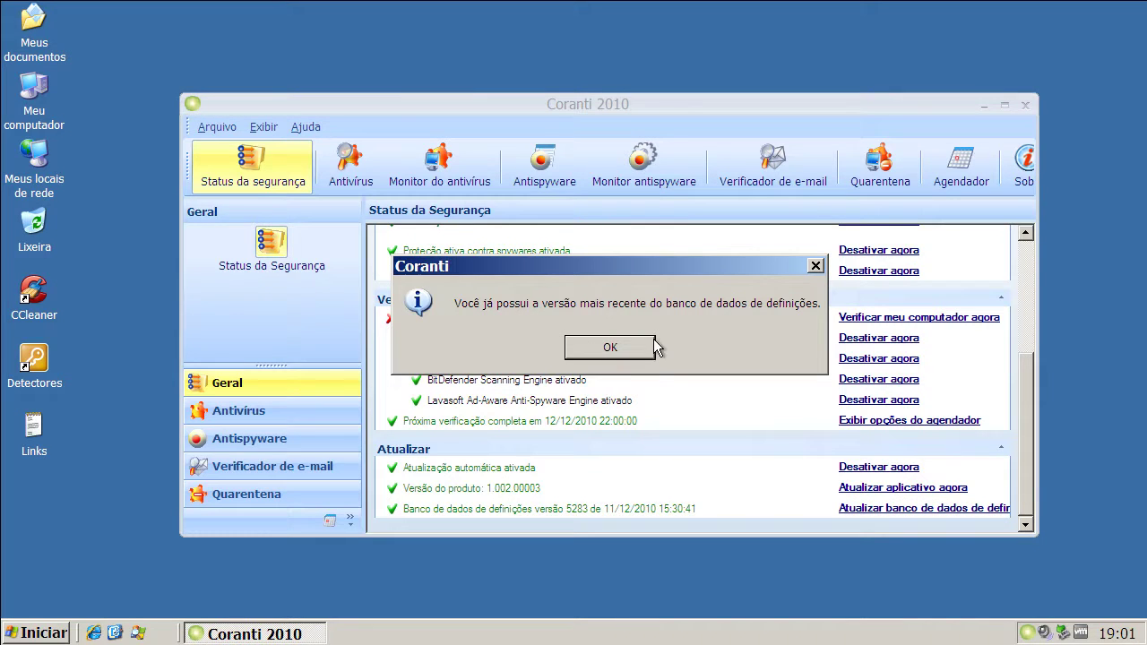
left_click(637, 347)
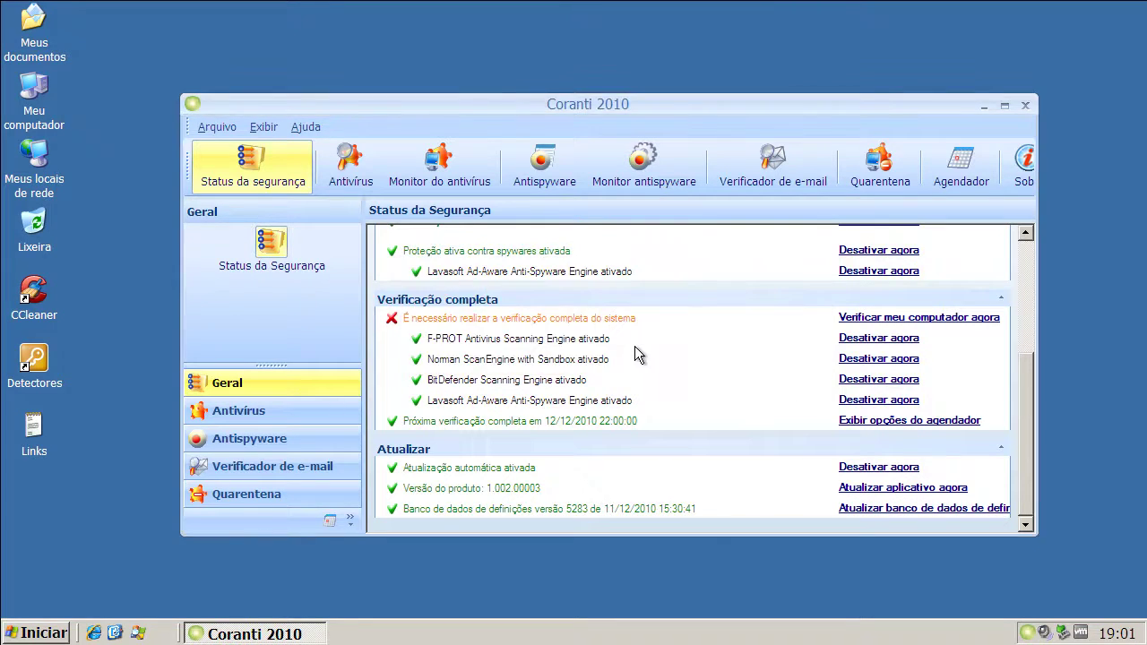
left_click(1026, 109)
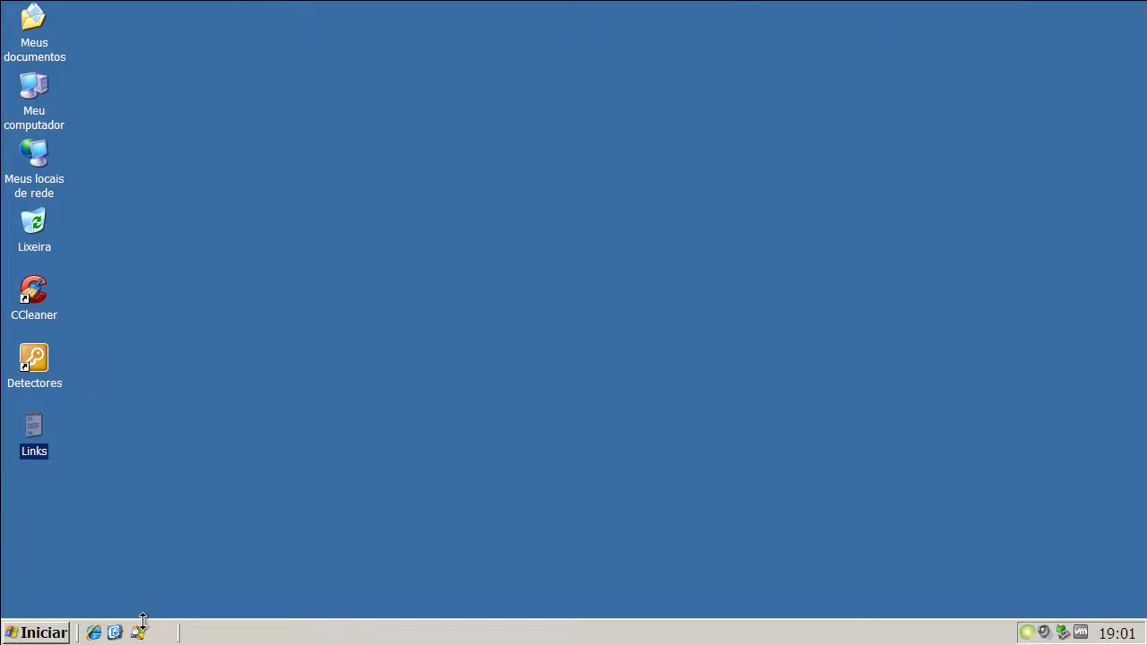
Switch to Process Explorer, examine the memory use of the Coranti processes, and minimize the window.
left_click(139, 632)
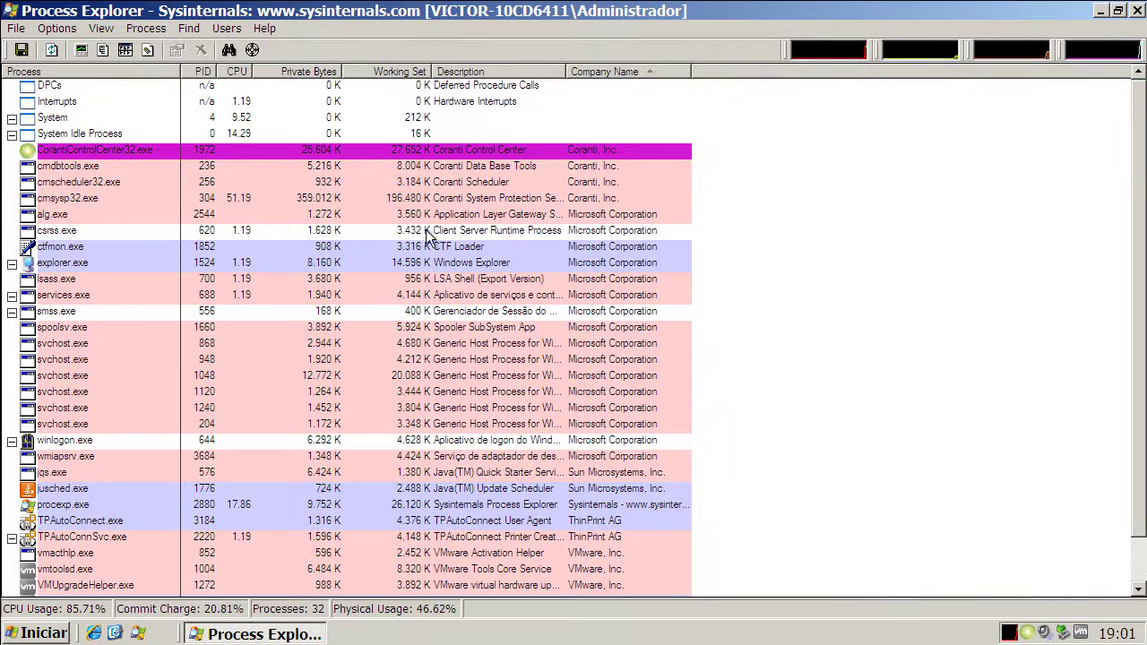
left_click(464, 153)
left_click(455, 168)
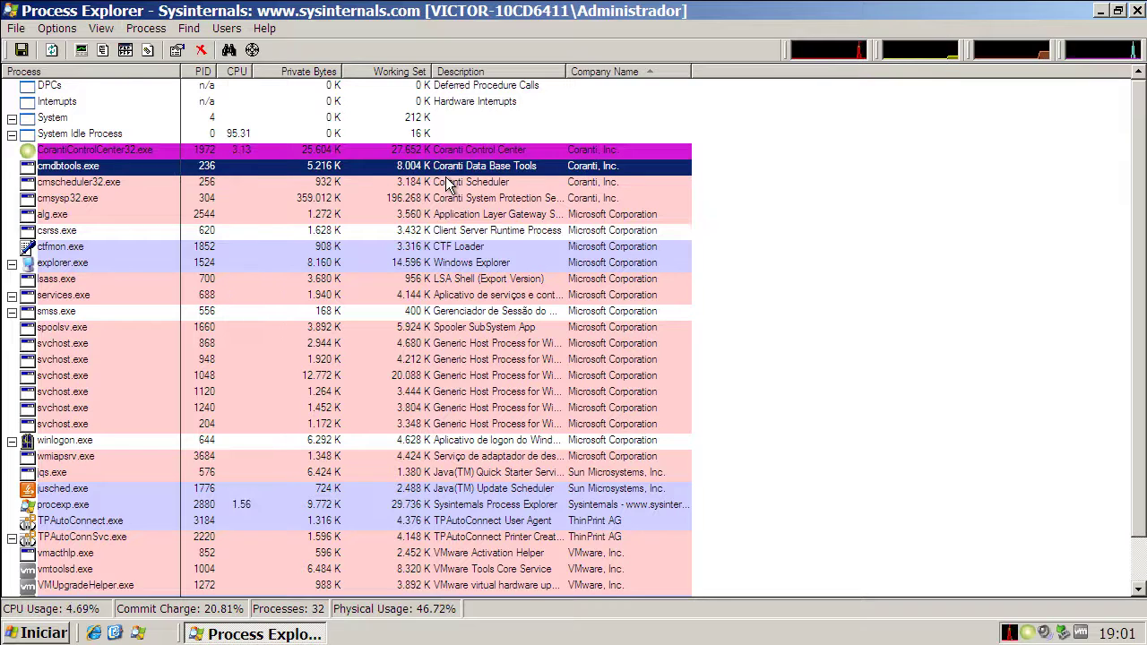
left_click(452, 185)
left_click(455, 201)
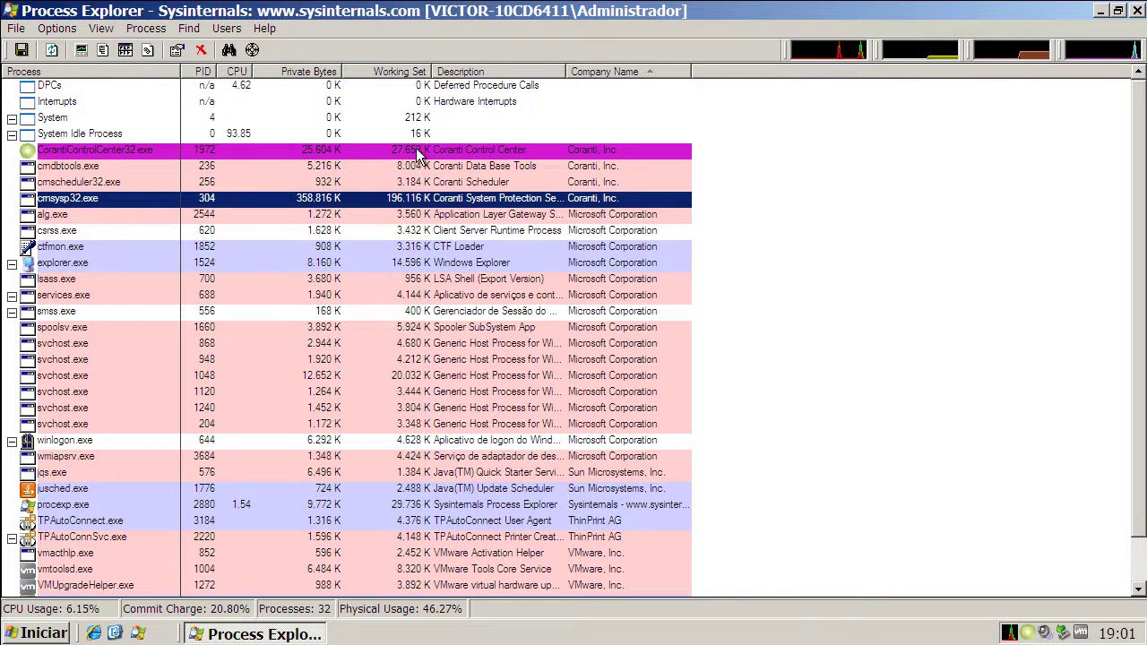
left_click(439, 166)
left_click(446, 182)
left_click(448, 199)
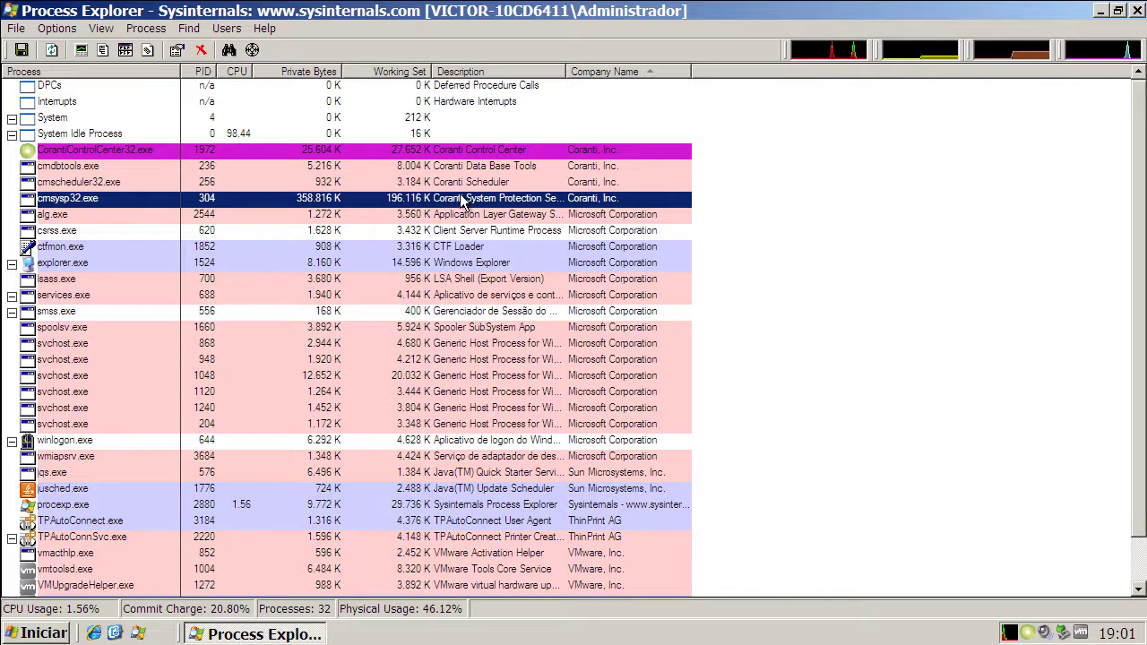
left_click(1099, 12)
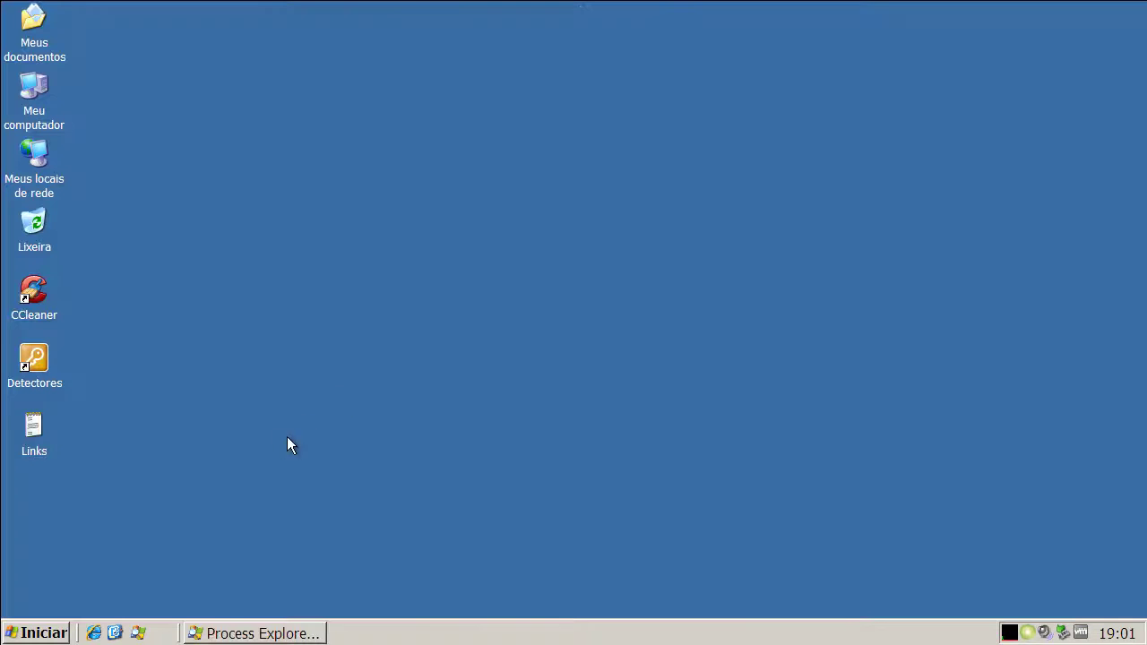
Open the Links file on the desktop, copy the setup_flash_player.exe link, and minimize the file.
double_click(39, 428)
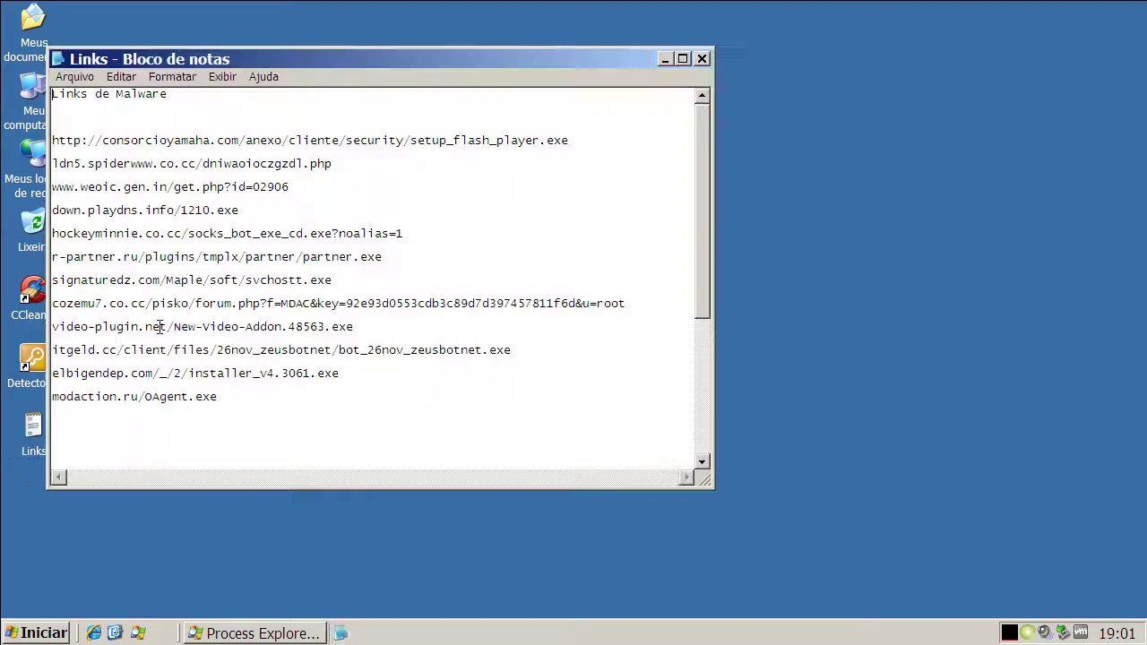
double_click(185, 141)
right_click(185, 140)
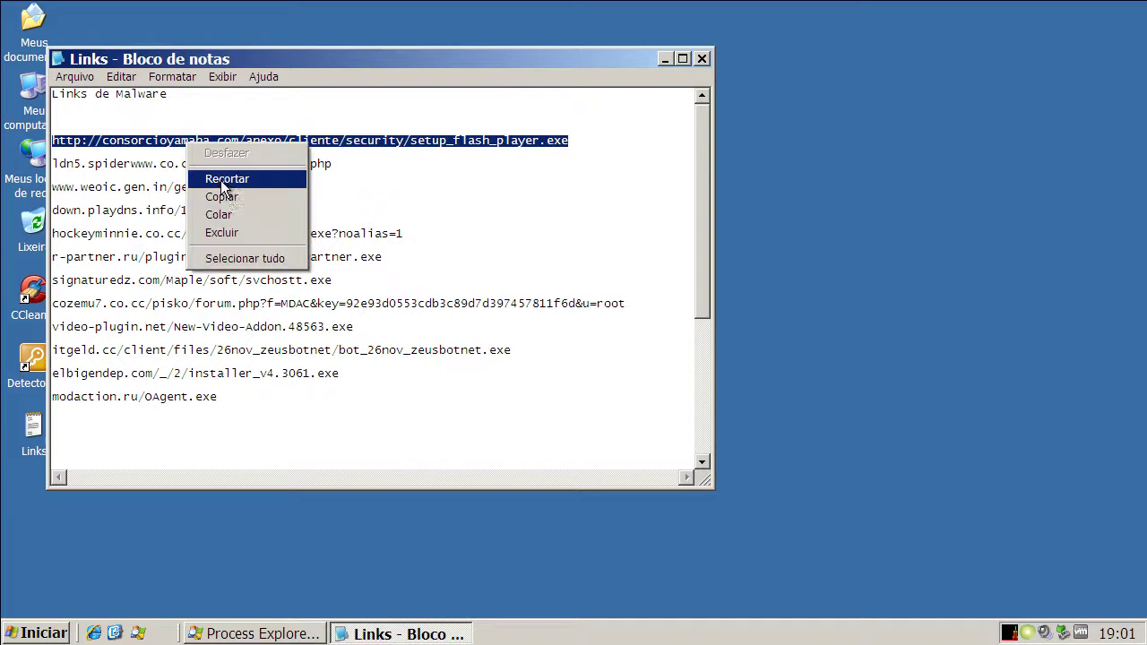
left_click(223, 197)
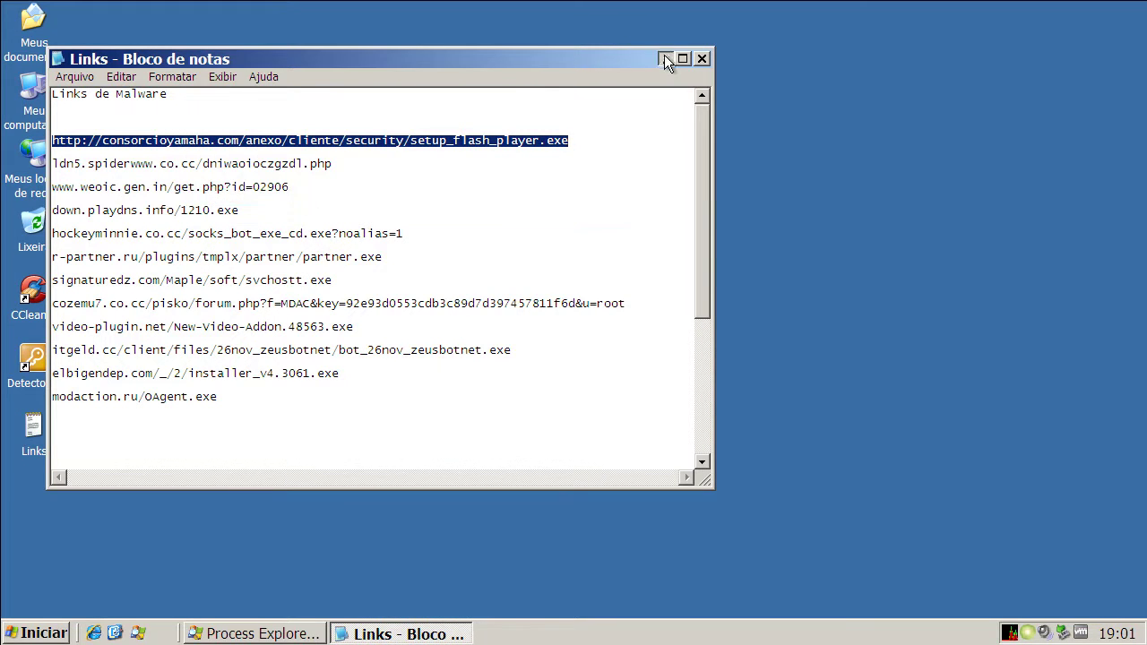
left_click(664, 58)
Switch to Internet Explorer and load the copied setup_flash_player.exe address.
left_click(94, 633)
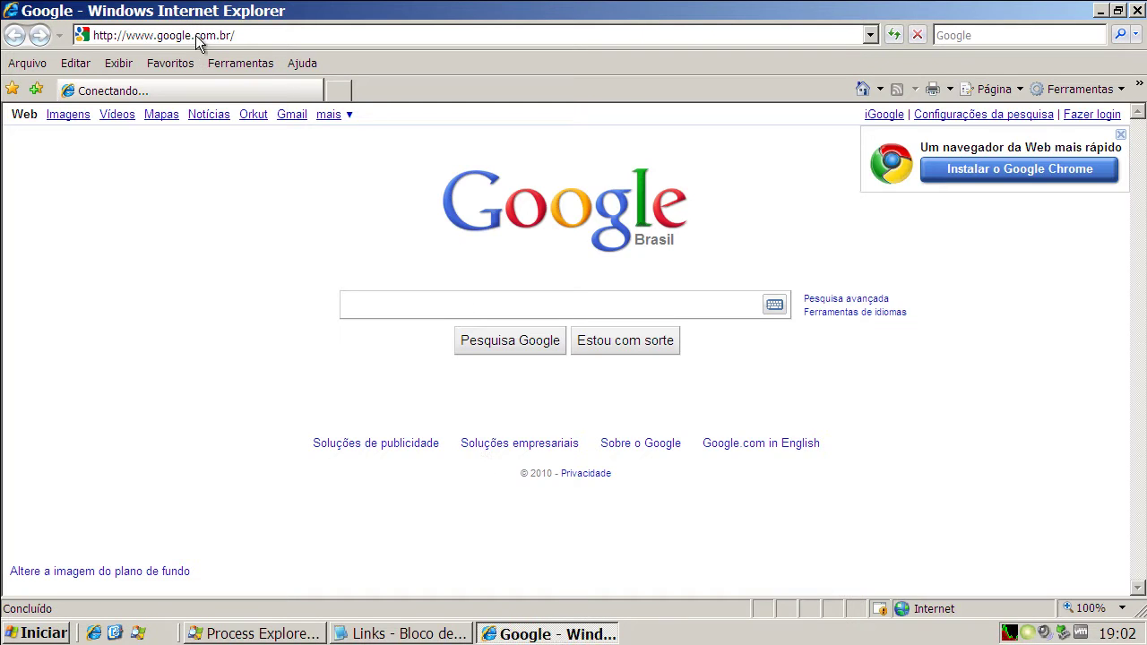
left_click(243, 34)
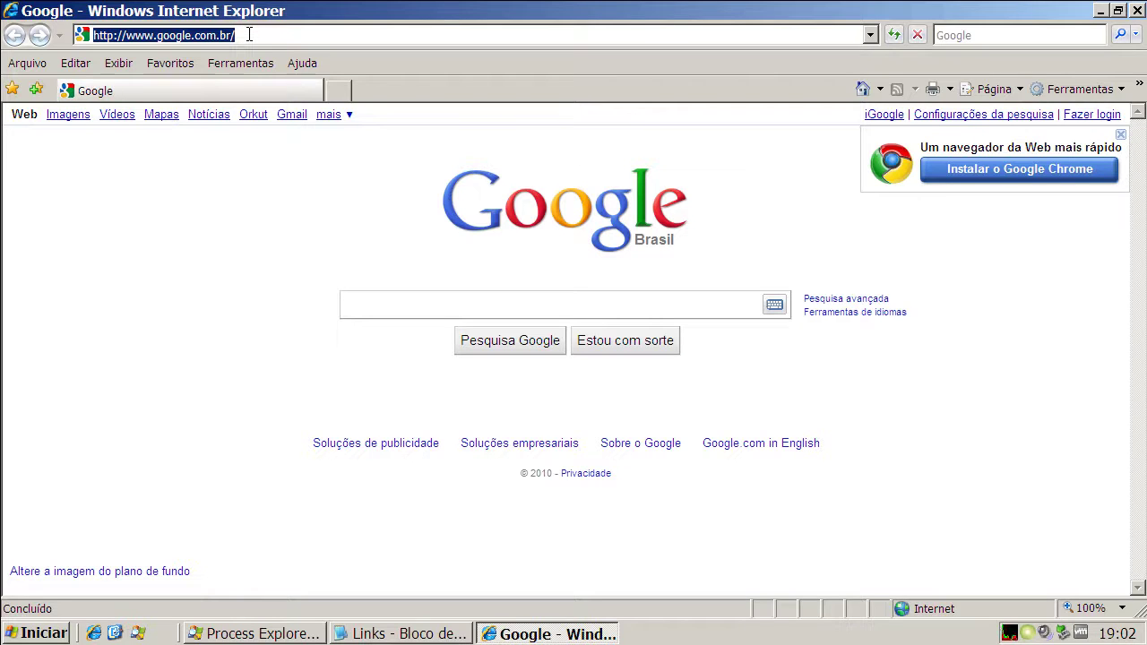
key("ctrl+v")
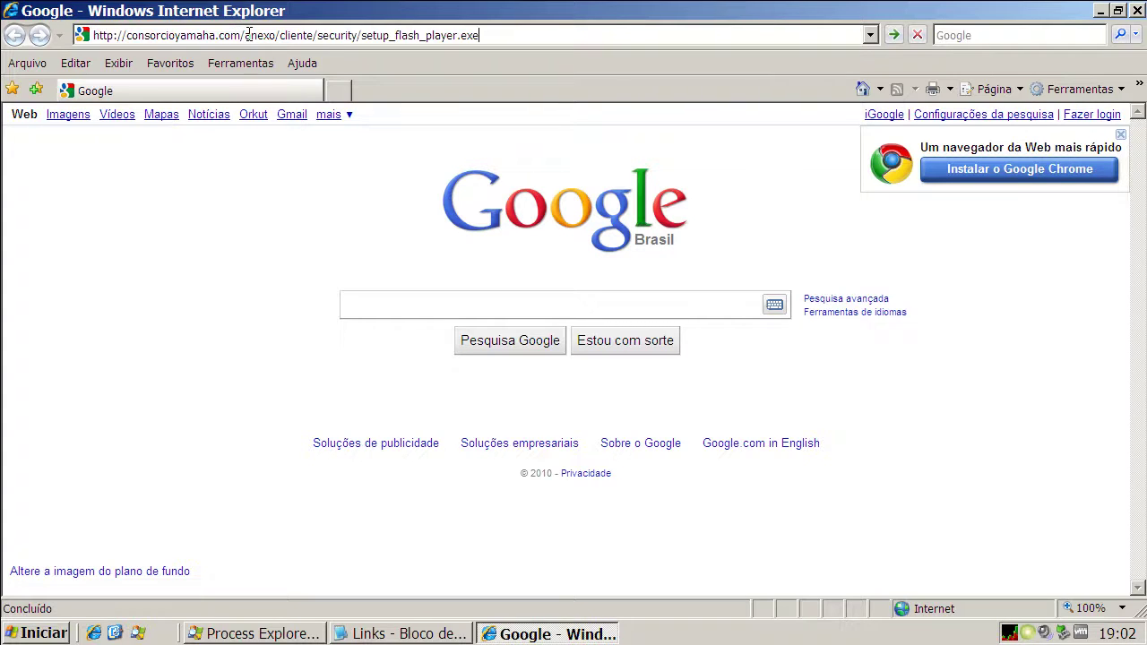
key("Return")
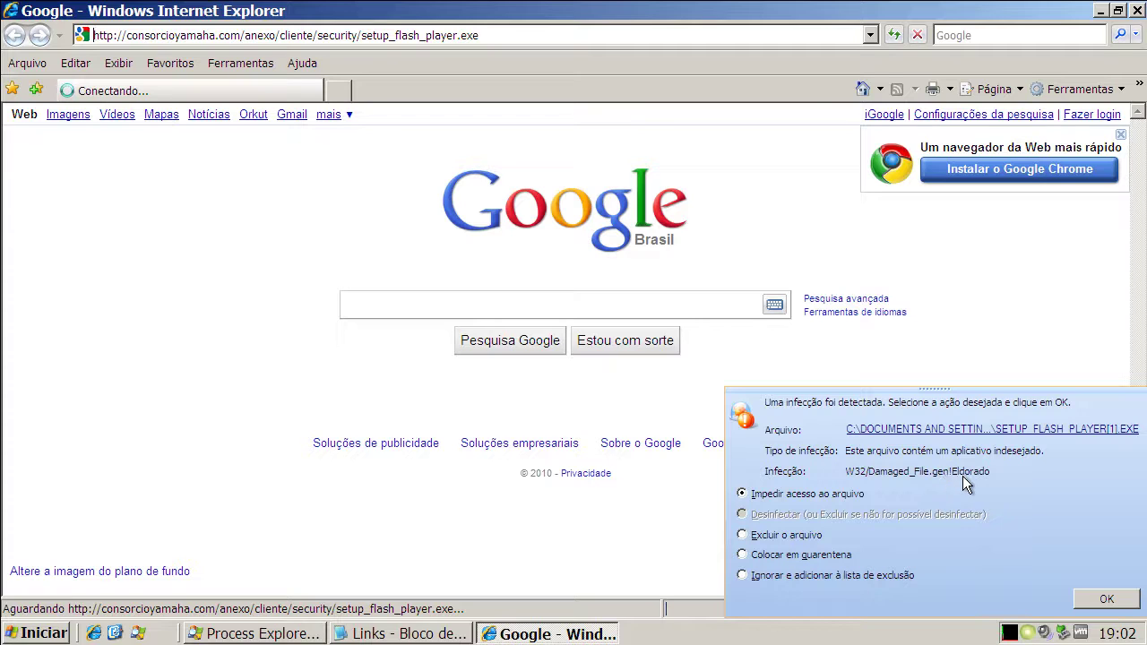
Set the infection alert to "Impedir acesso ao arquivo", confirm it, and run the setup_flash_player.exe download.
left_click(758, 538)
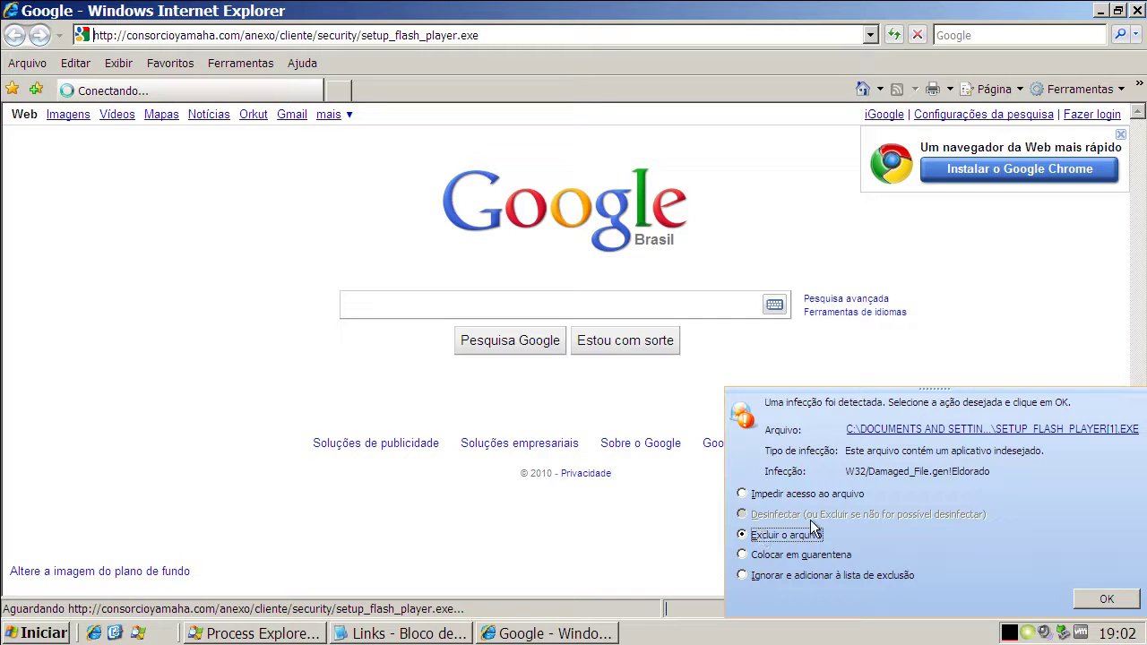
left_click(781, 498)
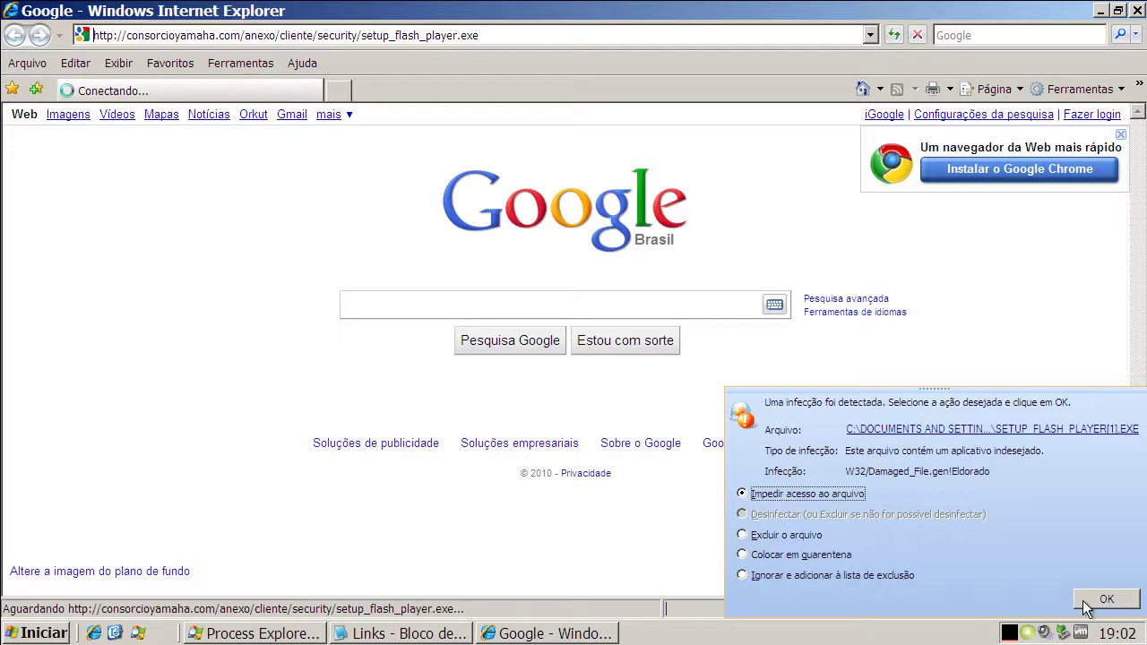
left_click(1109, 603)
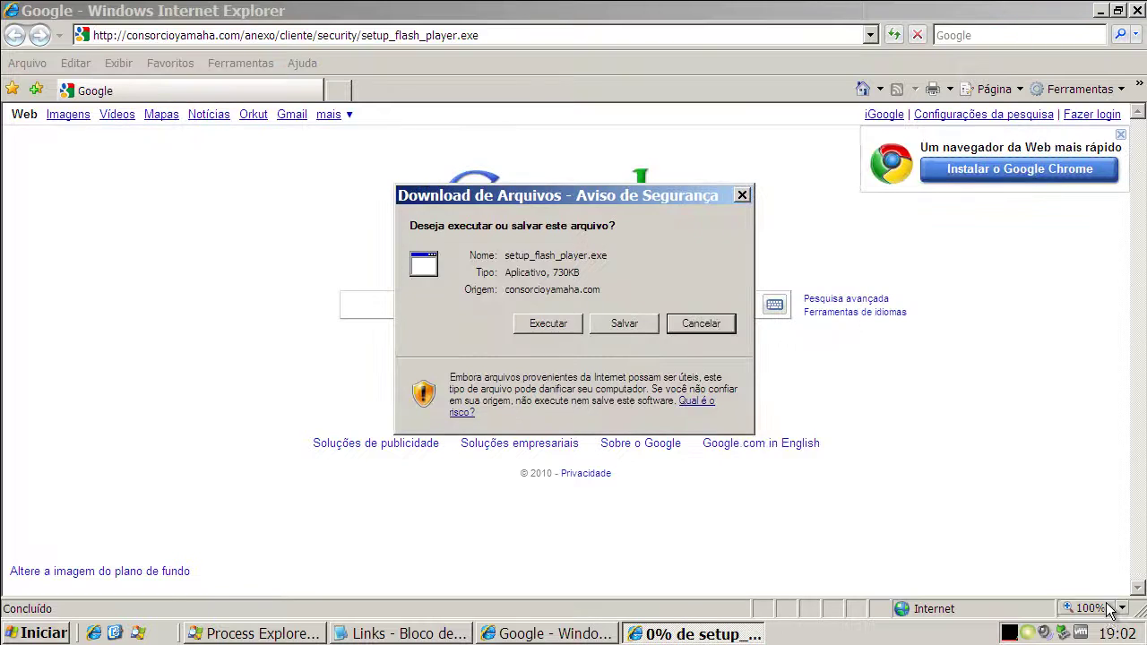
left_click(549, 324)
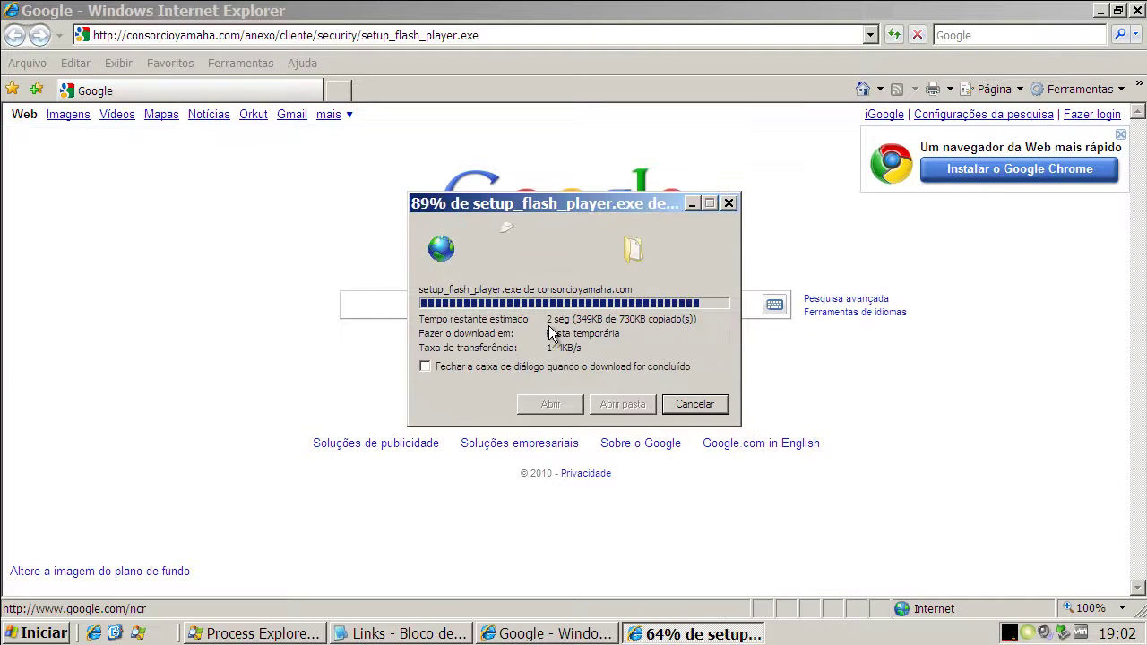
Copy the ldn5.spiderwww.co.cc/dniwaoioczgzdl.php link from the Links file and load it in Internet Explorer.
left_click(362, 632)
double_click(247, 166)
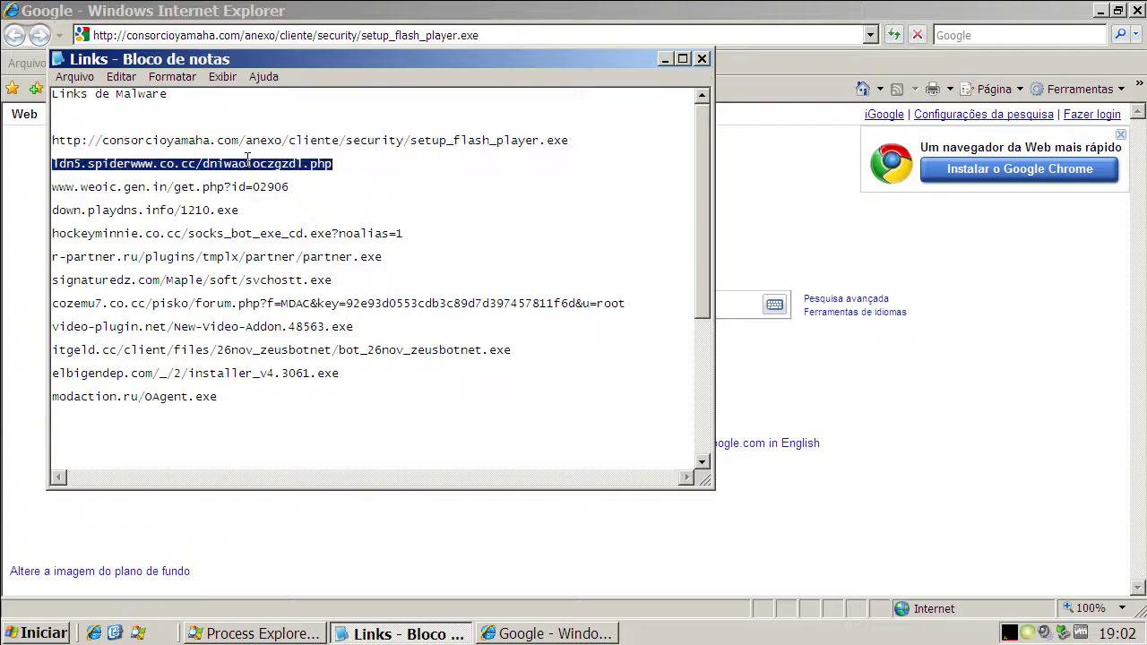
right_click(248, 164)
left_click(284, 215)
left_click(255, 35)
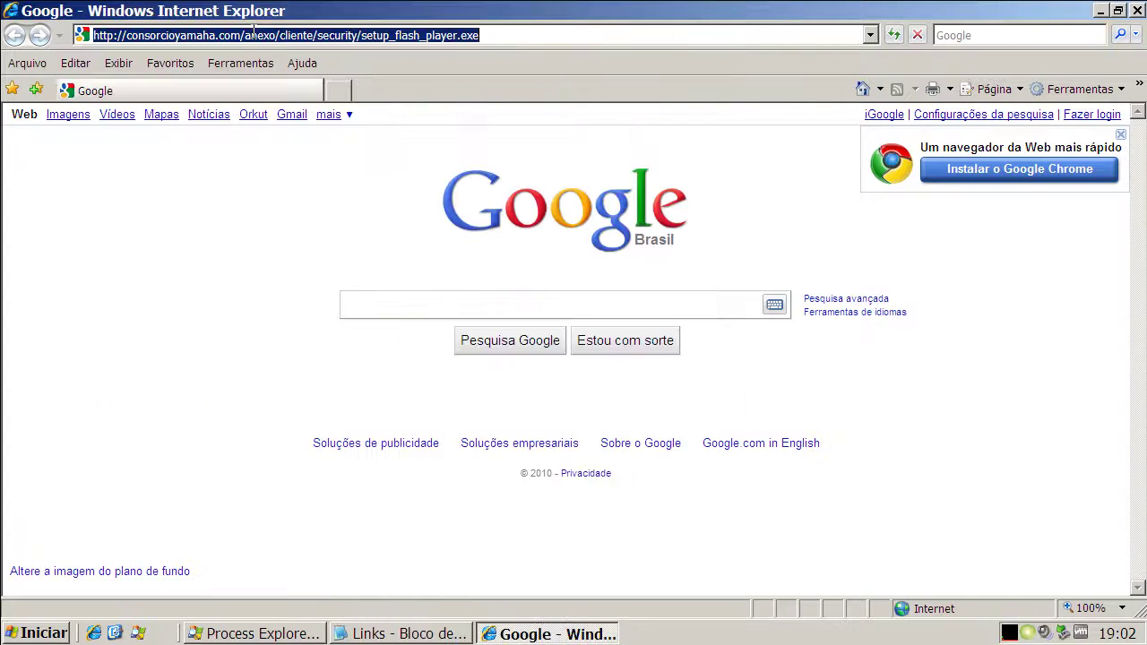
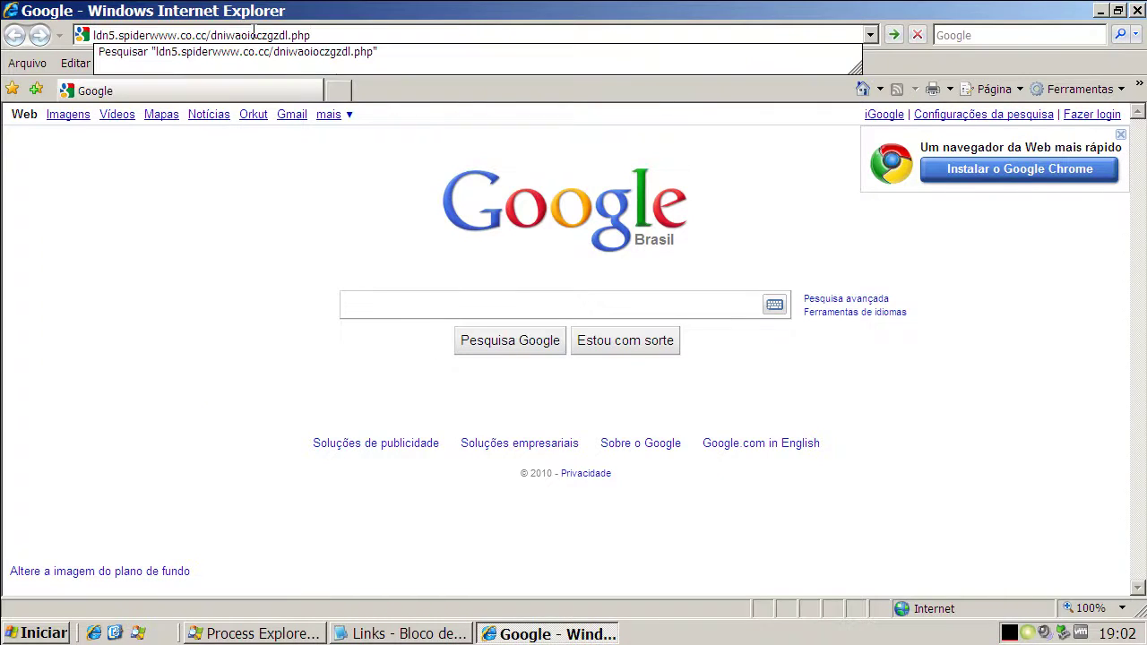
key("Return")
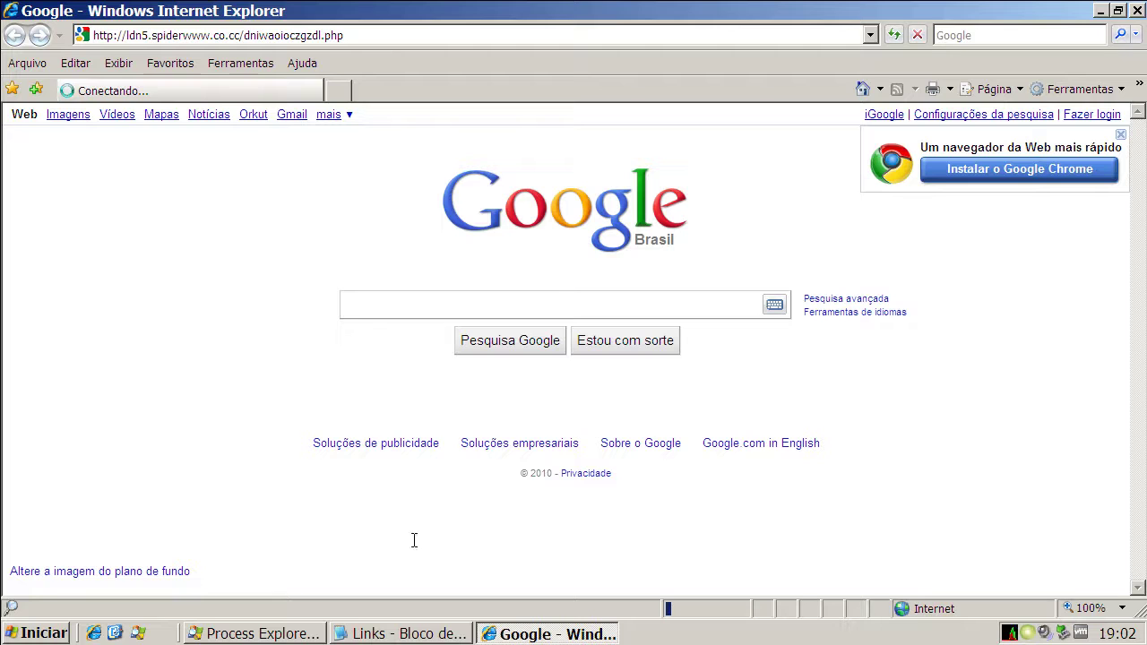
Check the running processes in Process Explorer while the page loads, and minimize its window.
left_click(429, 635)
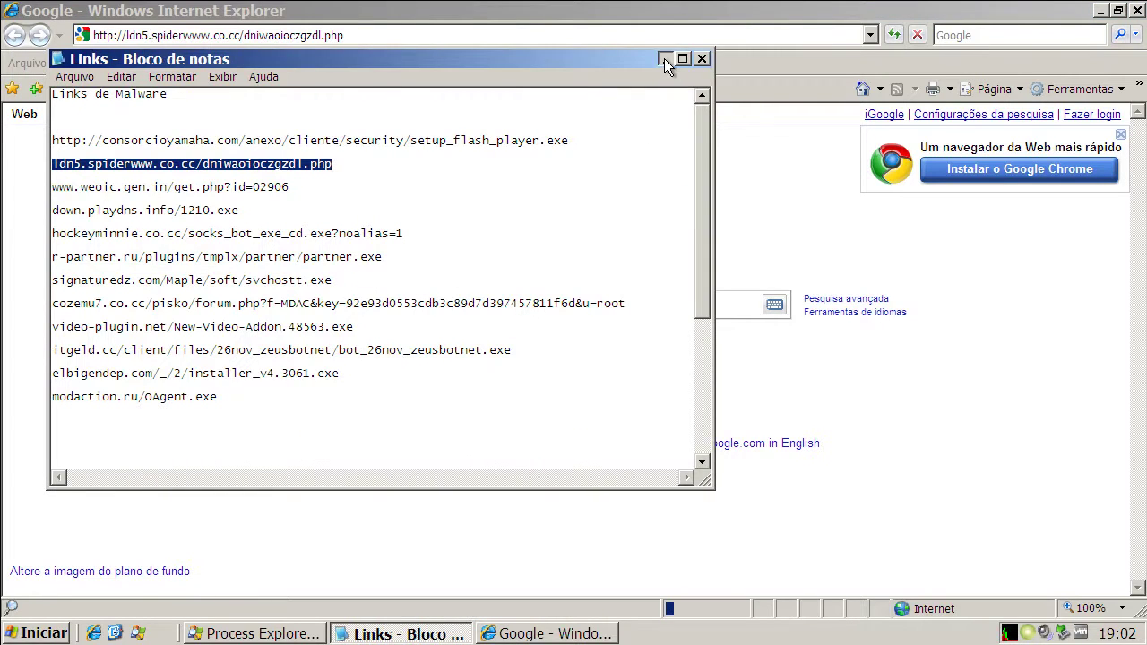
left_click(664, 58)
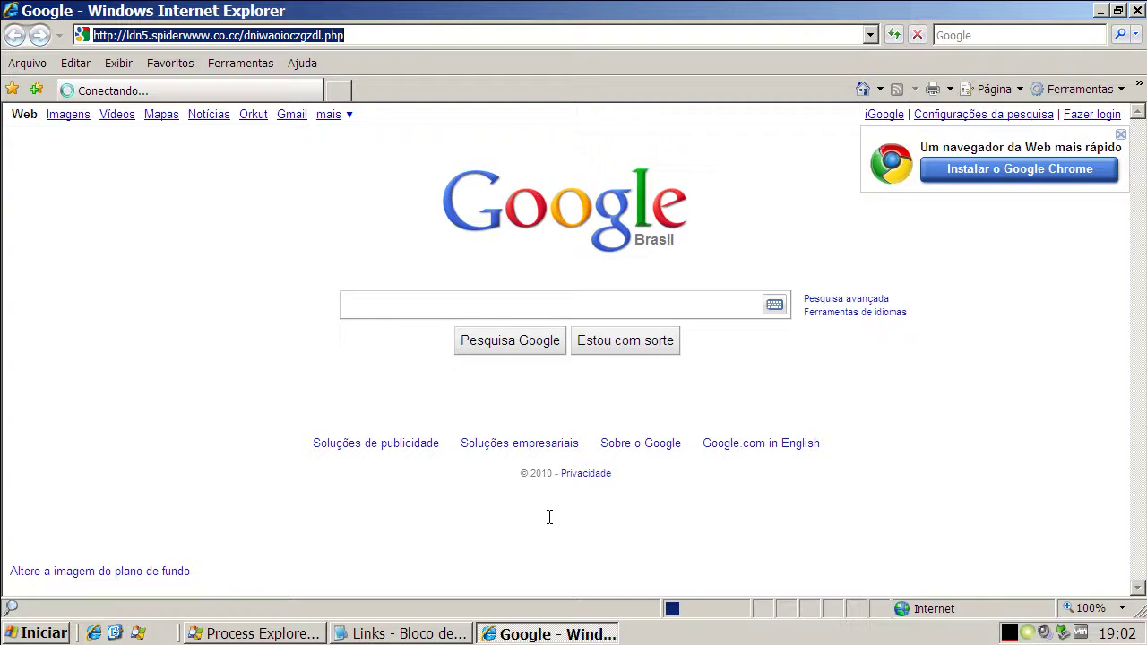
left_click(260, 633)
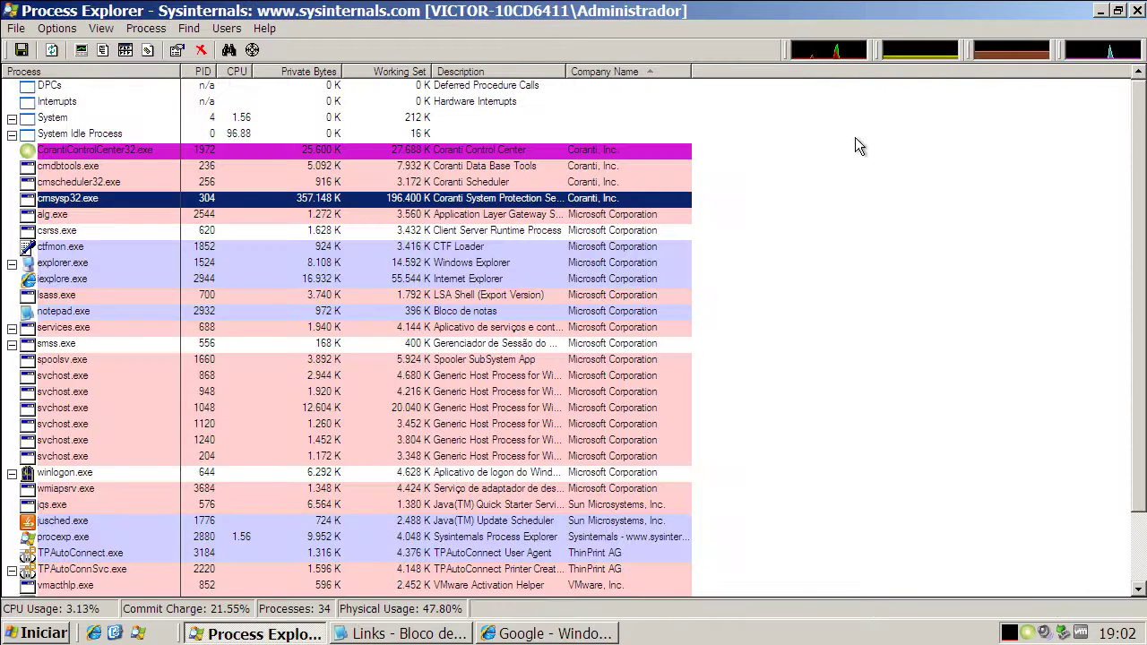
left_click(1117, 10)
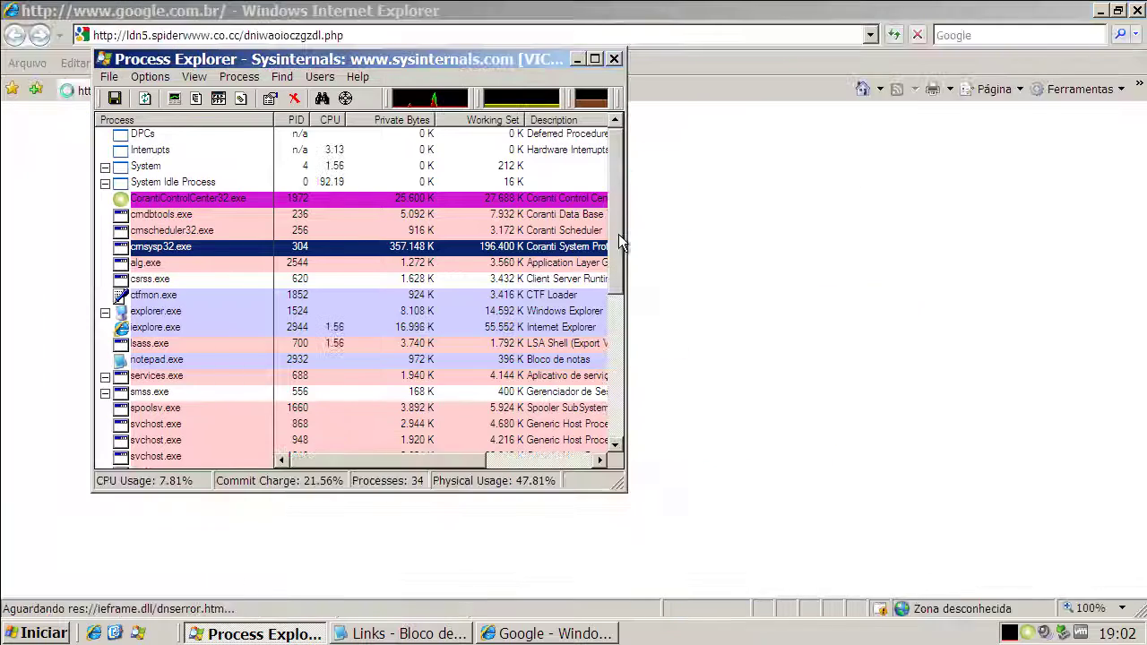
left_click(578, 58)
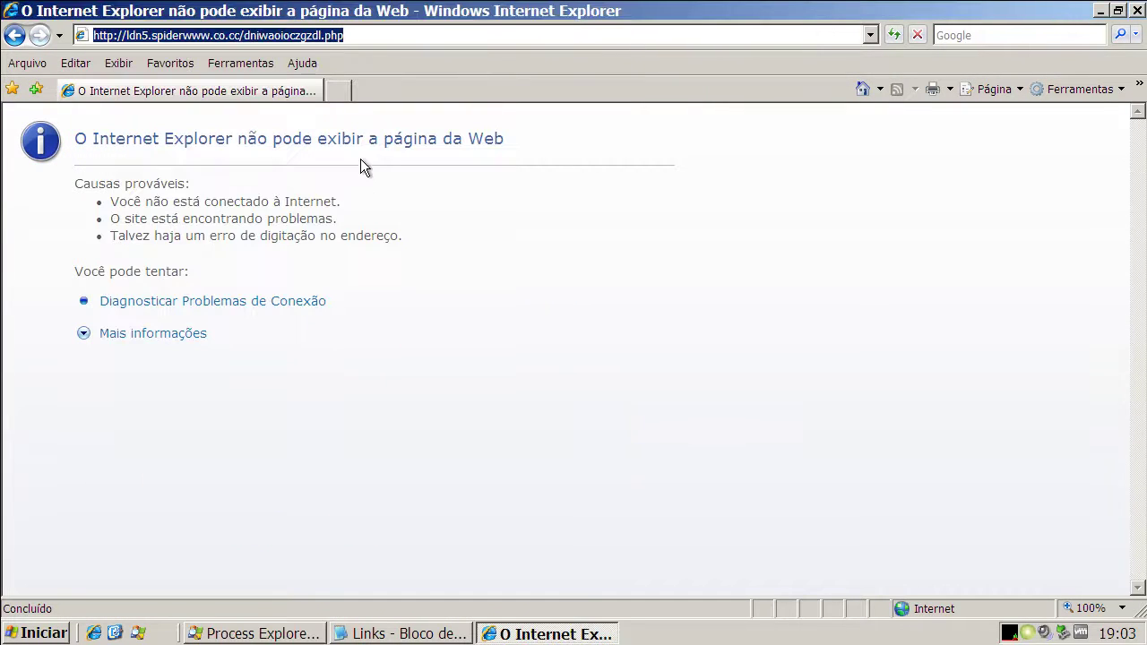
key("alt+Tab")
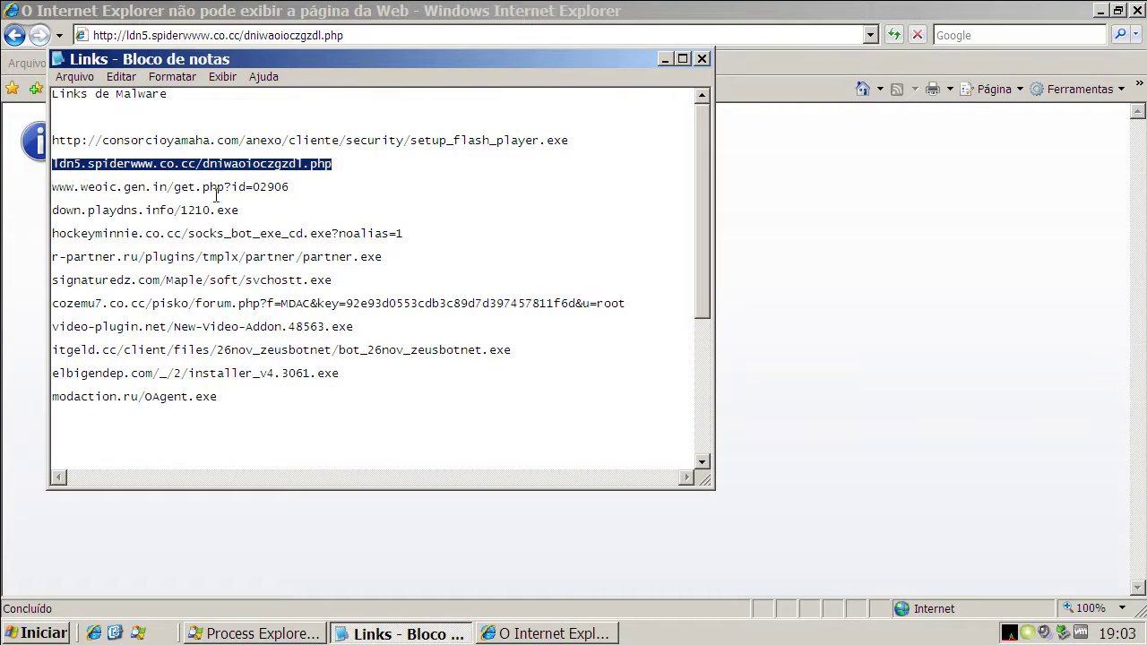
double_click(216, 188)
right_click(215, 183)
left_click(248, 239)
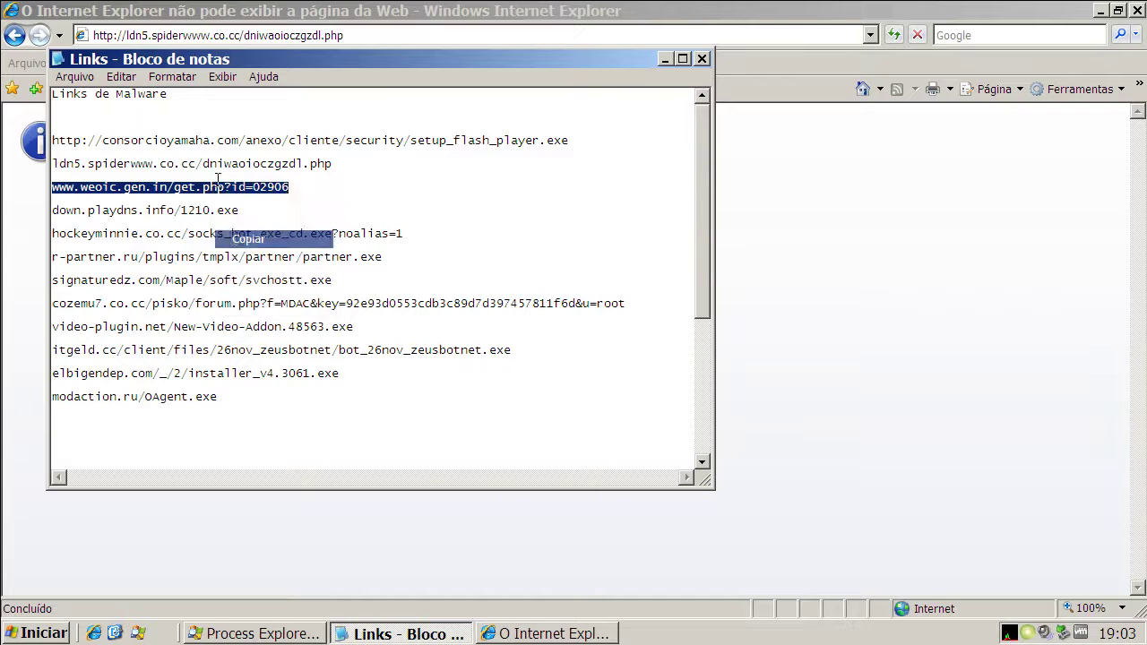
left_click(184, 35)
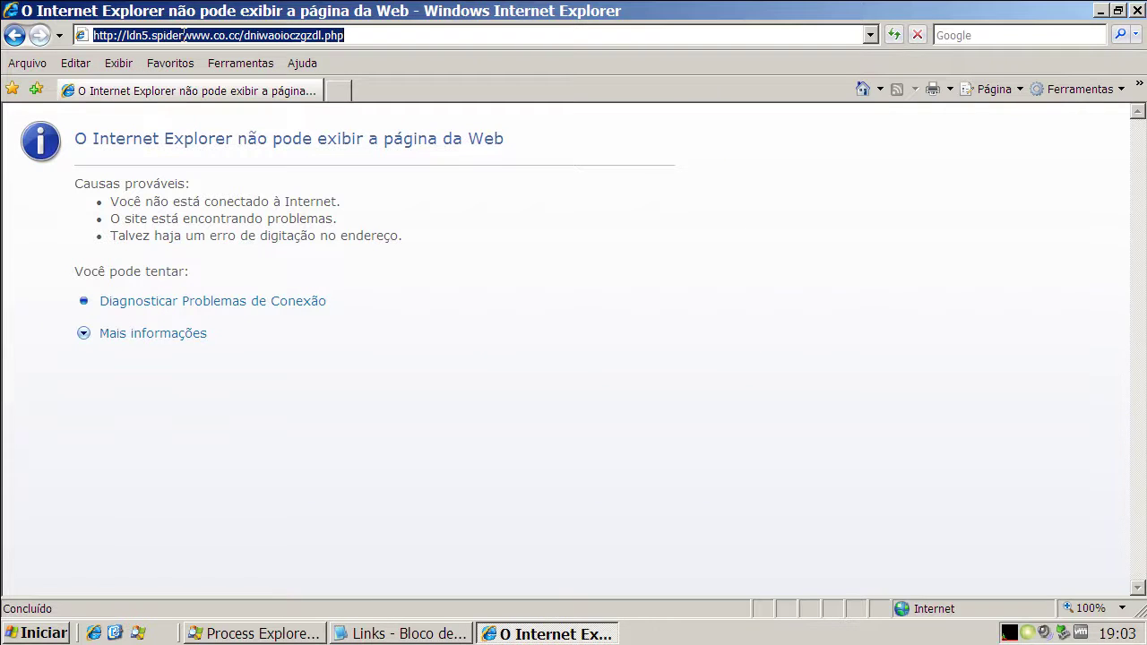
key("ctrl+v")
key("Return")
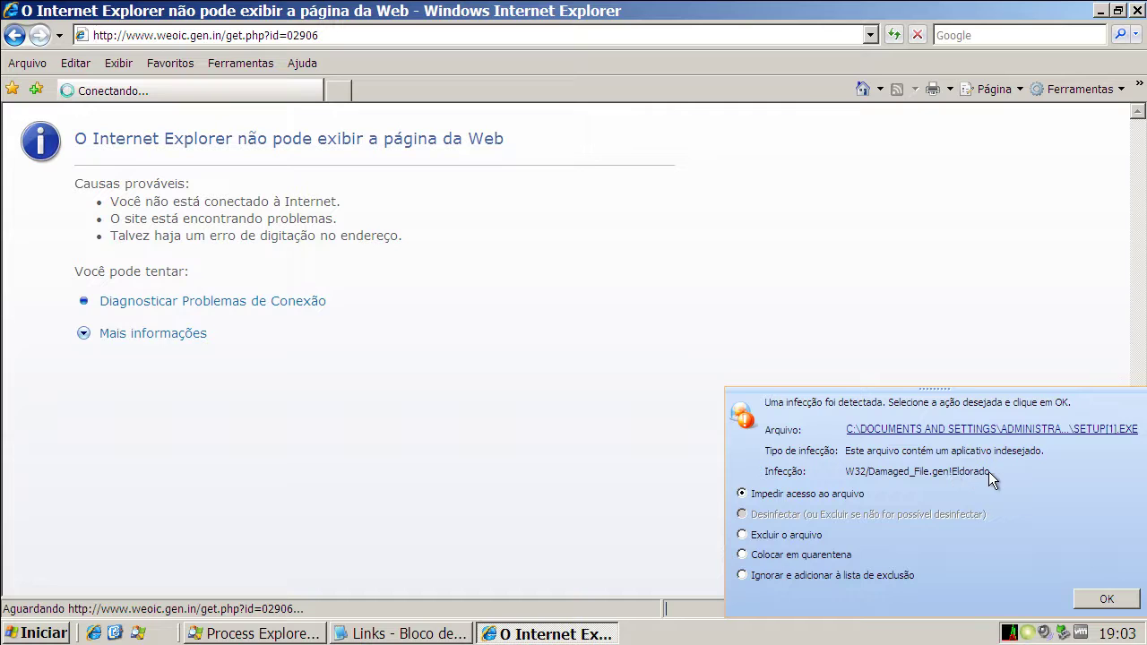
Confirm the infection alert with "Impedir acesso ao arquivo" and run the setup.exe download.
left_click(1105, 600)
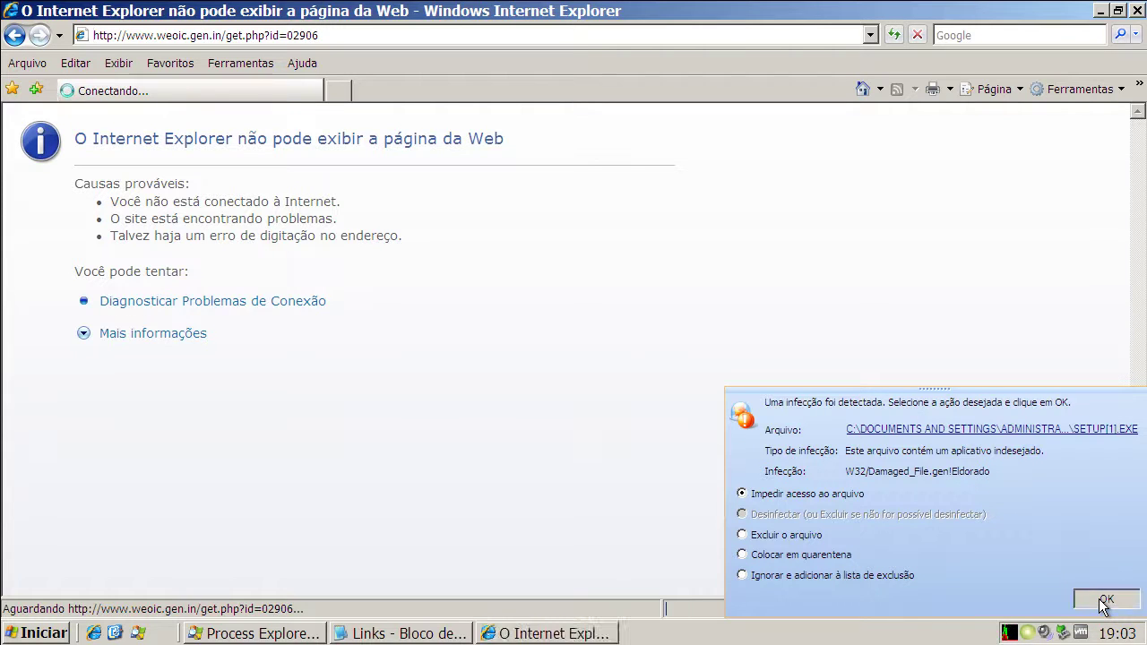
left_click(548, 324)
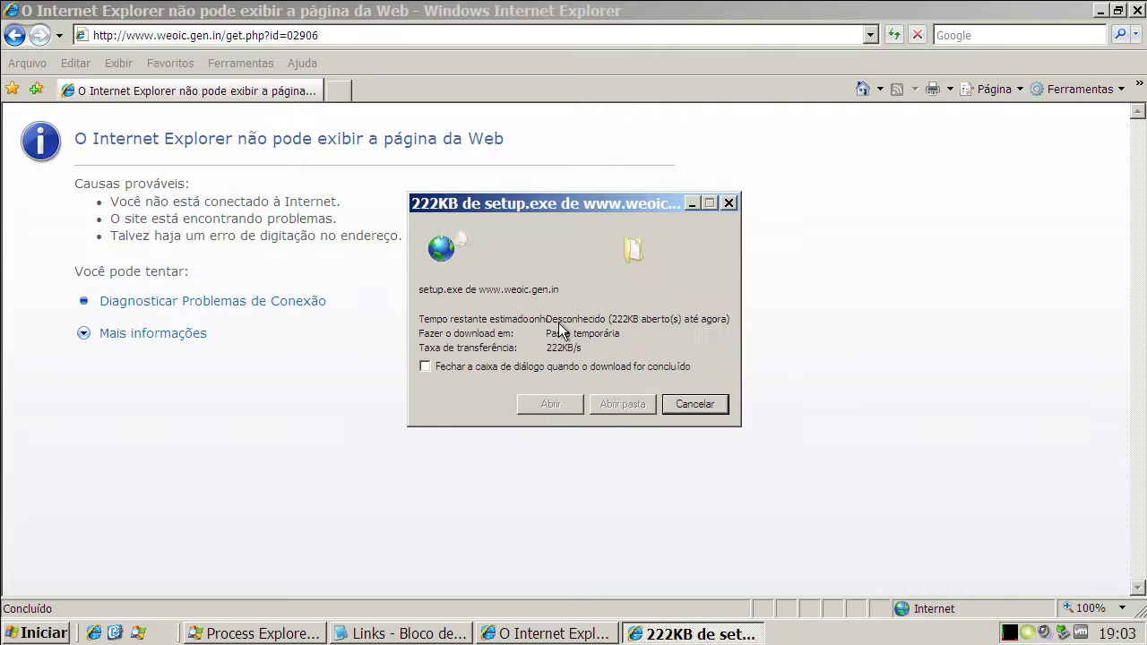
Load the down.playdns.info/1210.exe link from the Links file and run its download, confirming the alert with "Impedir acesso ao arquivo".
left_click(368, 633)
double_click(199, 212)
right_click(199, 212)
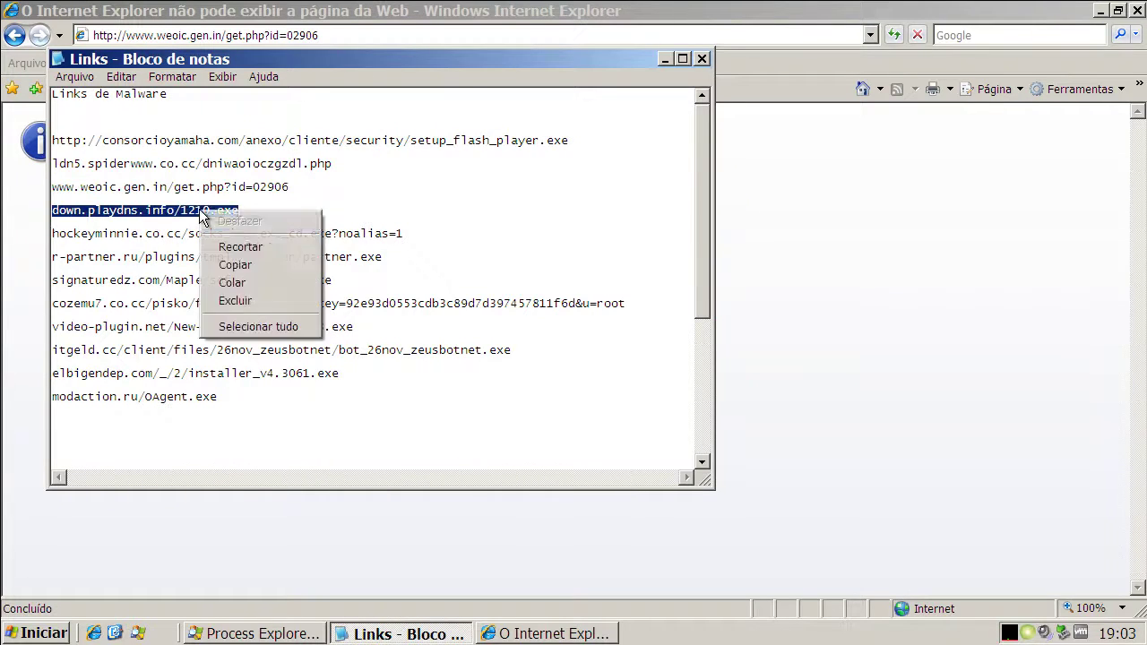
left_click(269, 264)
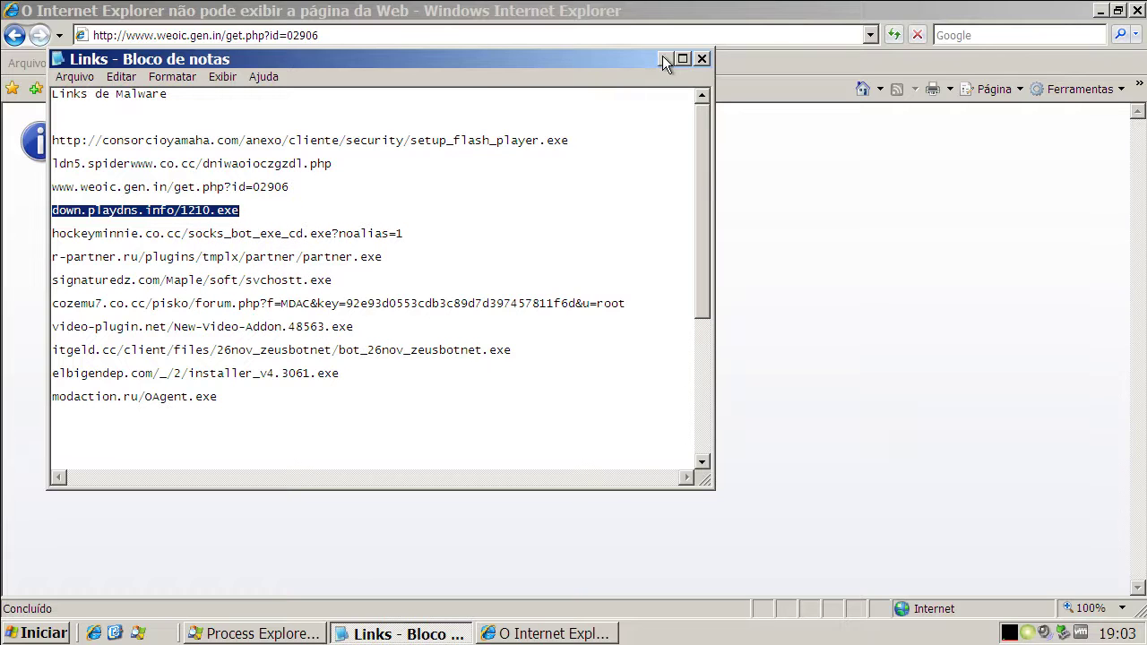
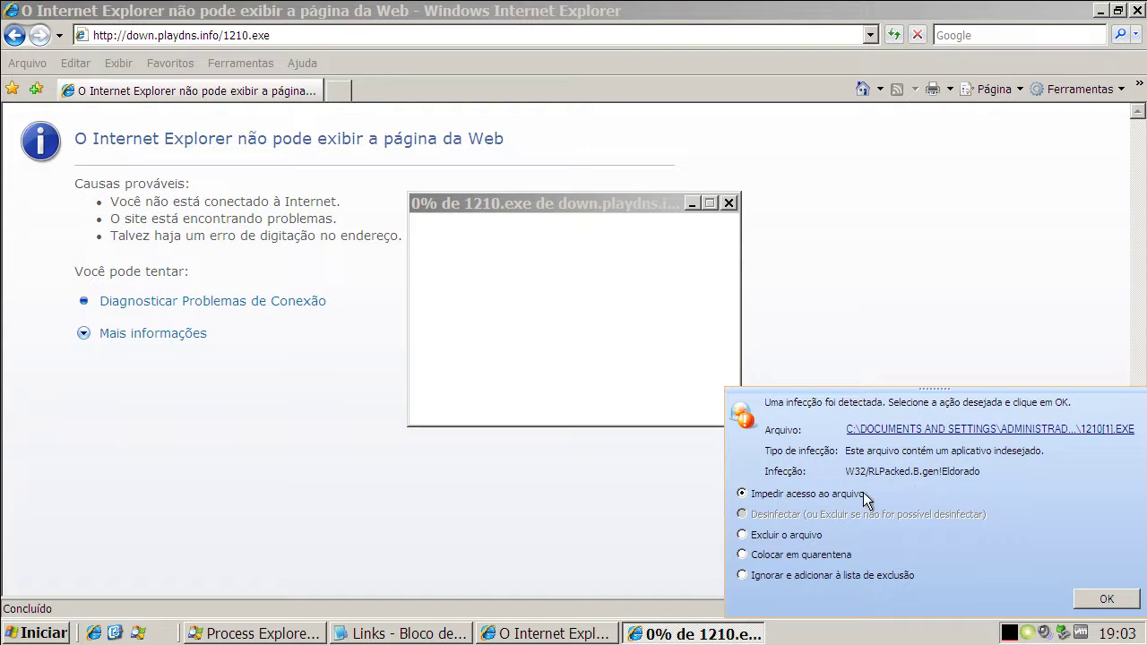
left_click(1116, 604)
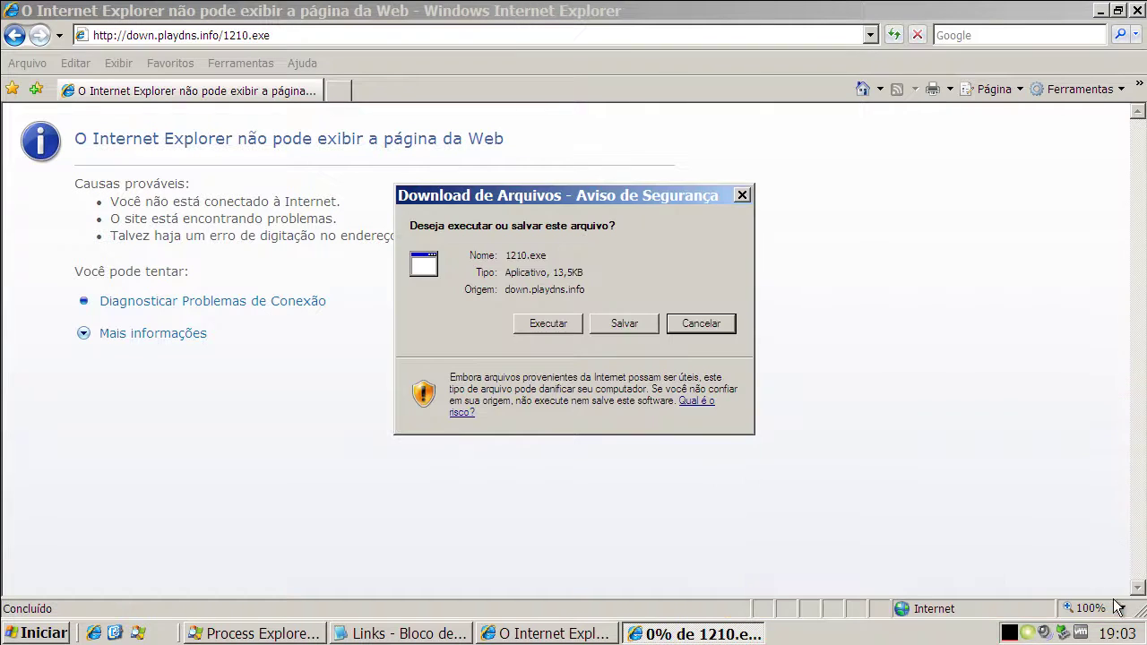
left_click(535, 323)
Load the hockeyminnie.co.cc/socks_bot_exe_cd.exe?noalias=1 link, choose to locate a program for the download, and confirm the alert with "Impedir acesso ao arquivo".
left_click(395, 632)
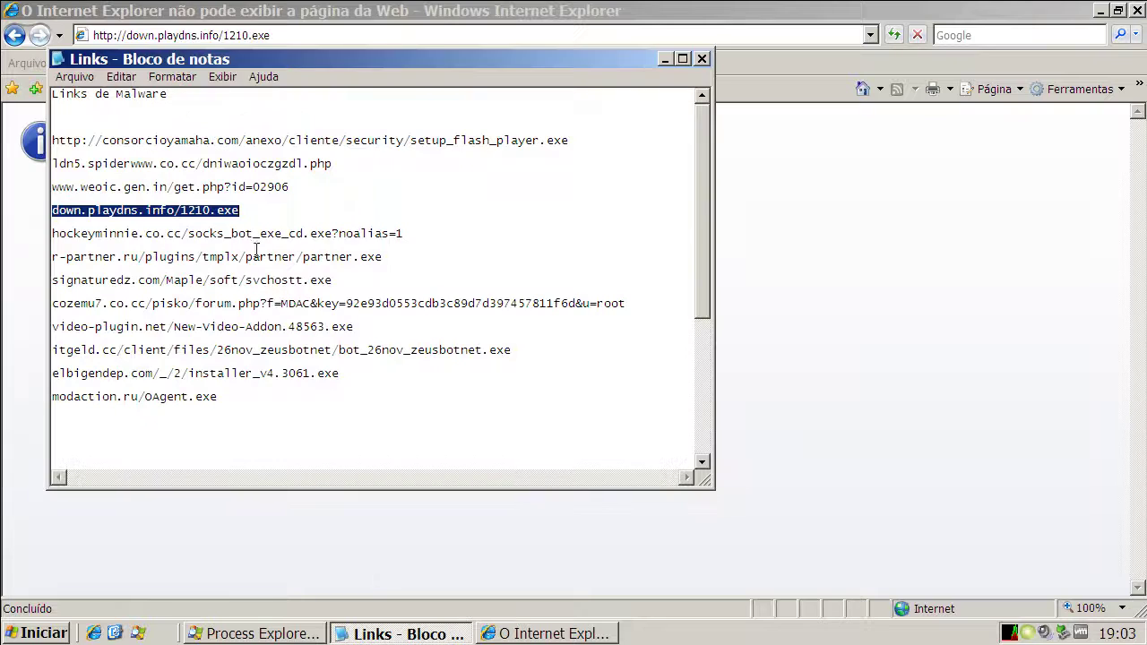
double_click(244, 231)
right_click(244, 230)
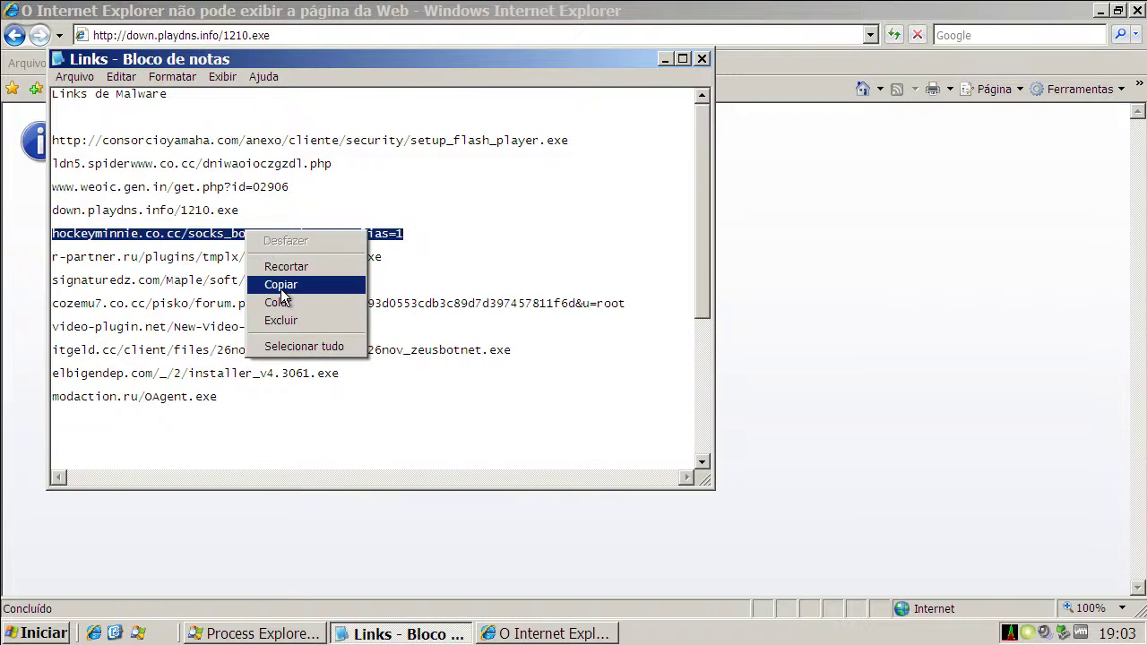
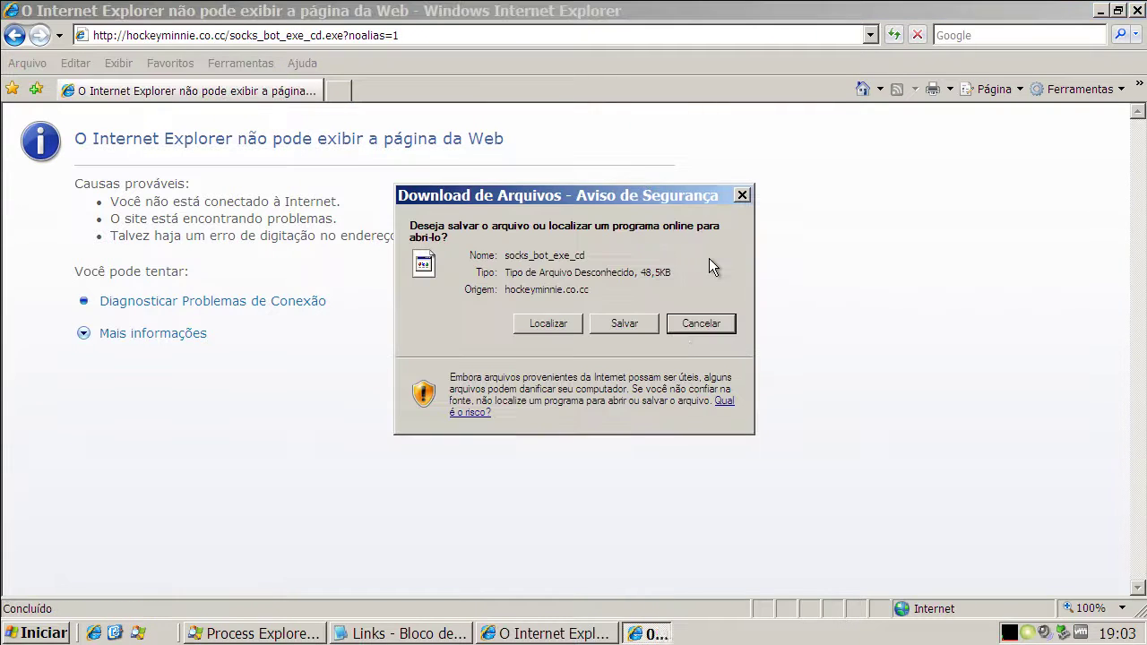
left_click(558, 323)
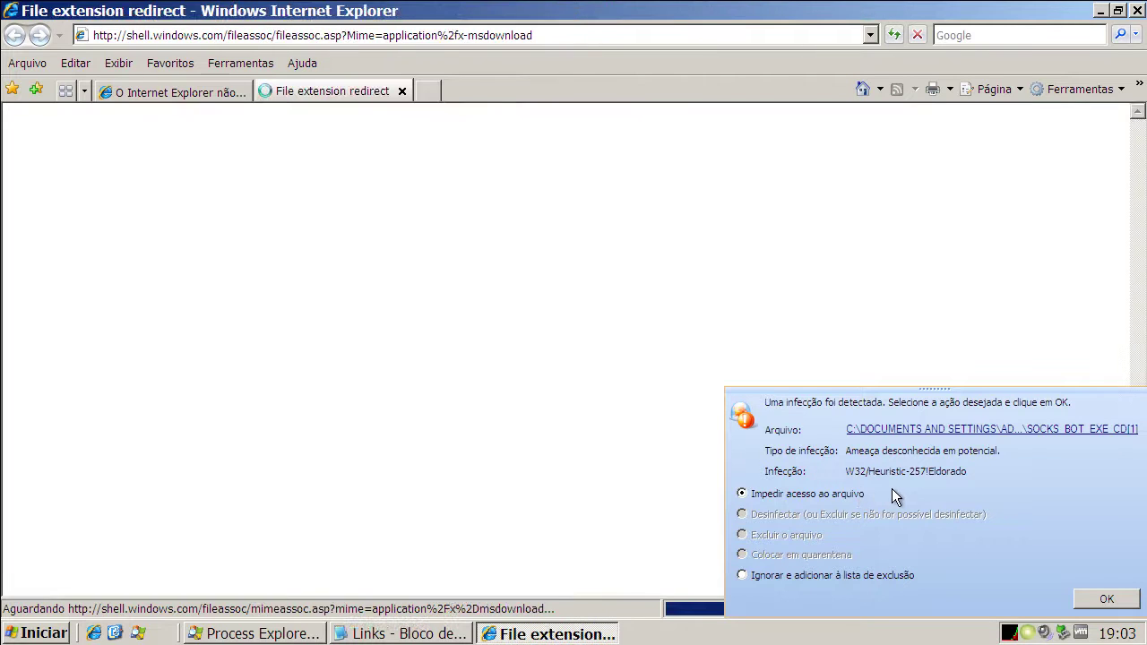
left_click(1107, 598)
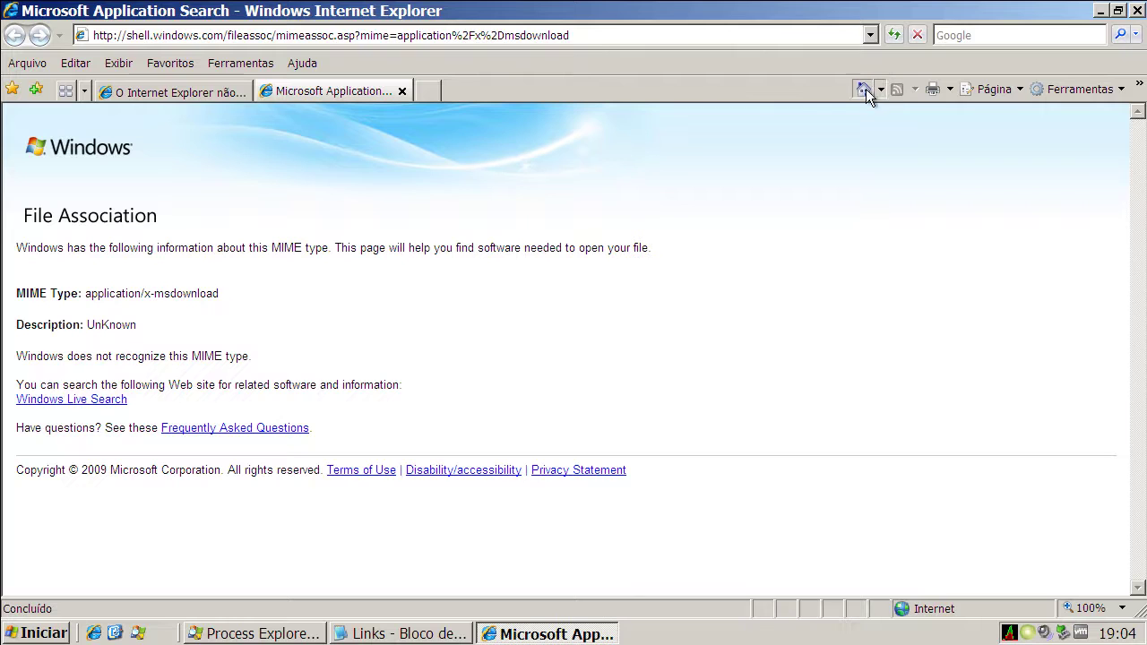
Close the file association tab and load the browser's home page.
left_click(864, 88)
left_click(403, 91)
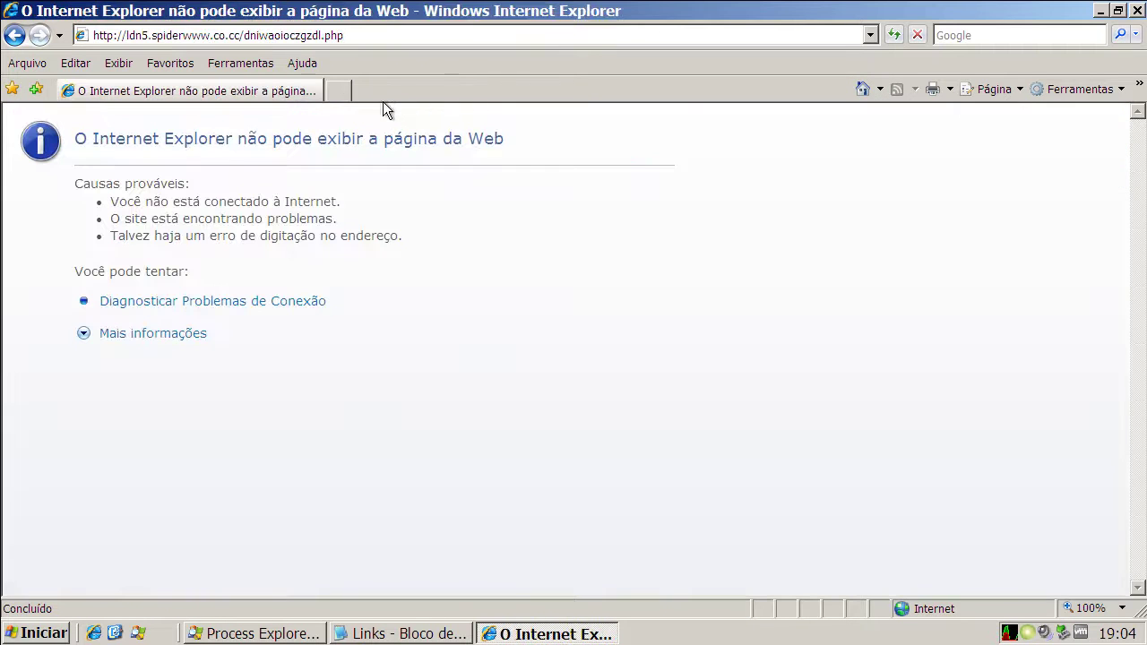
left_click(862, 89)
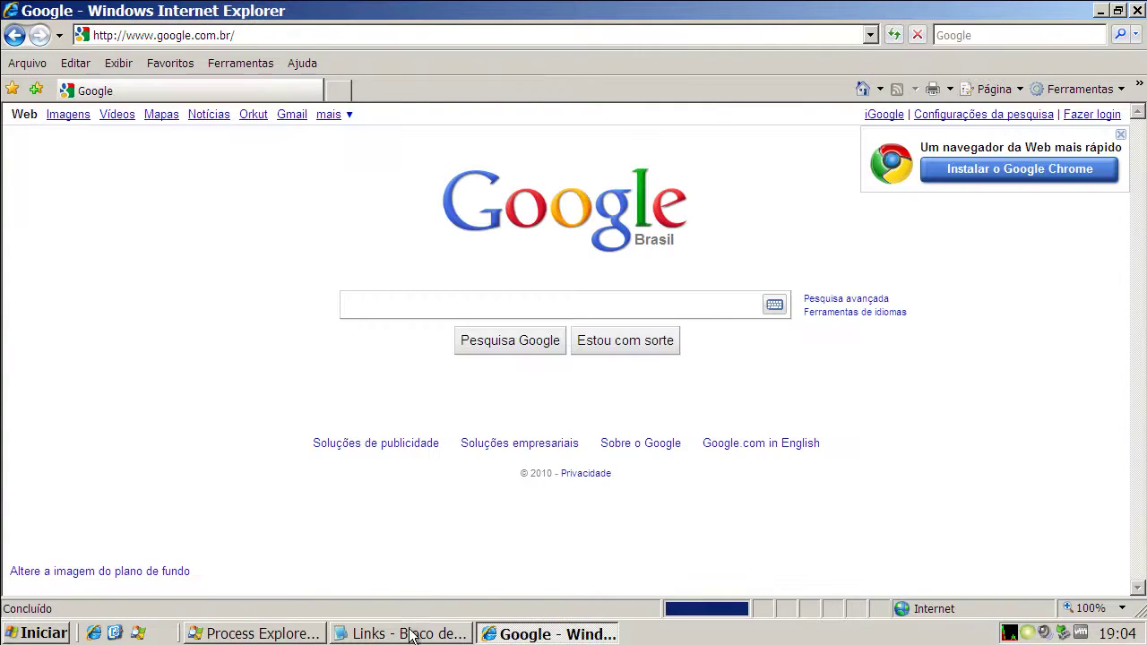
Copy the r-partner.ru/plugins/tmplx/partner/partner.exe link from the Links file and load it in Internet Explorer.
left_click(407, 633)
double_click(308, 257)
right_click(309, 258)
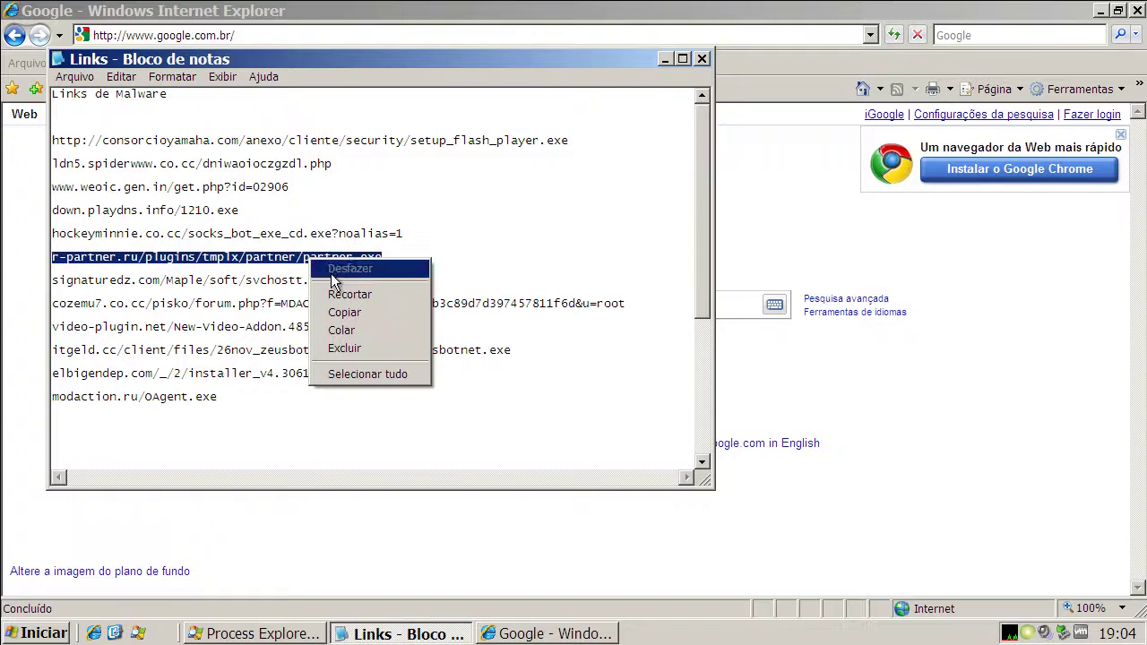
left_click(338, 310)
left_click(251, 35)
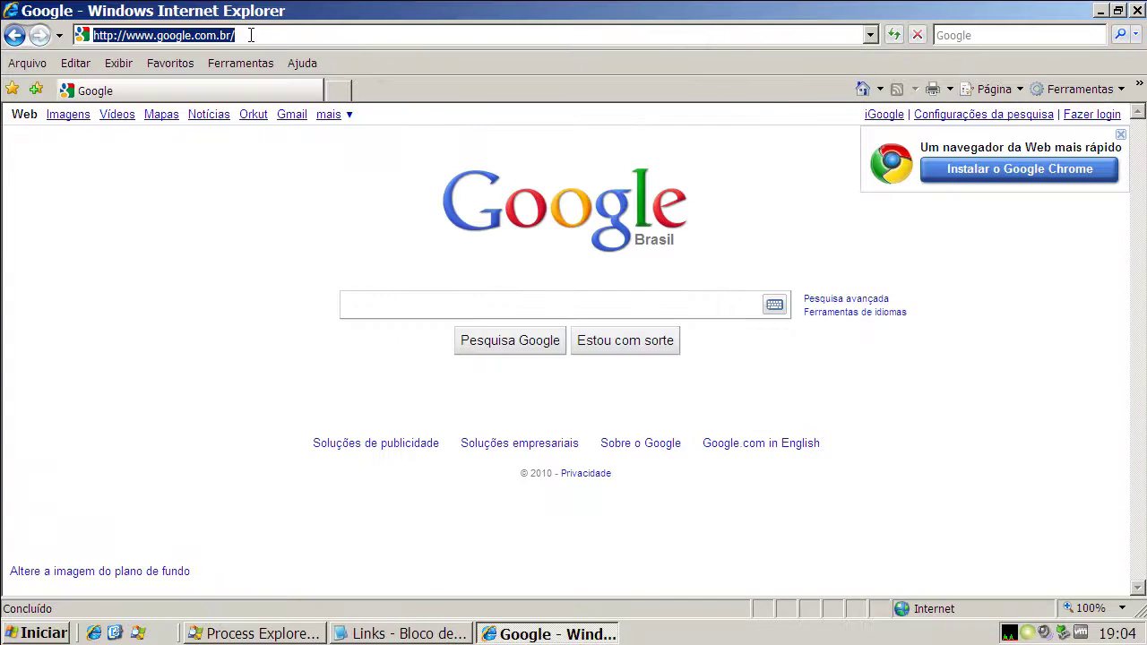
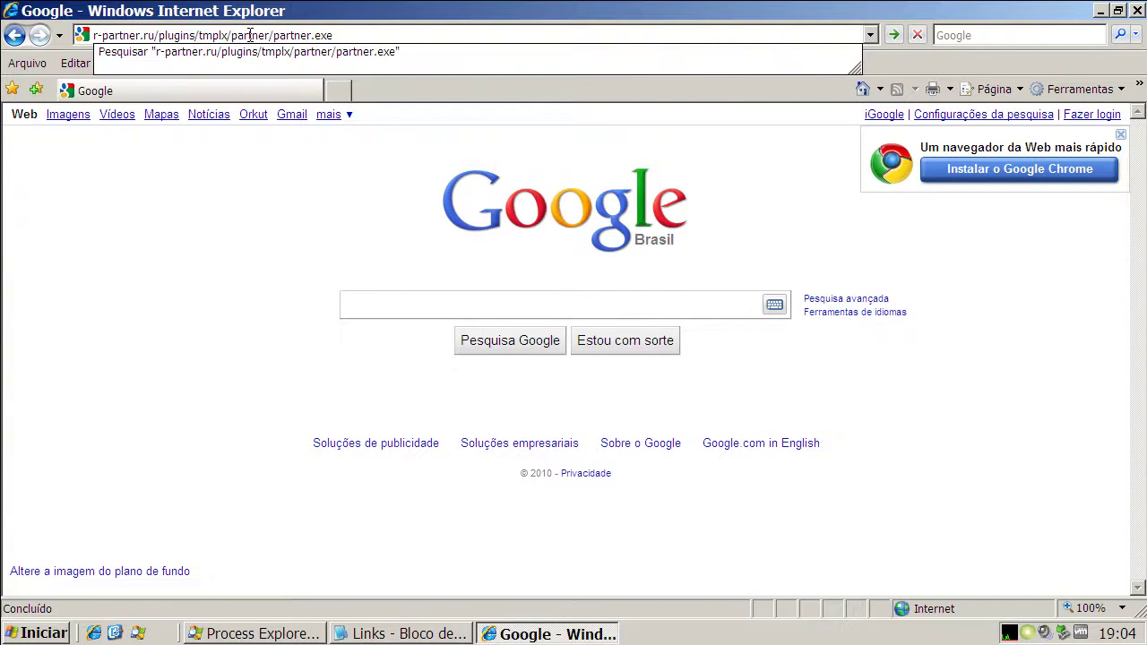
key("Return")
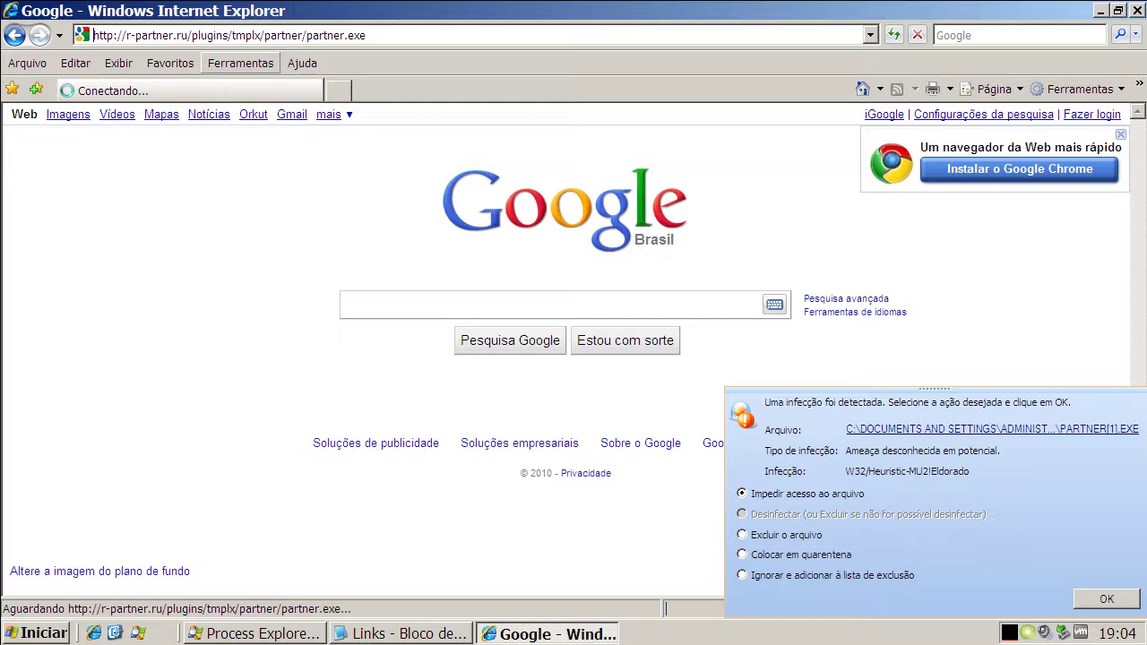
Confirm the partner.exe infection alert with "Impedir acesso ao arquivo" and run the download.
left_click(1107, 599)
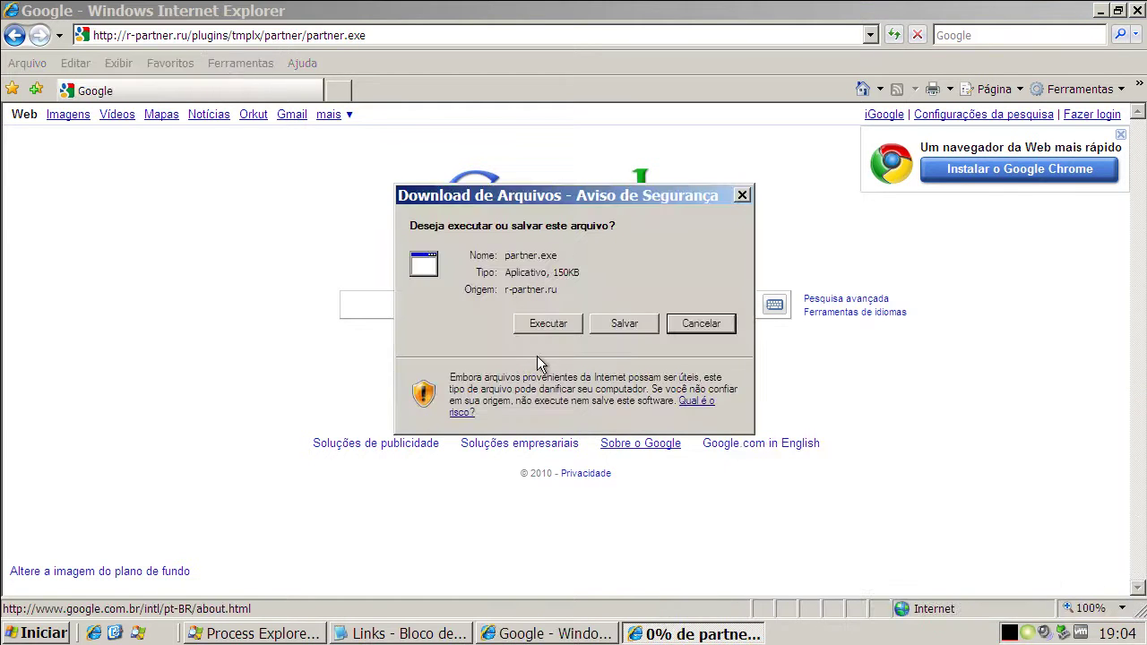
left_click(543, 330)
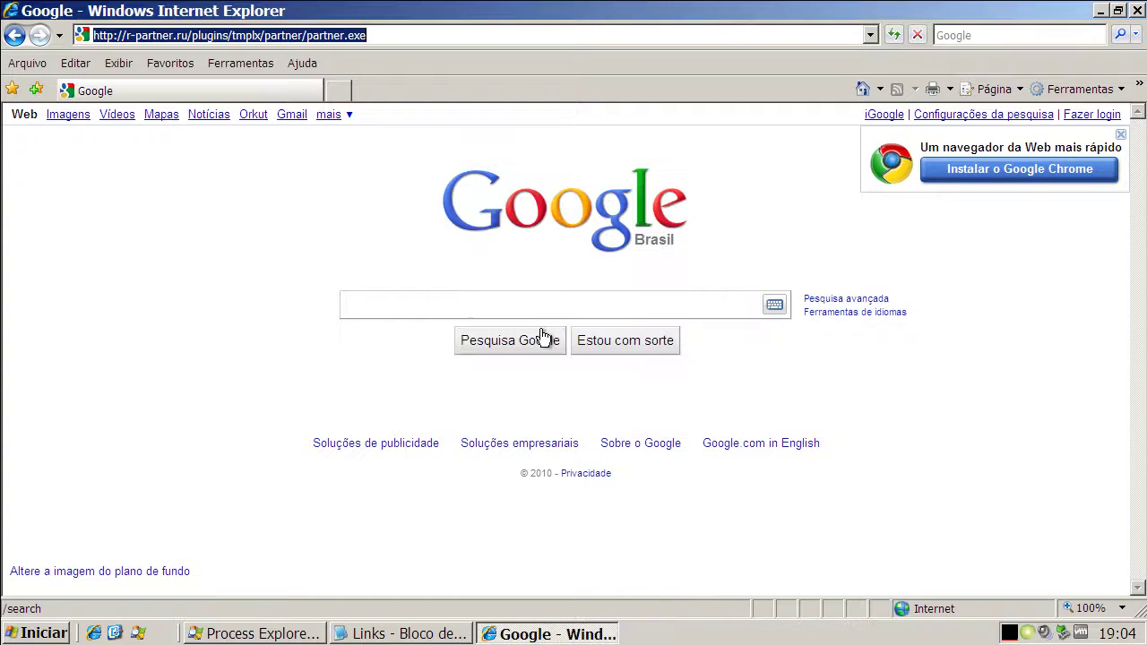
Copy the signaturedz.com/Maple/soft/svchostt.exe link from the Links file and load it in Internet Explorer.
left_click(457, 635)
double_click(266, 281)
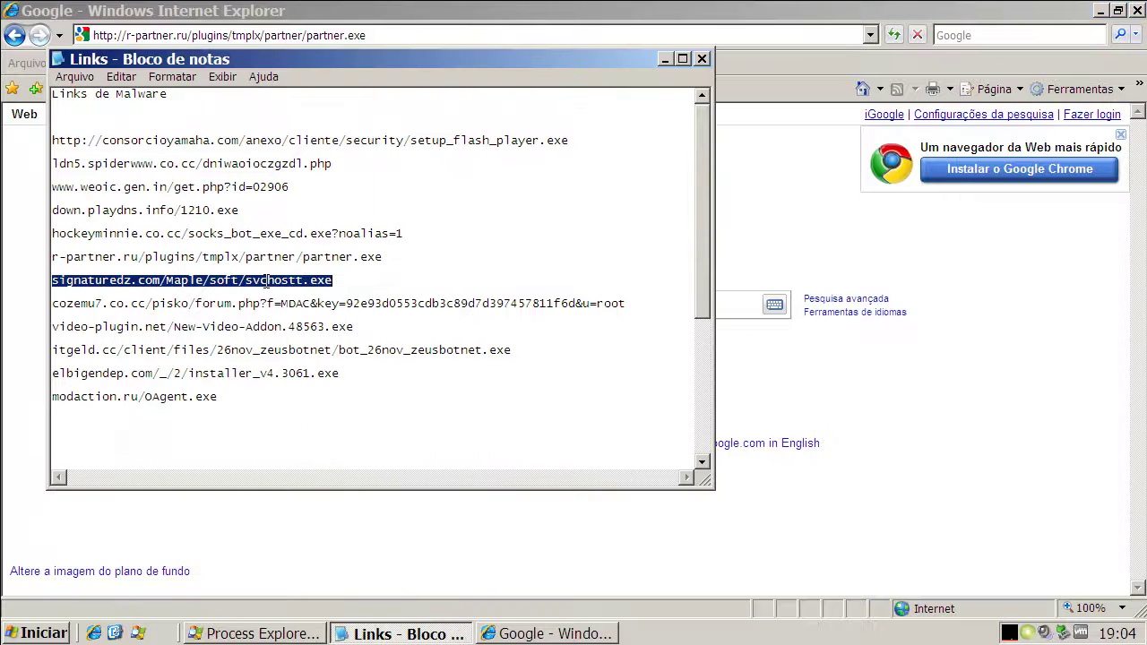
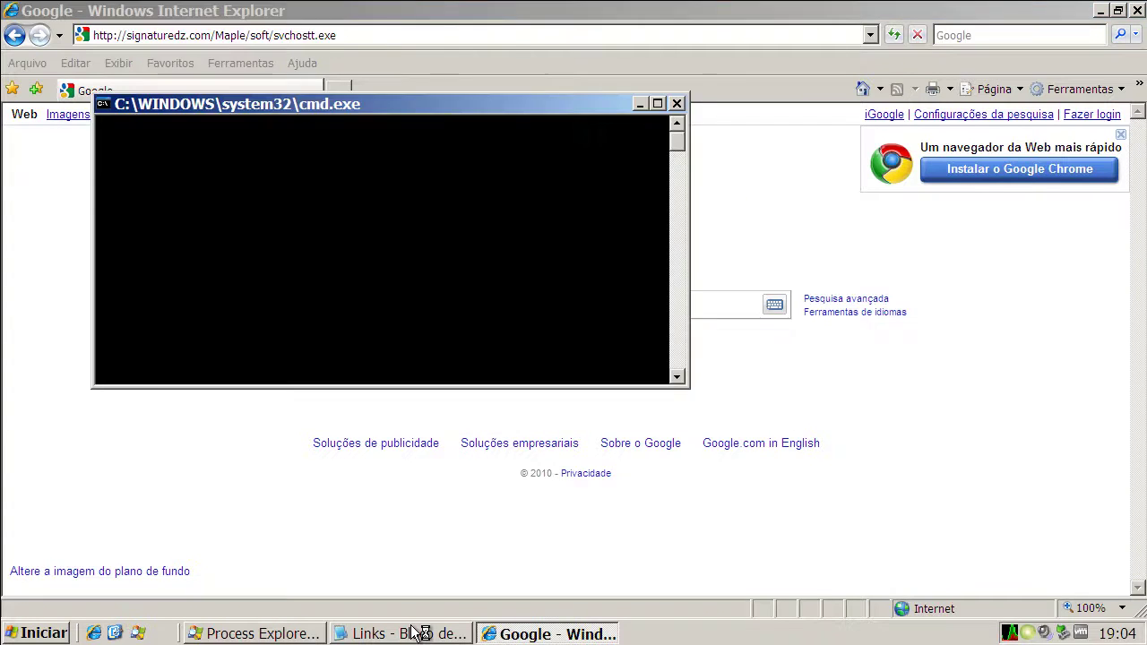
Examine the running processes in Process Explorer after the svchostt.exe launch, and minimize its window.
left_click(233, 634)
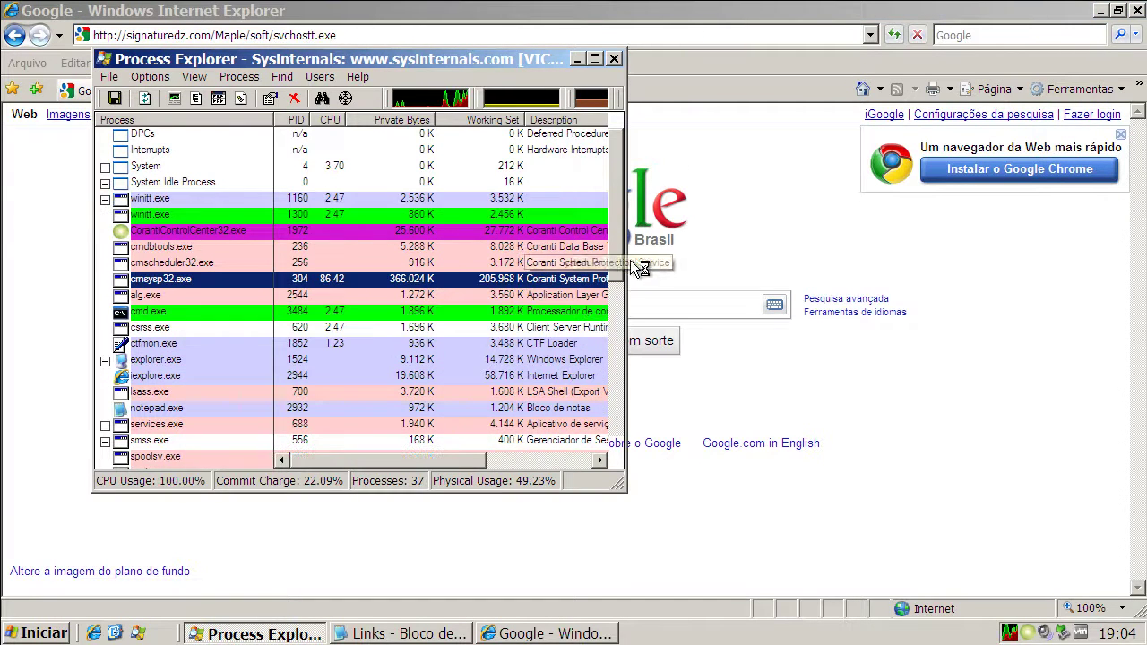
left_click_drag(615, 243, 610, 208)
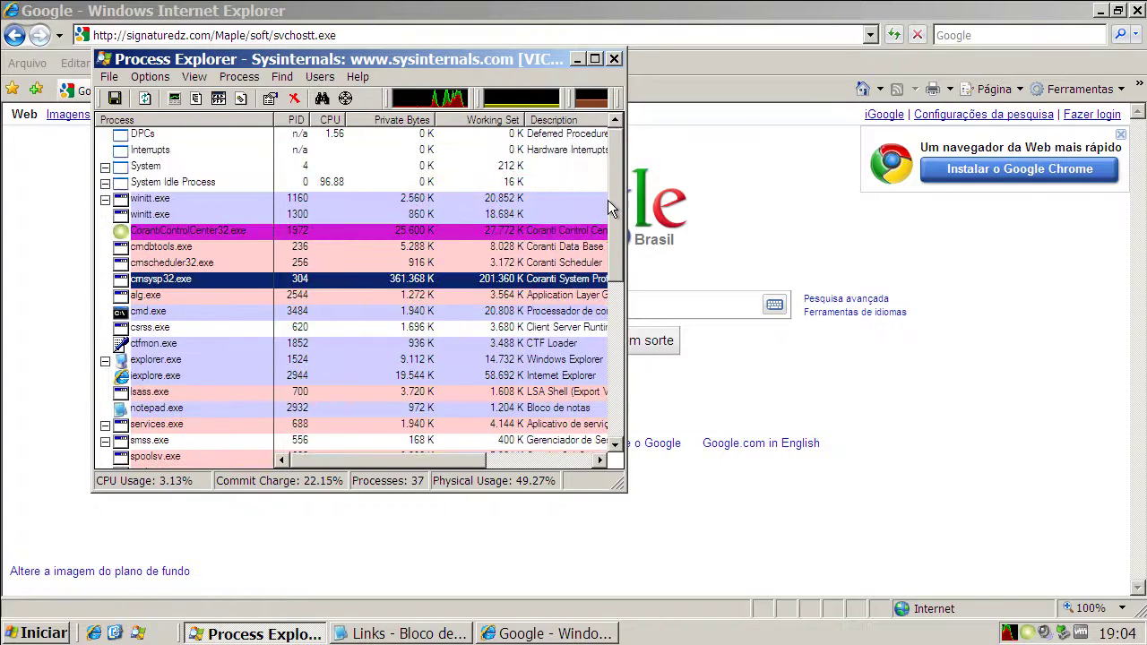
left_click(576, 58)
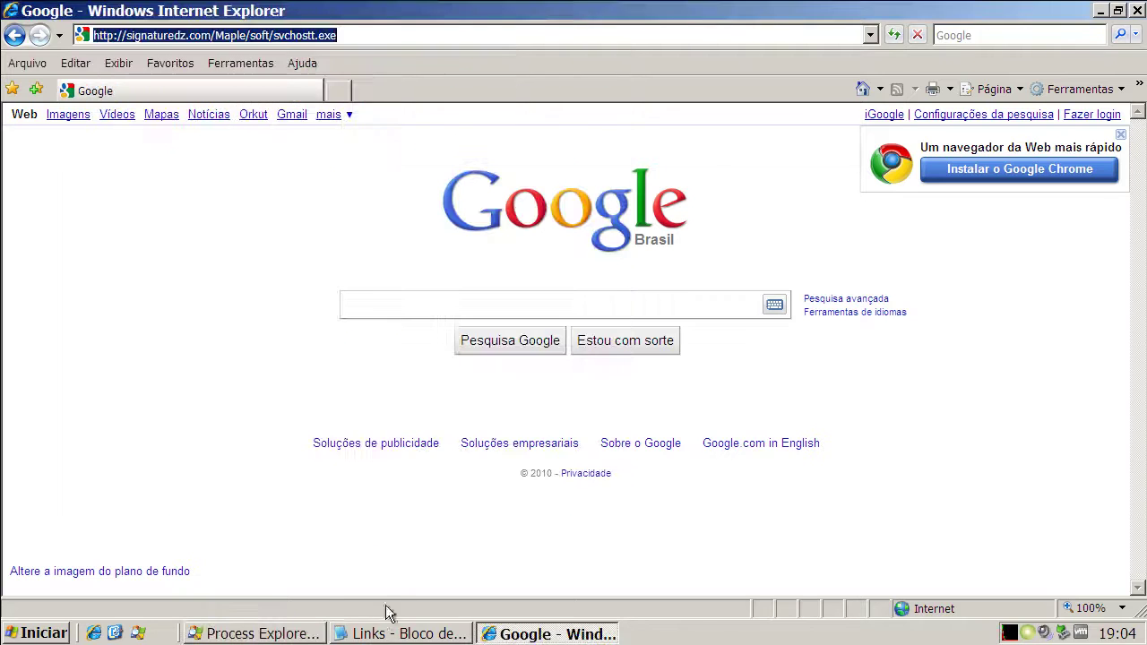
Load the cozemu7.co.cc/pisko/forum.php link from the Links file and run its download, confirming the alert with "Impedir acesso ao arquivo".
left_click(392, 636)
double_click(281, 303)
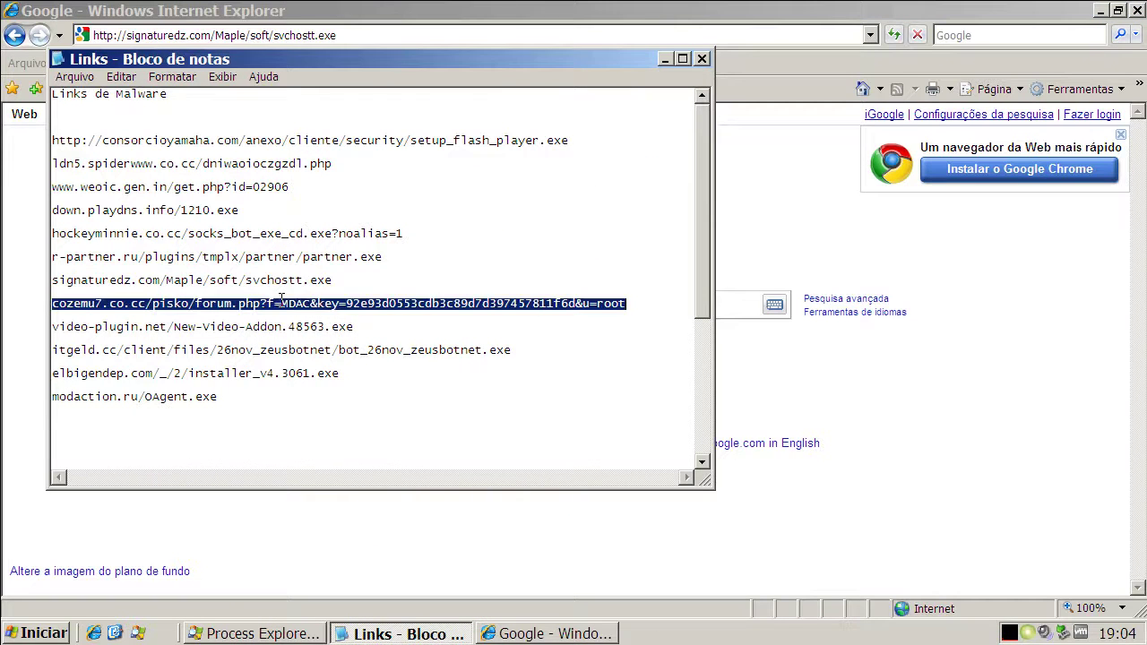
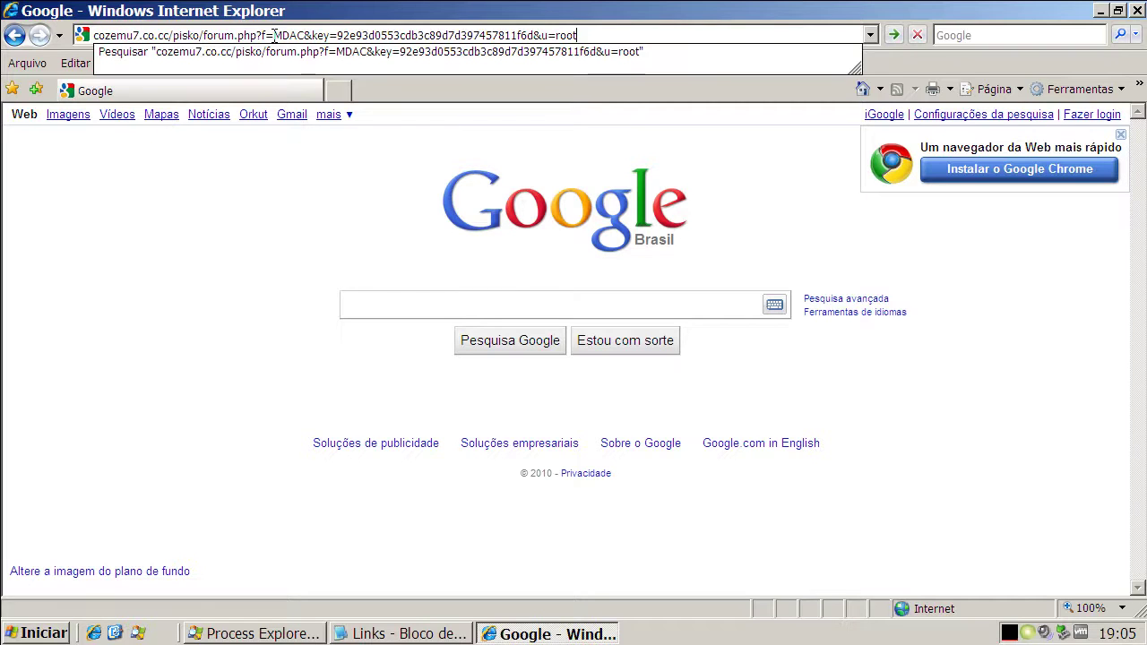
key("Return")
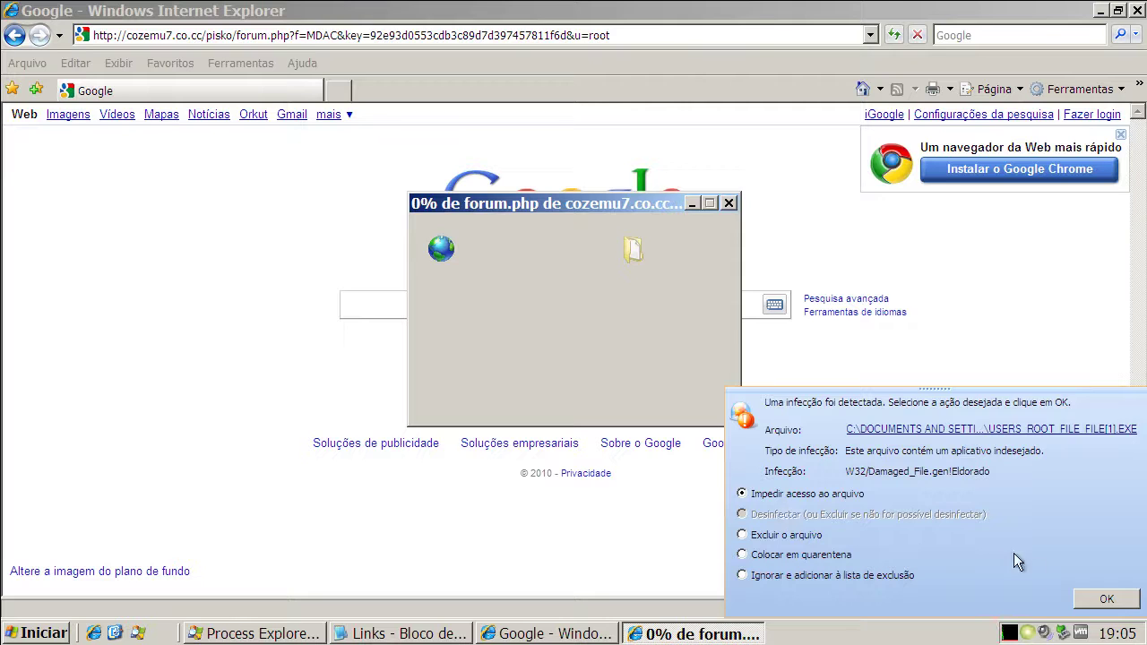
left_click(1105, 600)
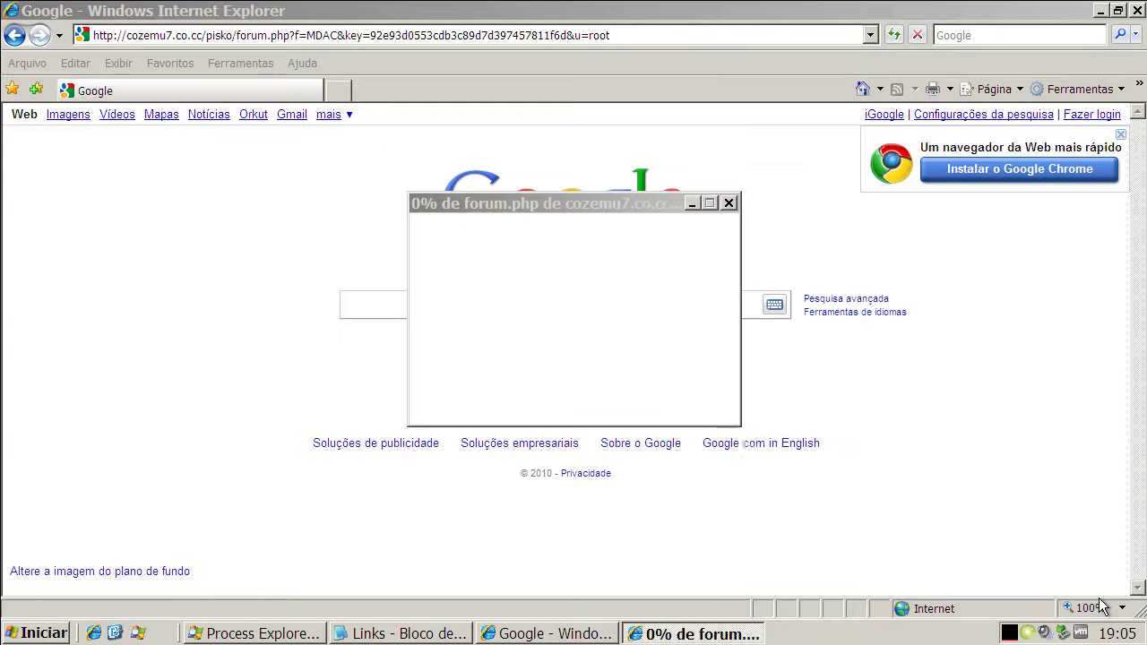
left_click(550, 325)
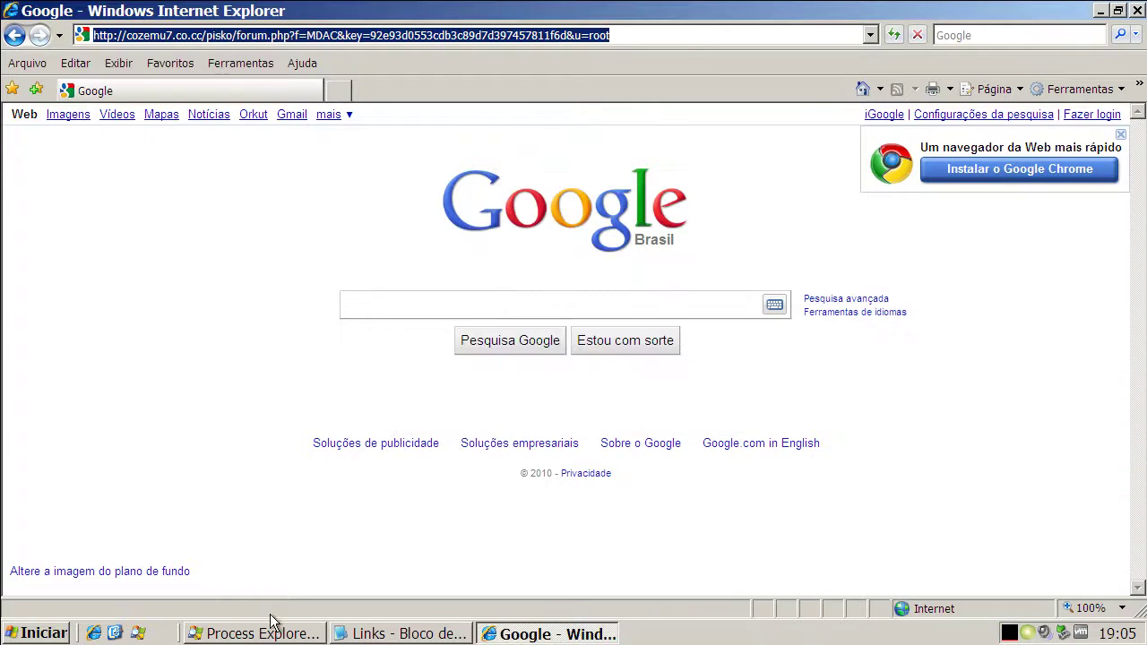
Load the video-plugin.net/New-Video-Addon.48563.exe link from the Links file, confirming the infection alert with "Impedir acesso ao arquivo" and dismissing the download prompt.
left_click(363, 633)
left_click(200, 327)
double_click(201, 327)
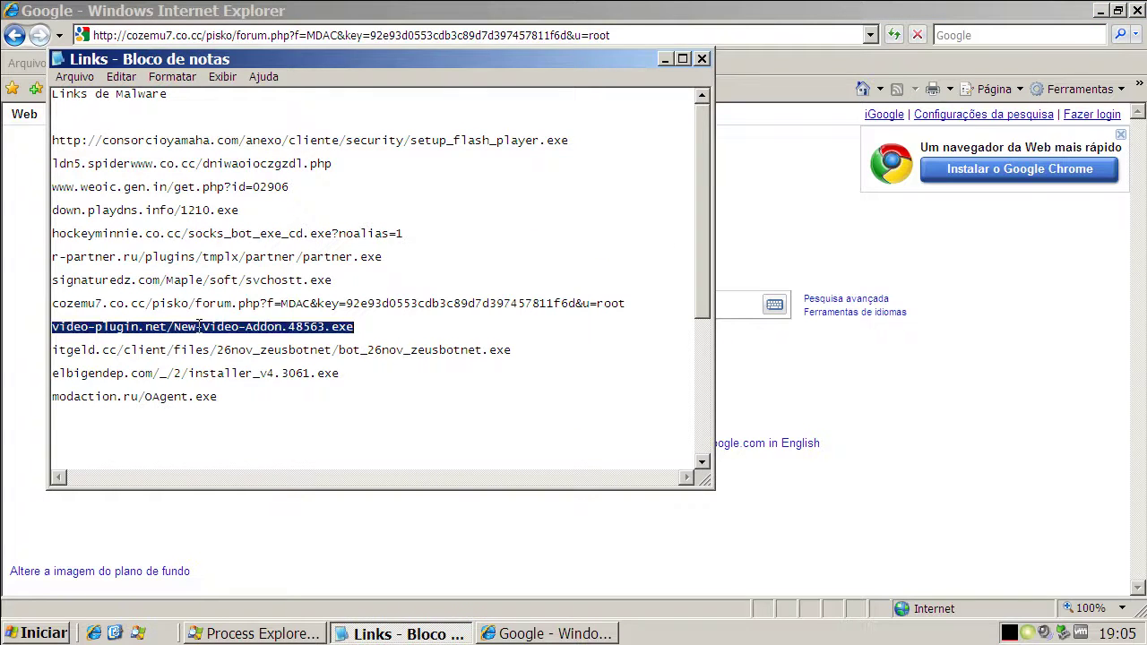
right_click(199, 327)
left_click(240, 385)
left_click(179, 35)
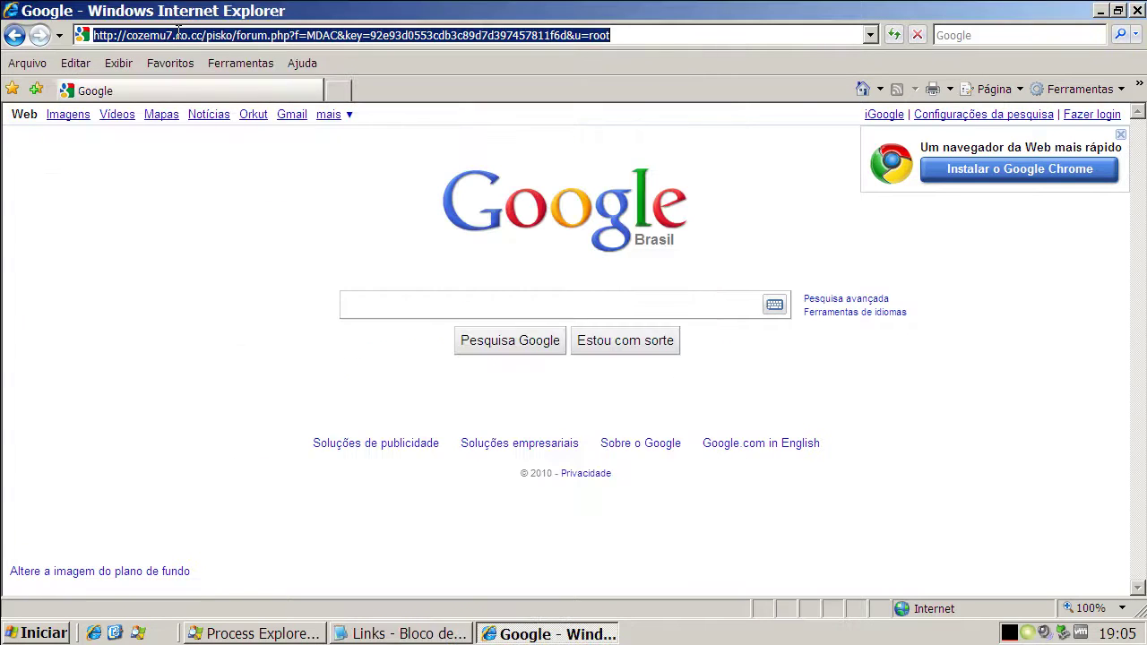
right_click(178, 35)
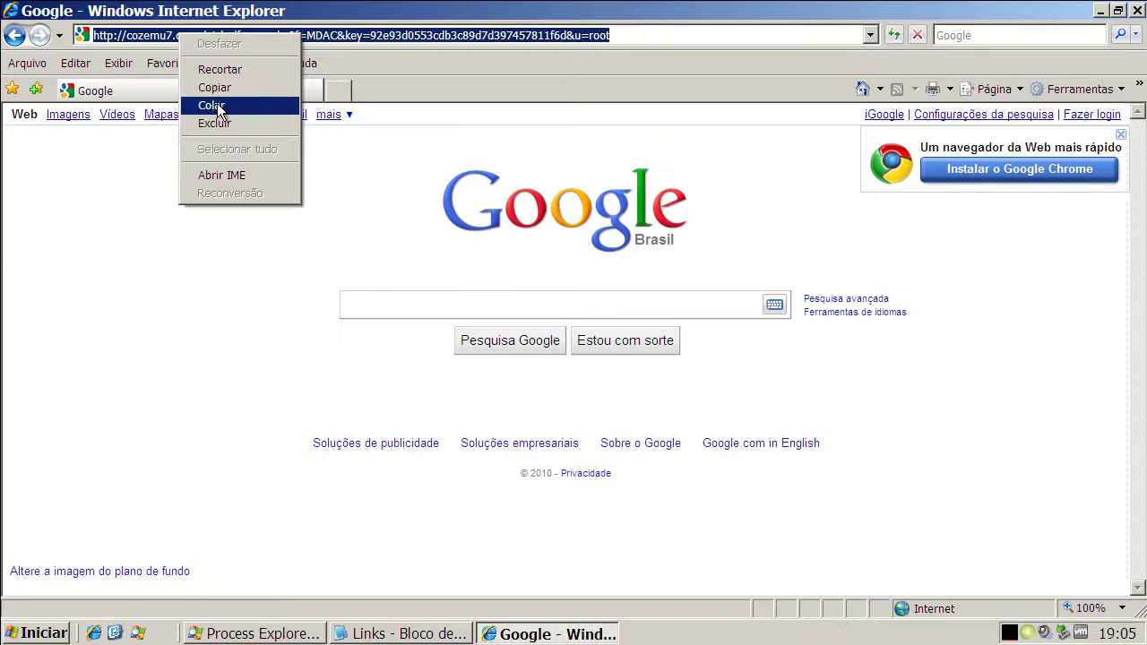
left_click(215, 107)
key("Return")
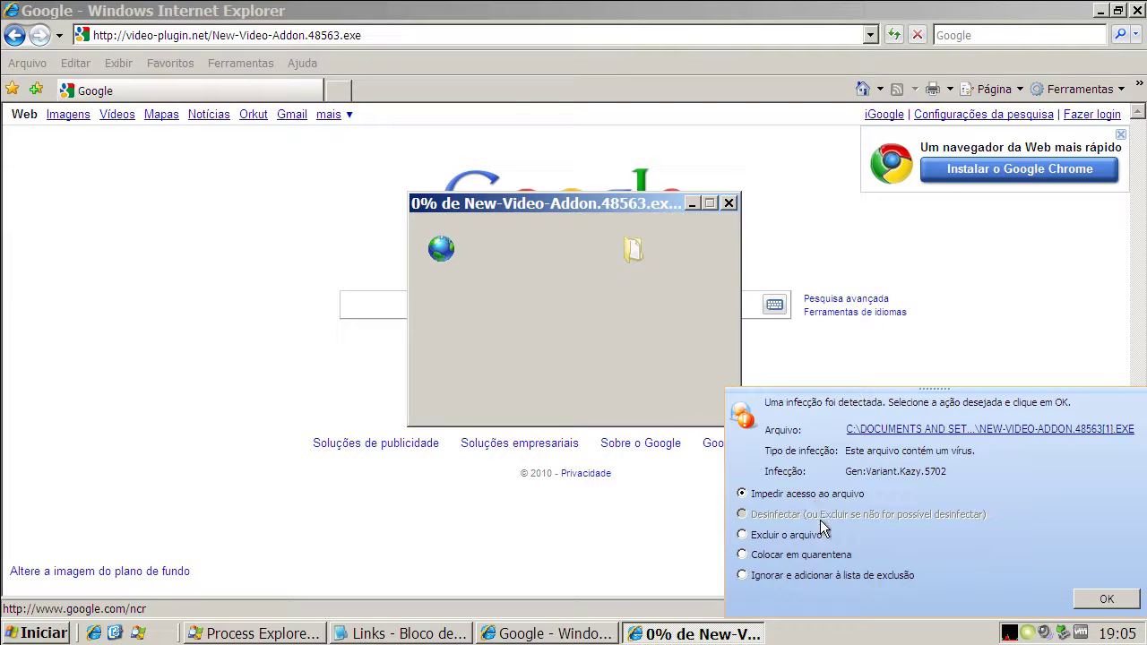
left_click(1107, 599)
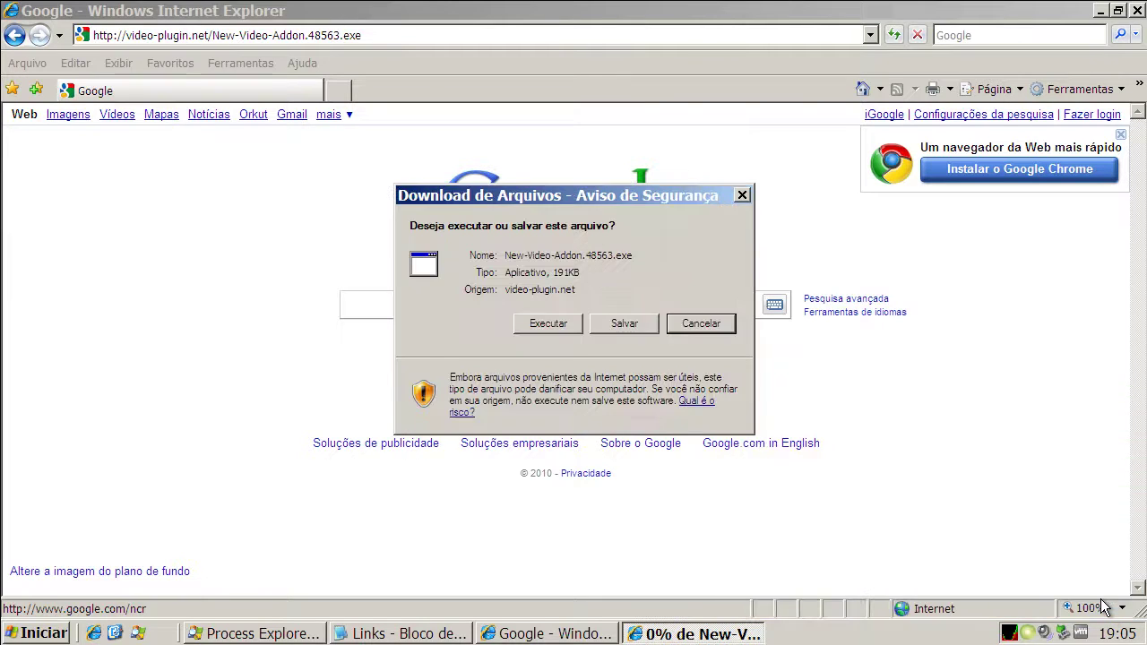
key("Escape")
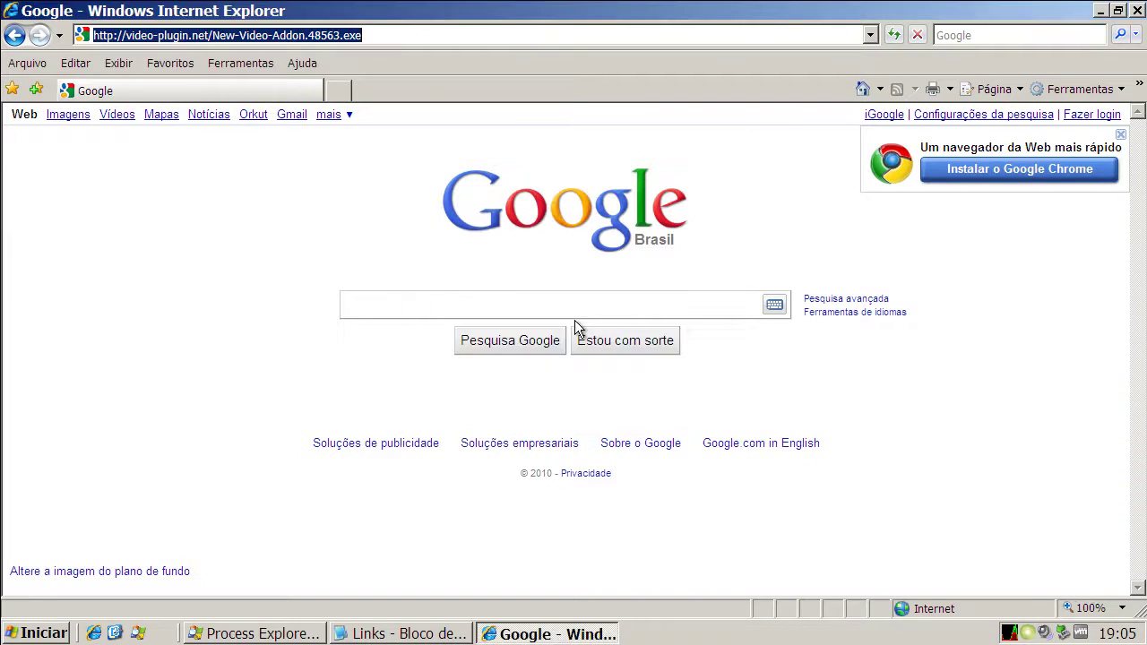
Load the itgeld.cc bot_26nov_zeusbotnet.exe link from the Links file, acknowledging the security warning and confirming the infection alert with "Impedir acesso ao arquivo".
left_click(379, 632)
double_click(275, 351)
right_click(275, 351)
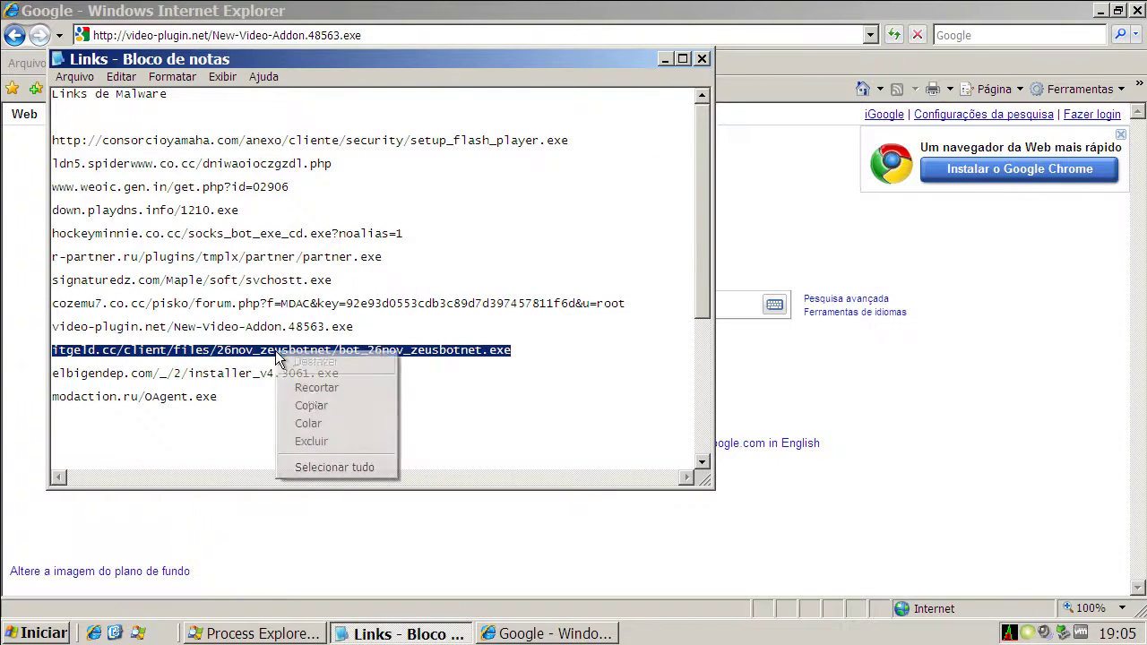
left_click(314, 406)
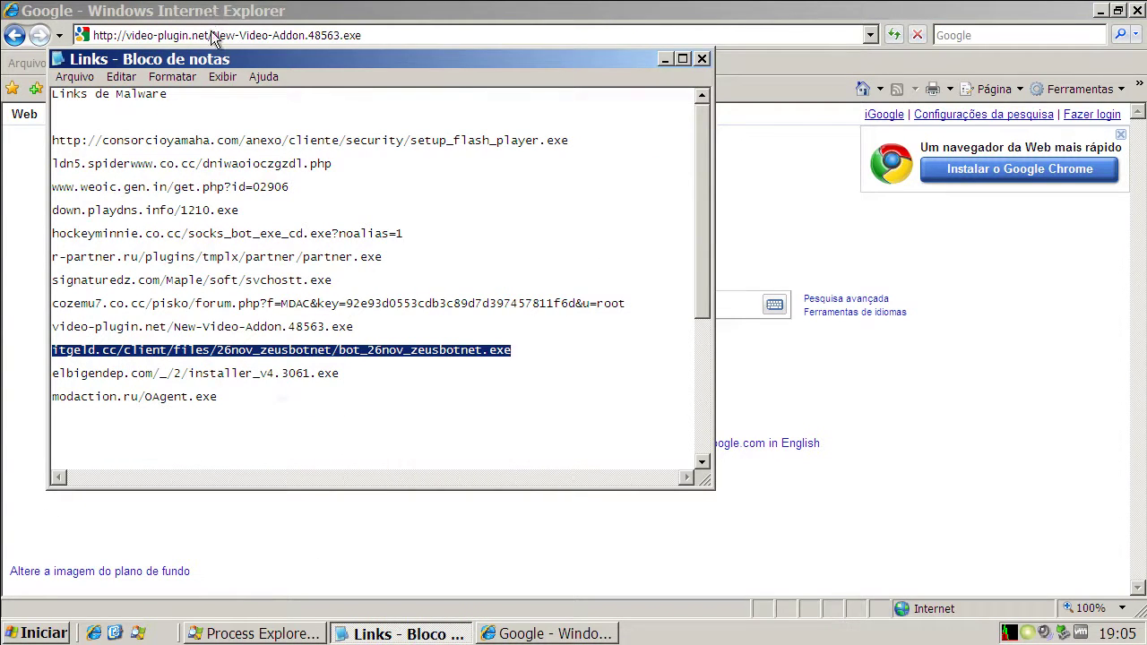
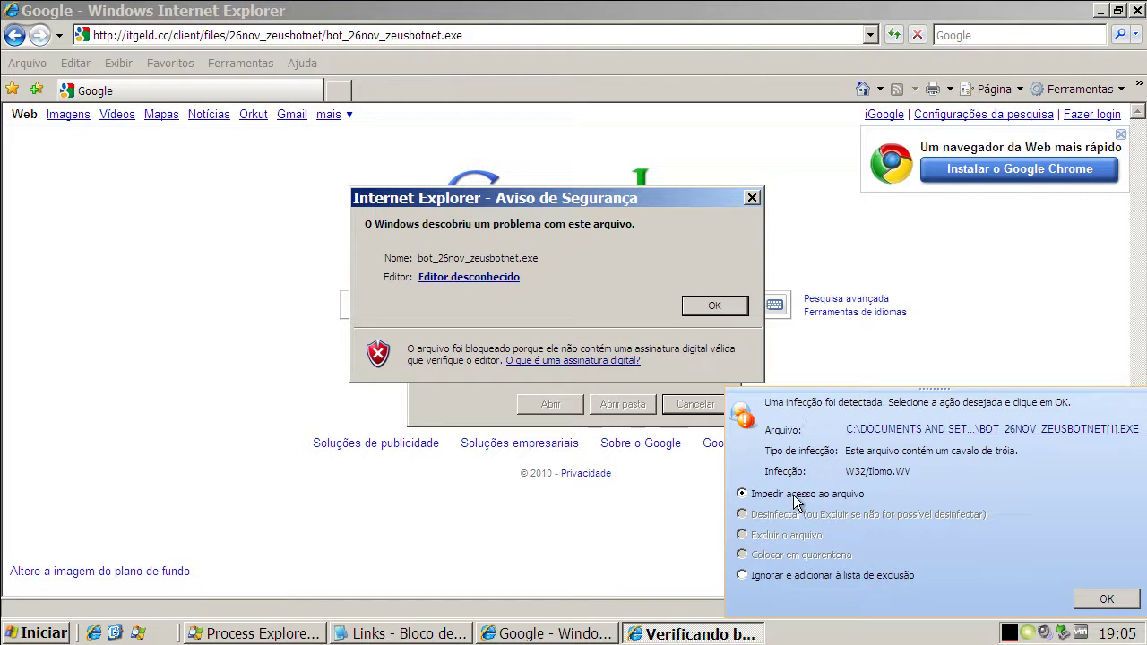
left_click(717, 304)
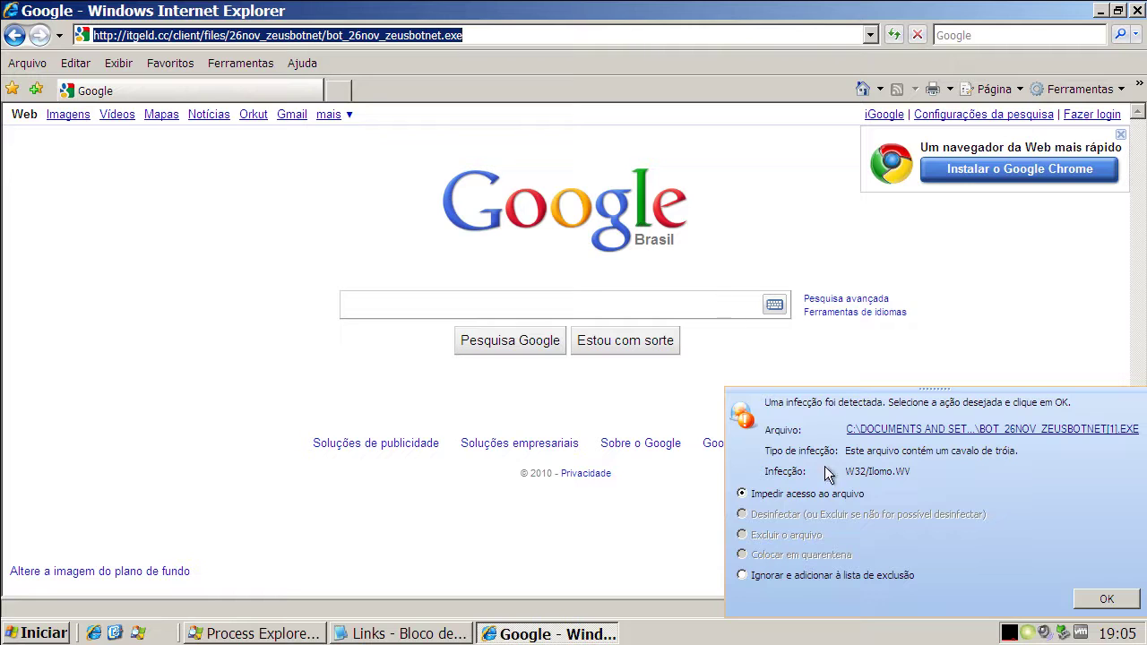
left_click(1107, 600)
Copy the elbigendep.com/_/2/installer_v4.3061.exe link from the Links file and load it in Internet Explorer.
left_click(418, 632)
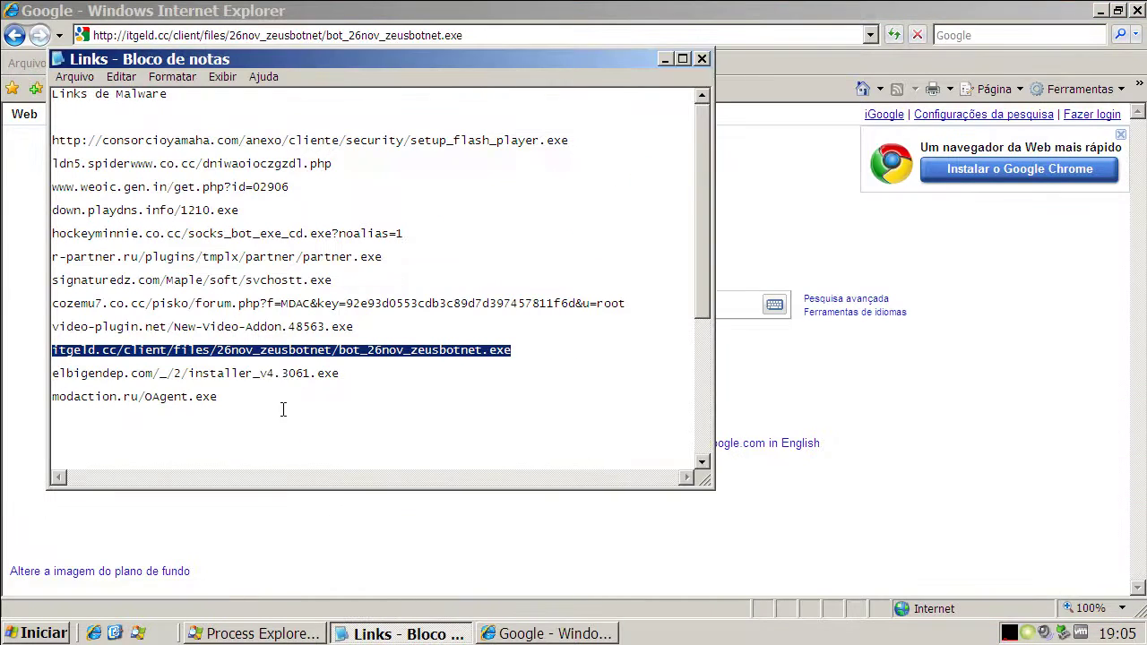
double_click(270, 378)
right_click(269, 371)
left_click(295, 425)
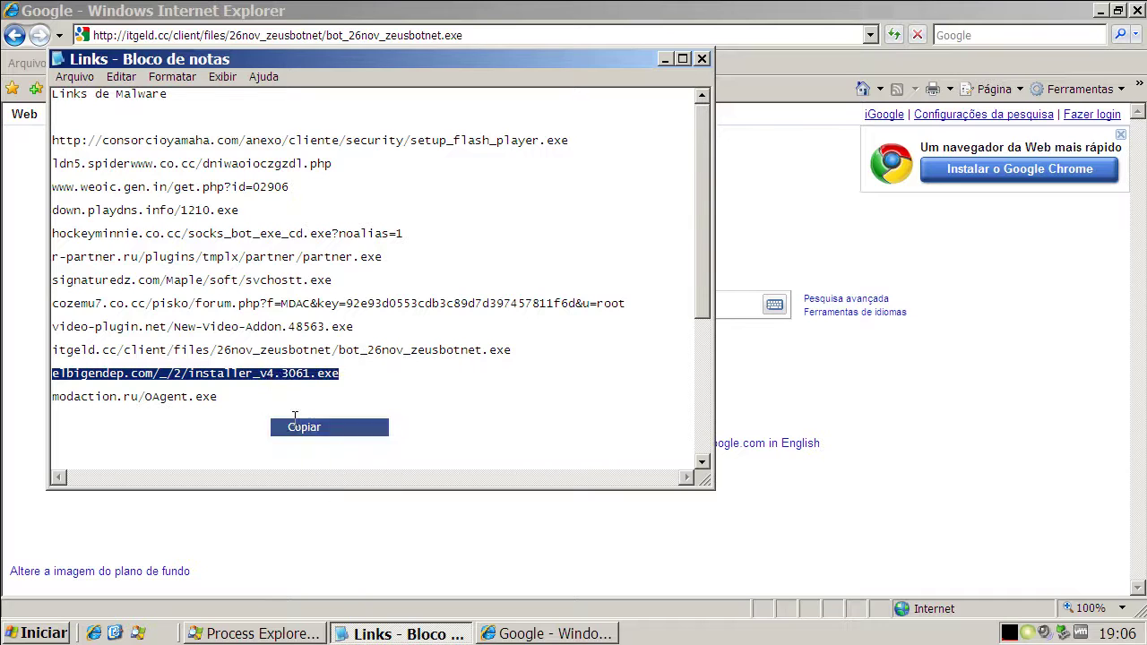
left_click(214, 36)
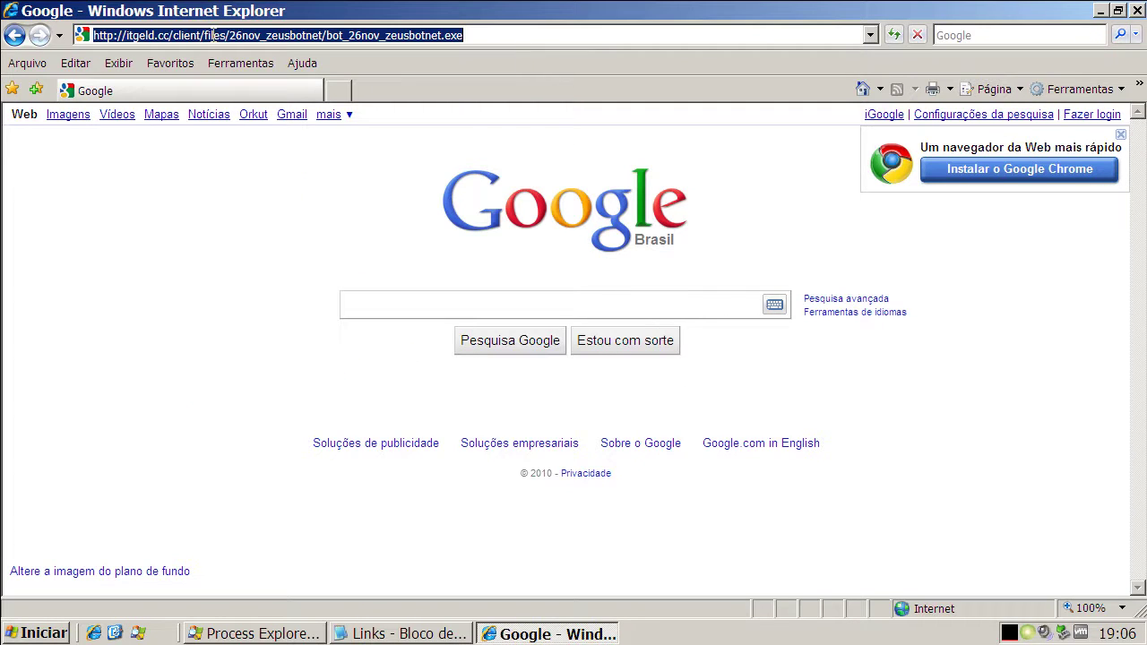
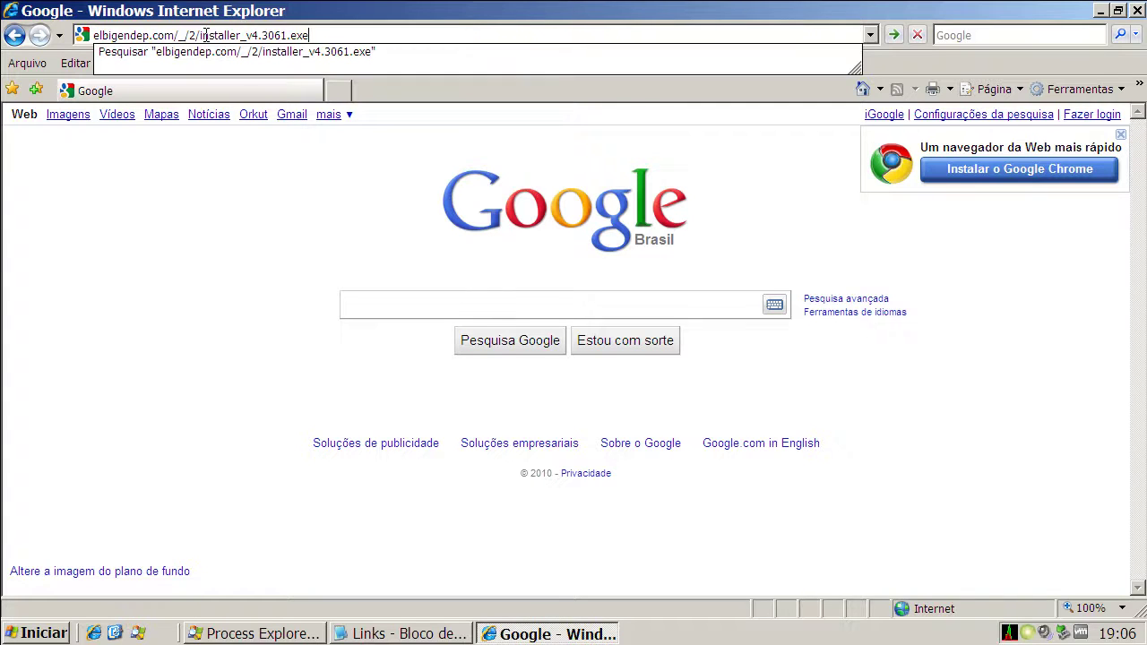
key("Return")
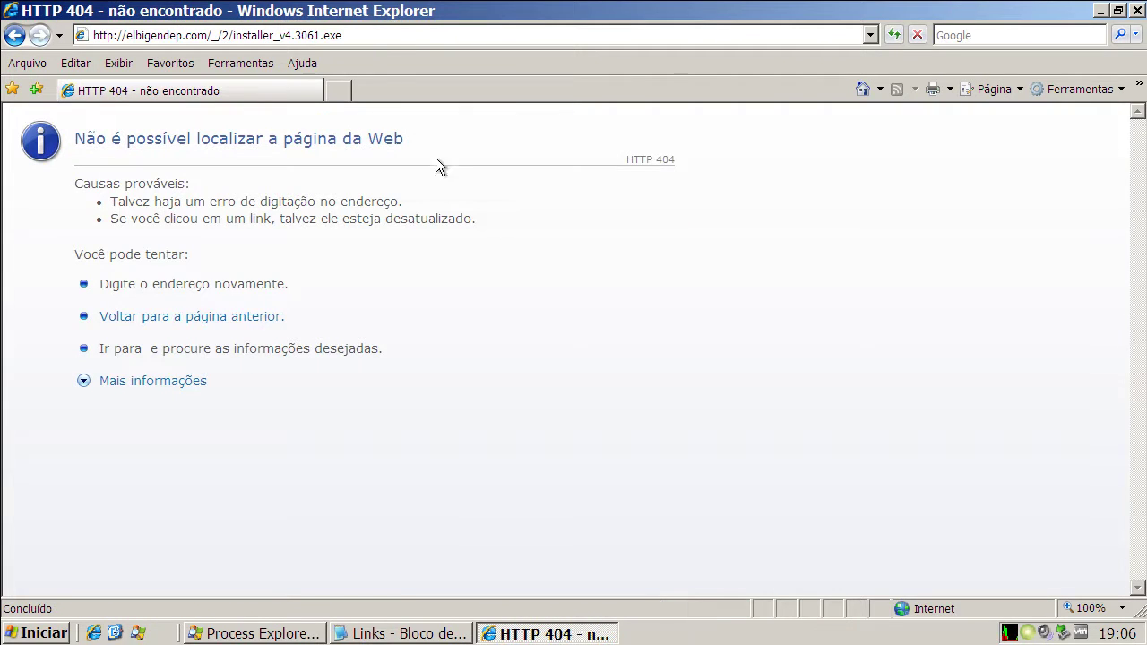
Load the modaction.ru/OAgent.exe link from the Links file and run its download, confirming the infection alert with "Impedir acesso ao arquivo".
left_click(391, 627)
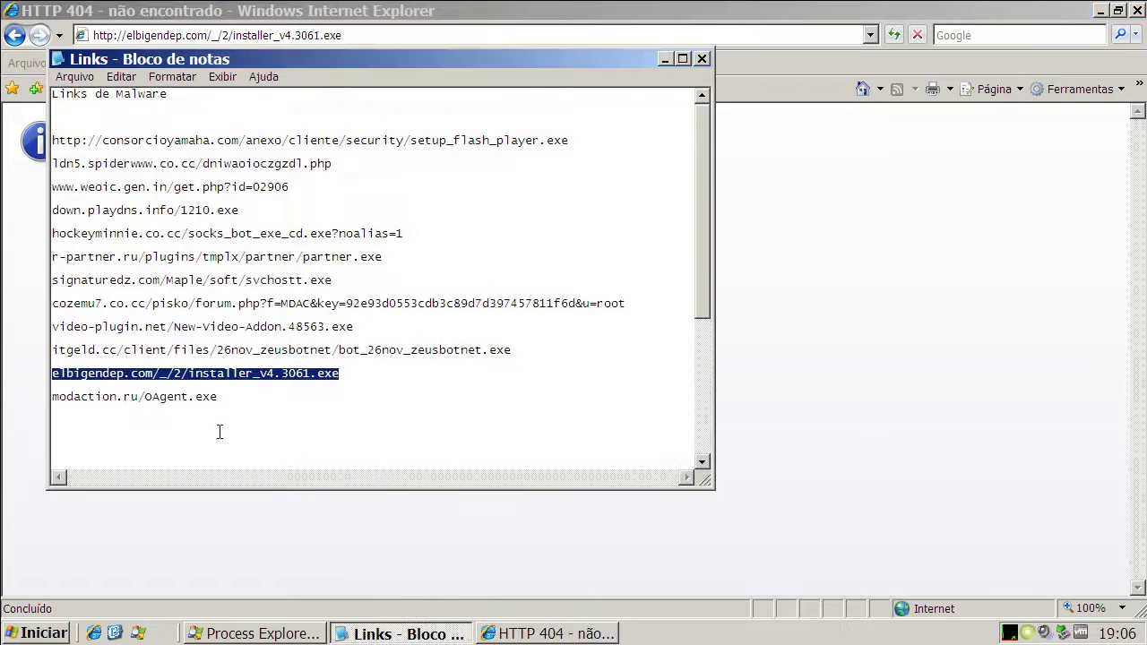
double_click(192, 399)
right_click(190, 396)
left_click(213, 458)
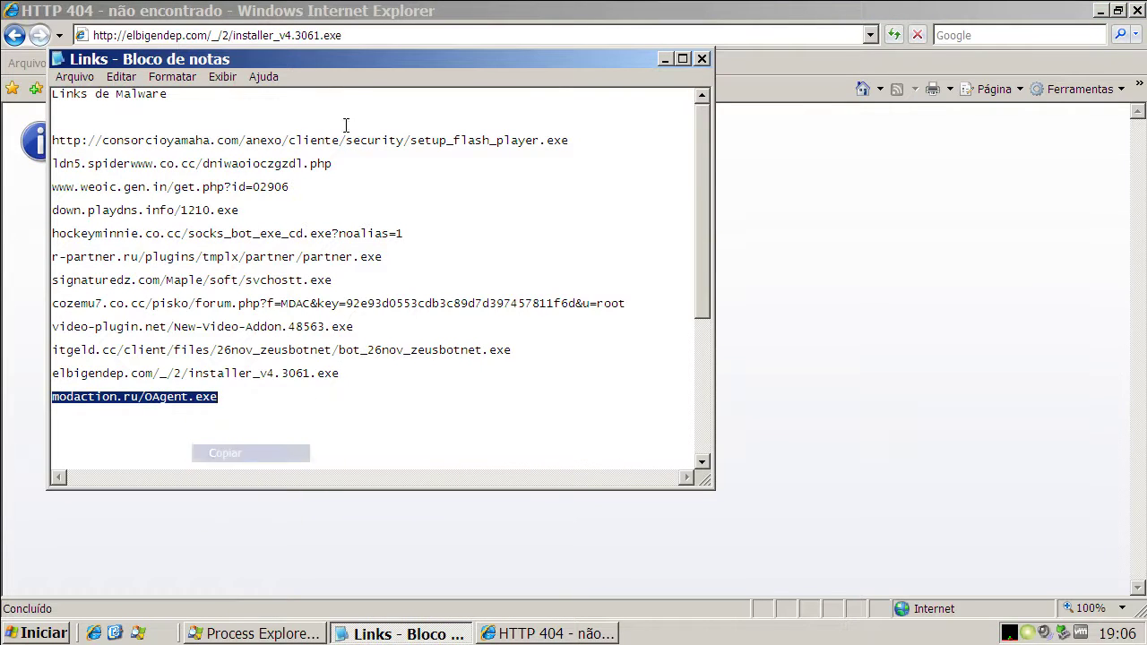
left_click(318, 35)
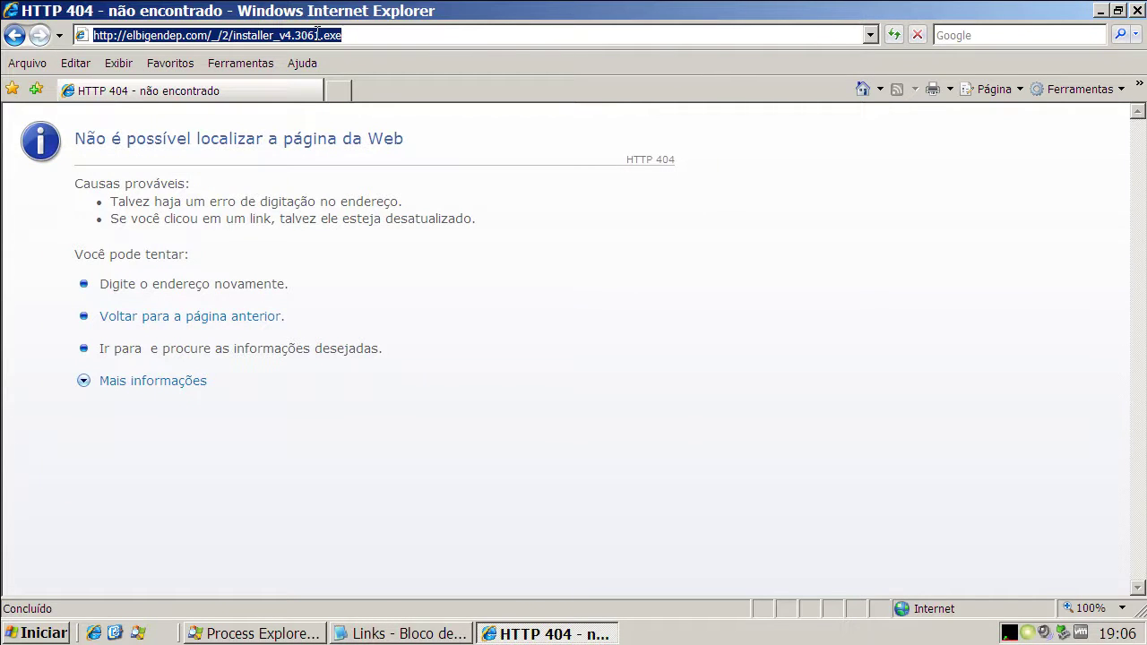
key("ctrl+v")
key("Return")
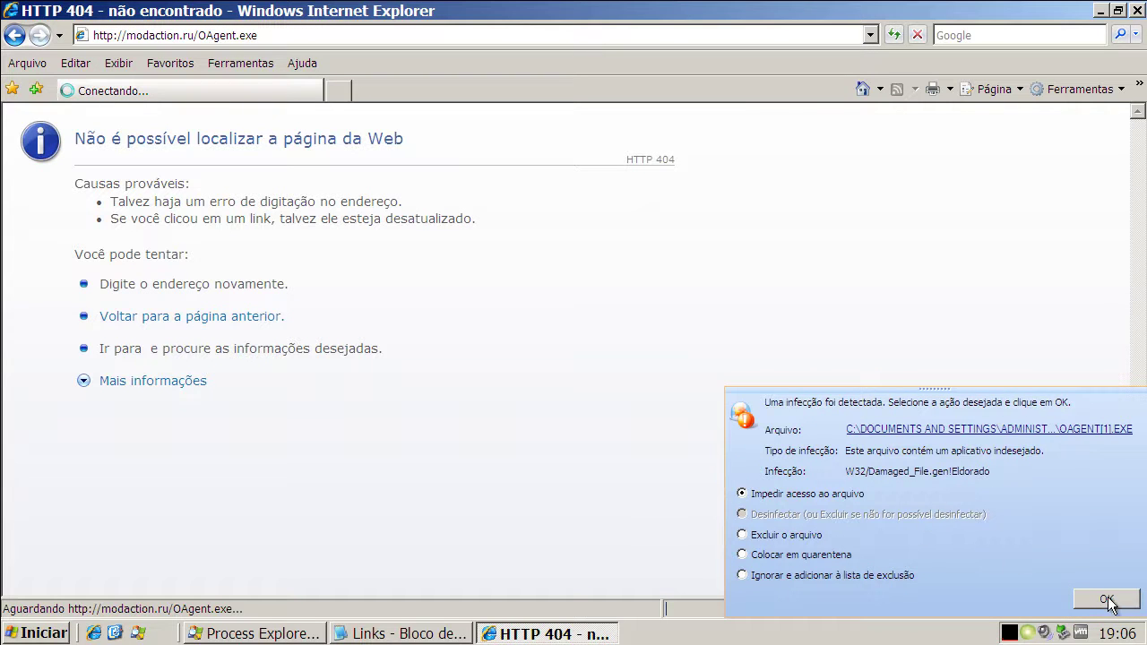
left_click(1106, 599)
left_click(545, 321)
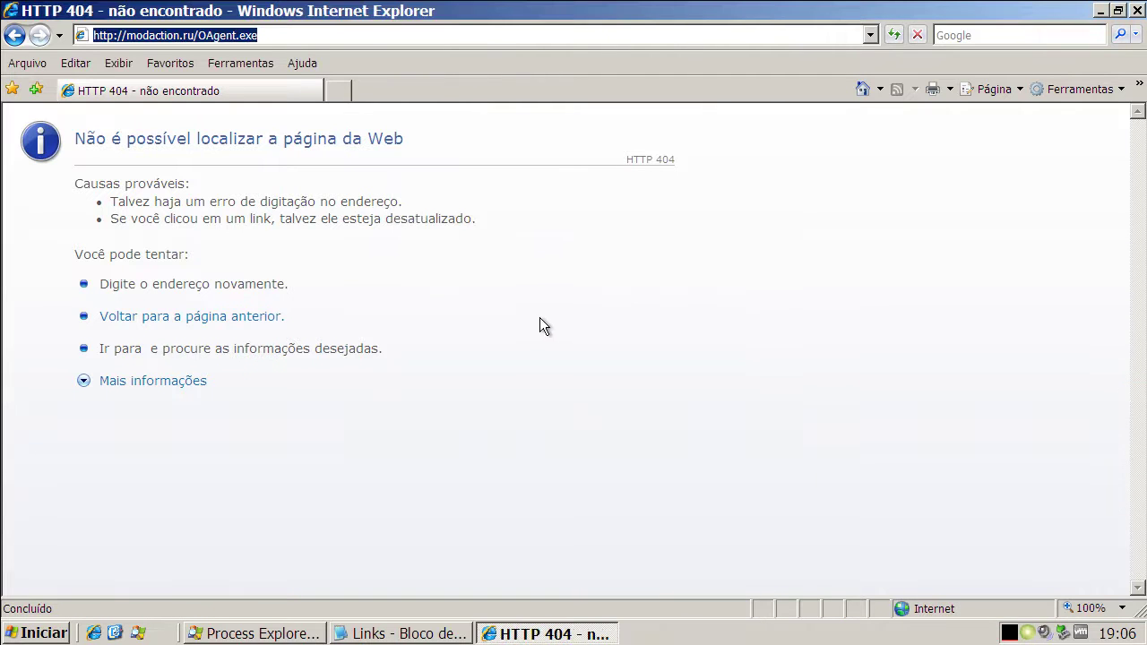
left_click(440, 635)
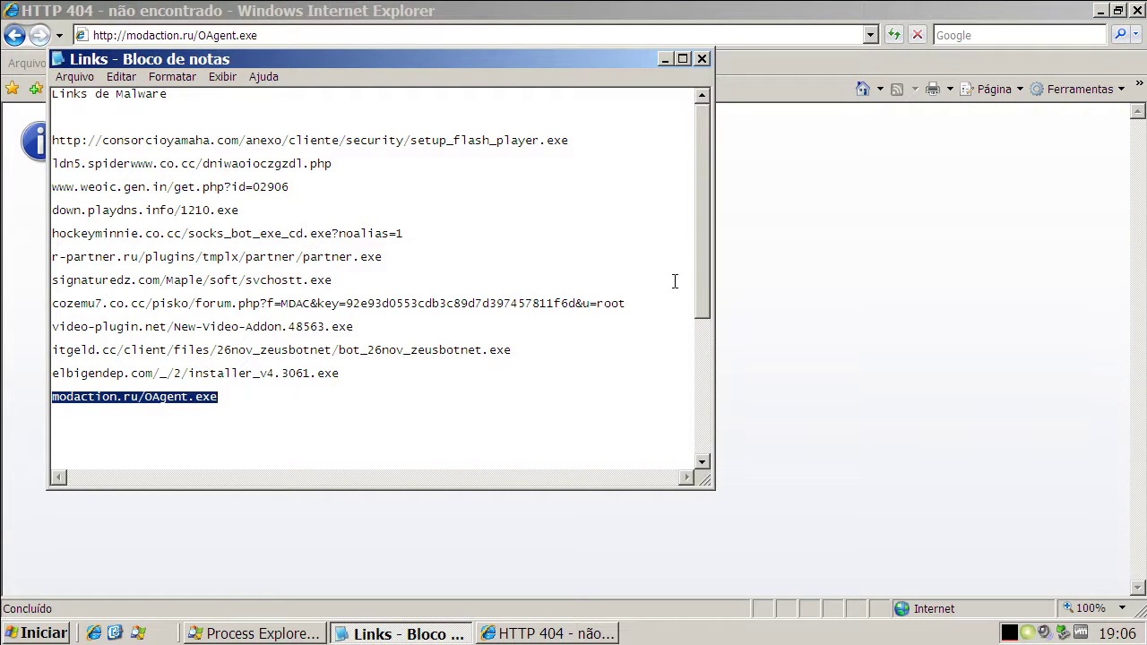
left_click_drag(699, 272, 701, 310)
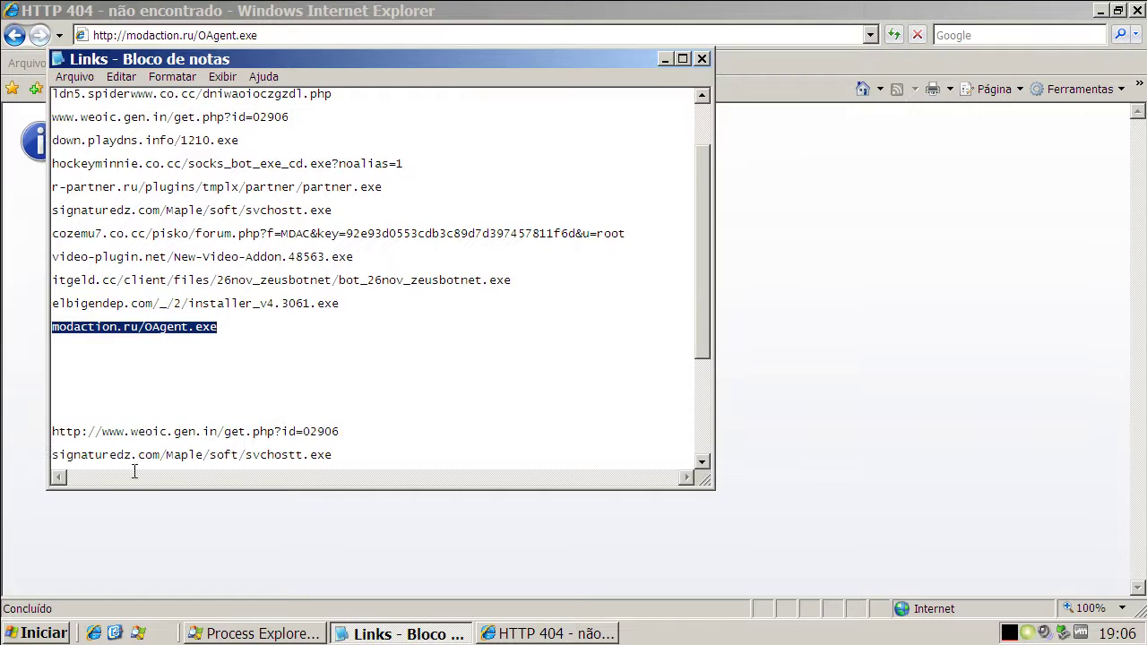
double_click(171, 431)
right_click(173, 433)
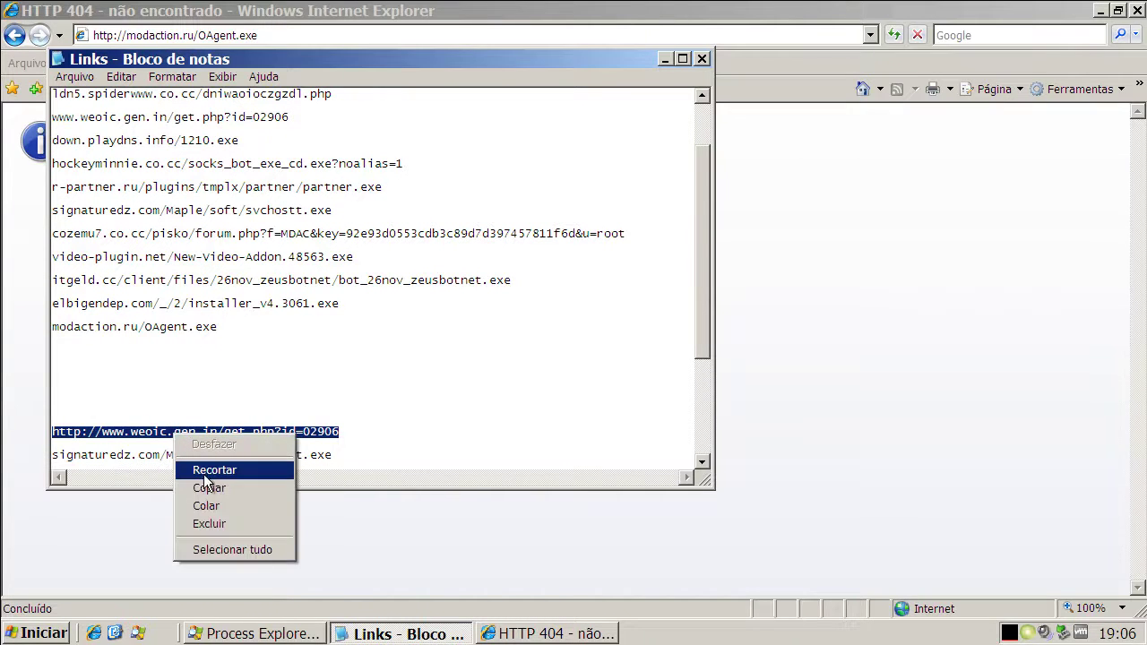
left_click(209, 487)
left_click(165, 34)
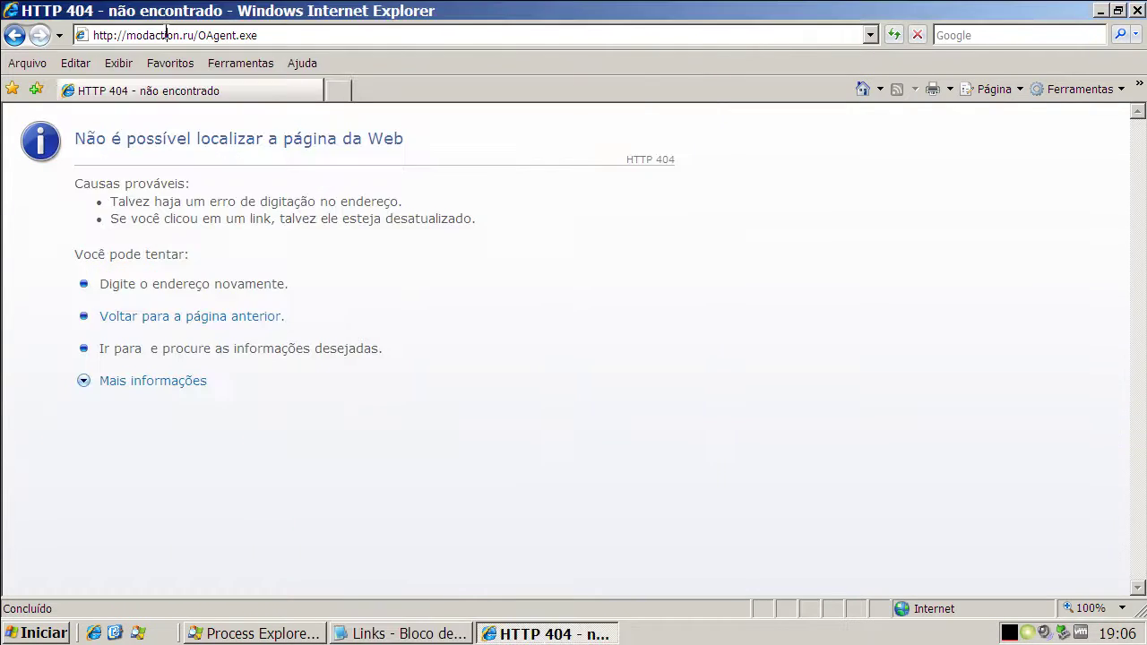
key("ctrl+v")
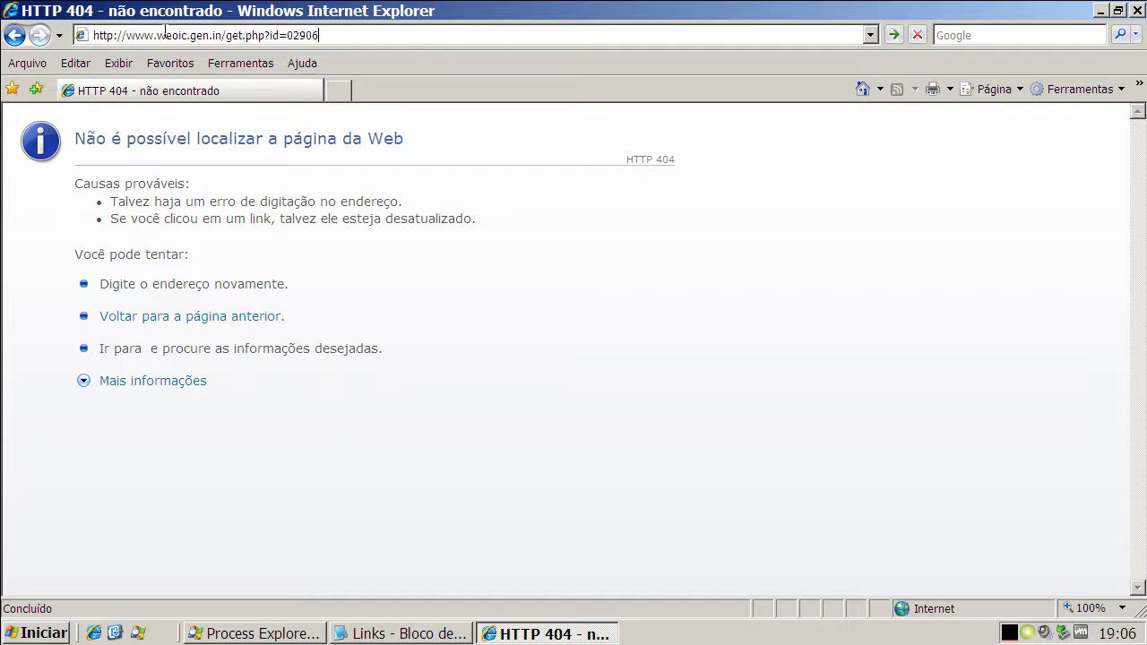
key("Return")
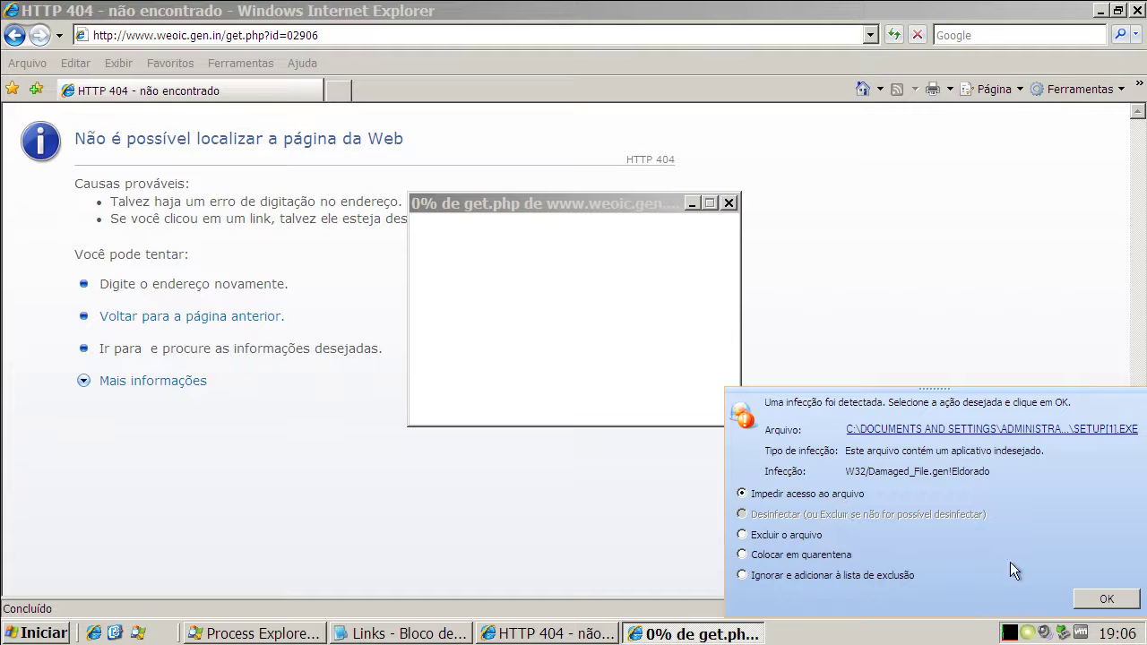
left_click(1105, 600)
left_click(548, 324)
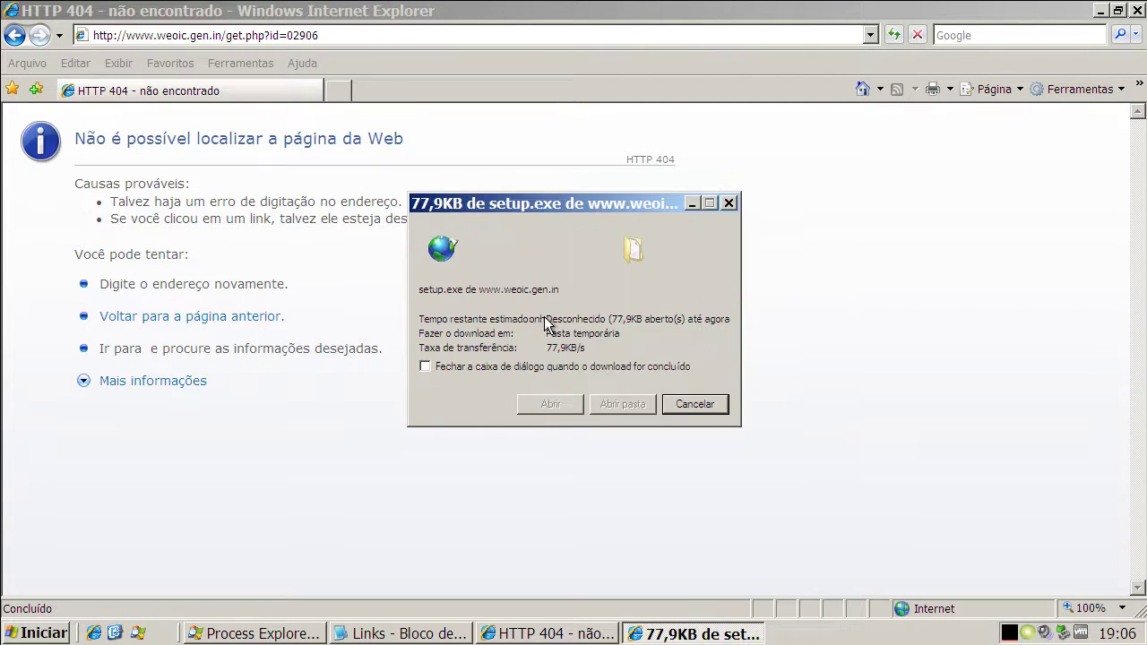
Copy the signaturedz.com/Maple/soft/svchostt.exe link from the second list in the Links file and load it in Internet Explorer.
left_click(401, 634)
double_click(299, 454)
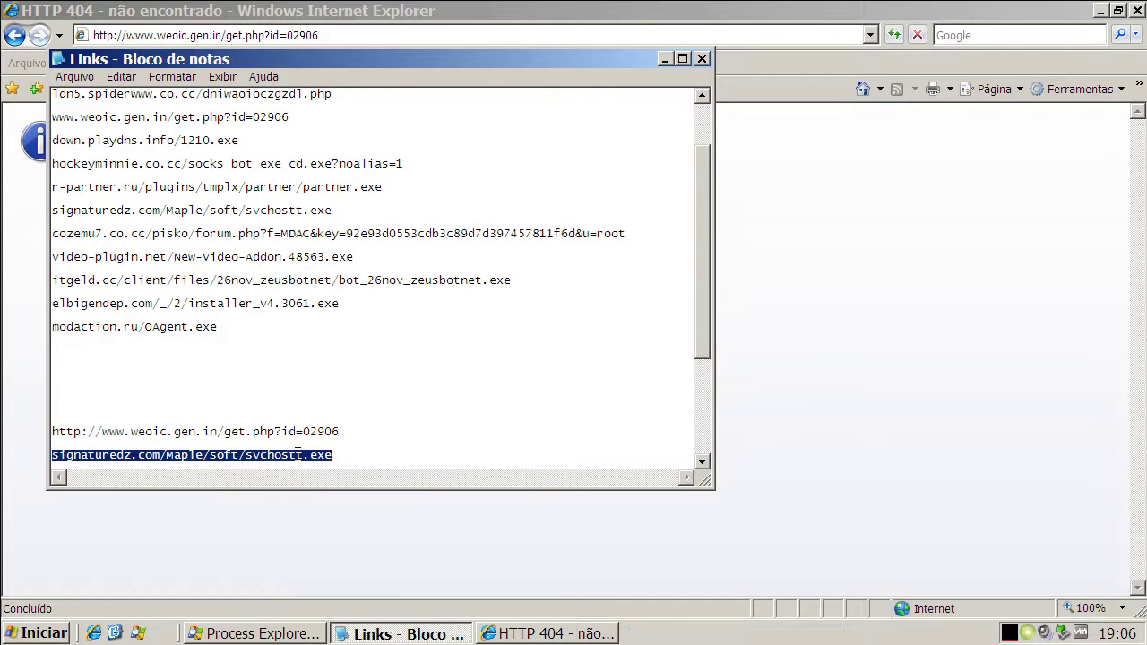
right_click(299, 454)
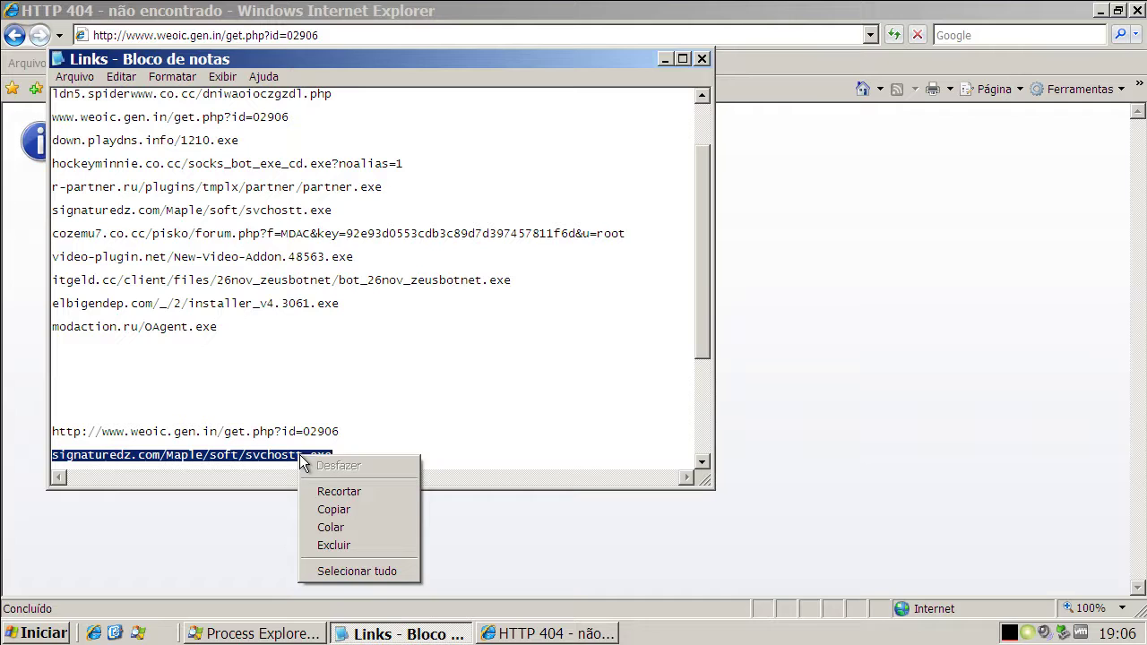
left_click(333, 508)
left_click(665, 59)
left_click(356, 37)
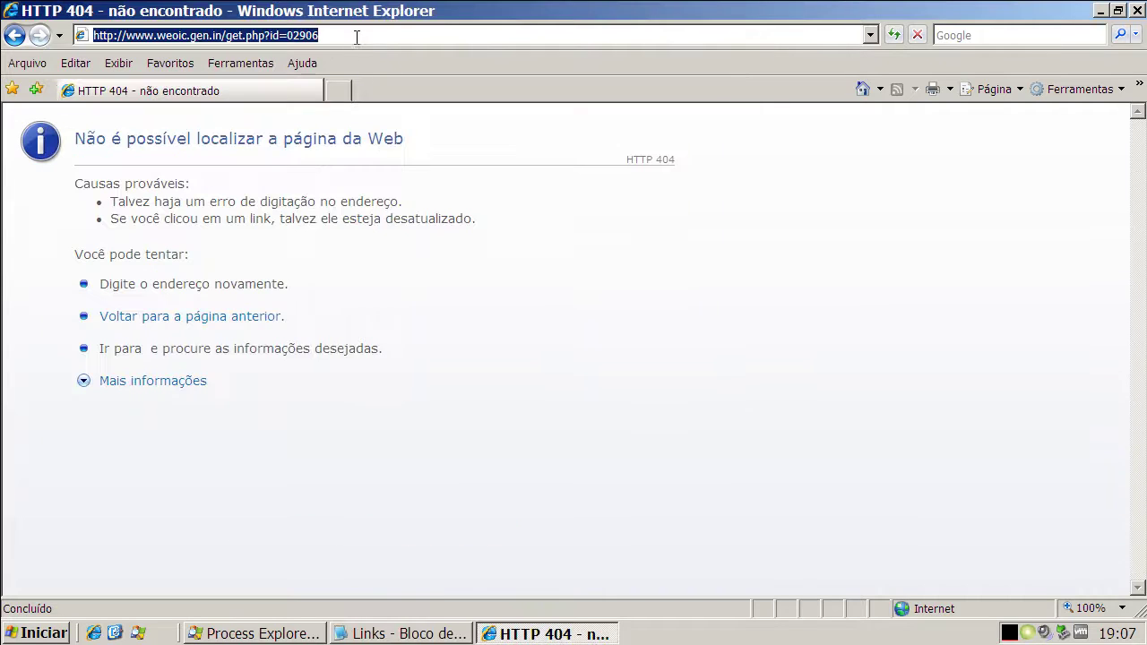
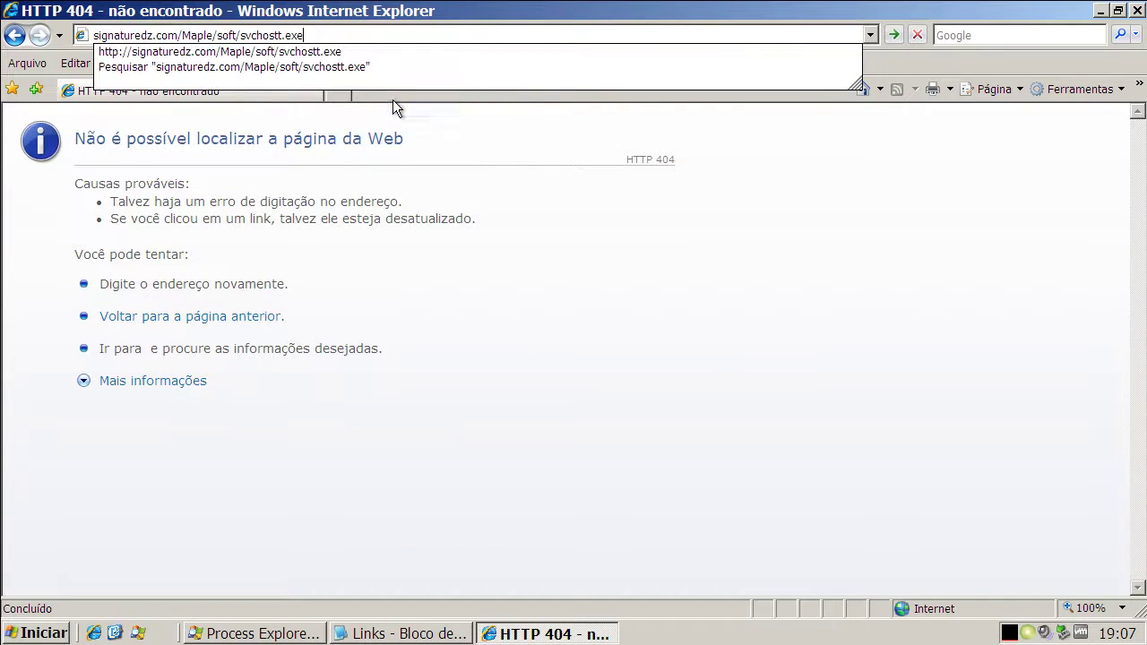
key("Return")
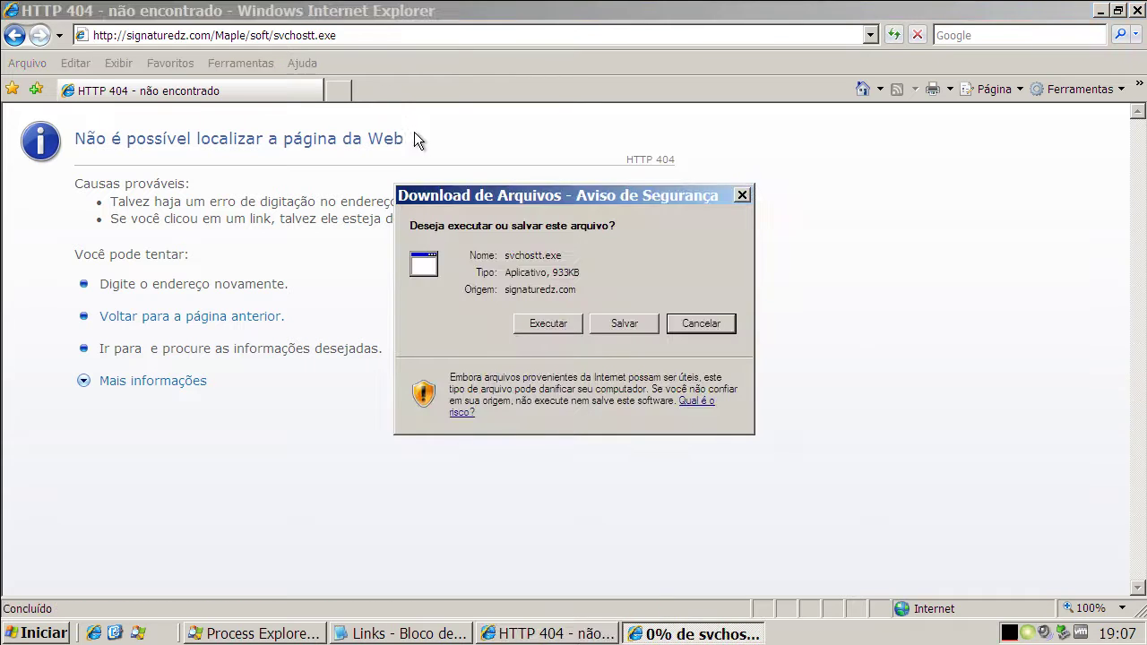
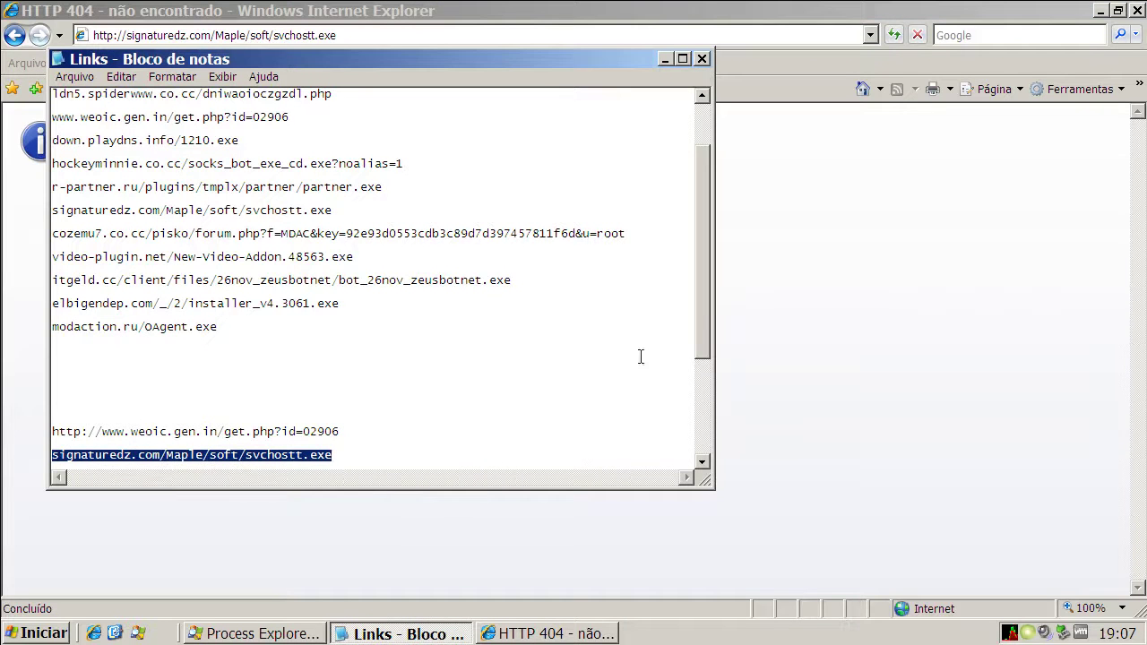
left_click_drag(701, 308, 702, 341)
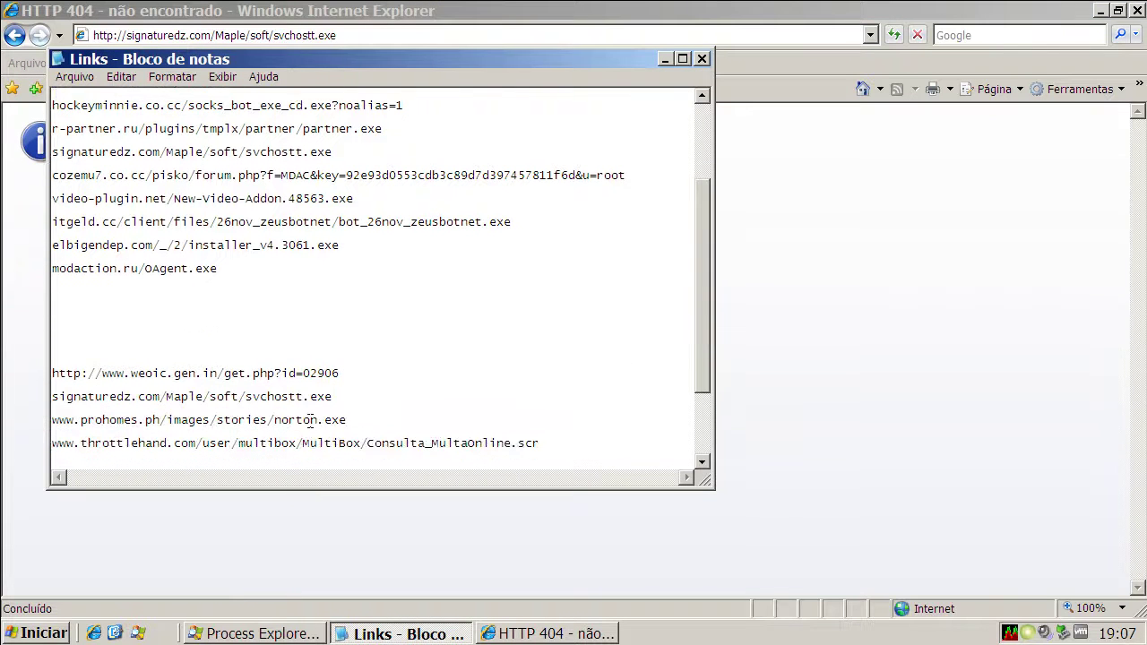
double_click(311, 421)
key("ctrl+c")
right_click(311, 421)
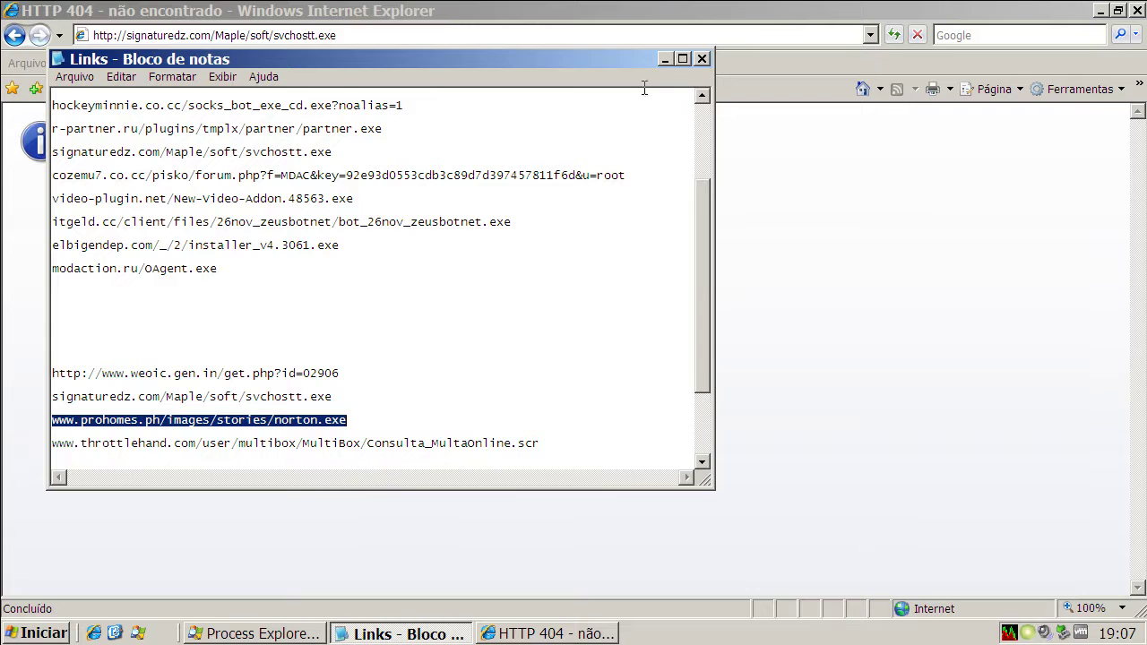
left_click(663, 59)
left_click(348, 34)
right_click(348, 29)
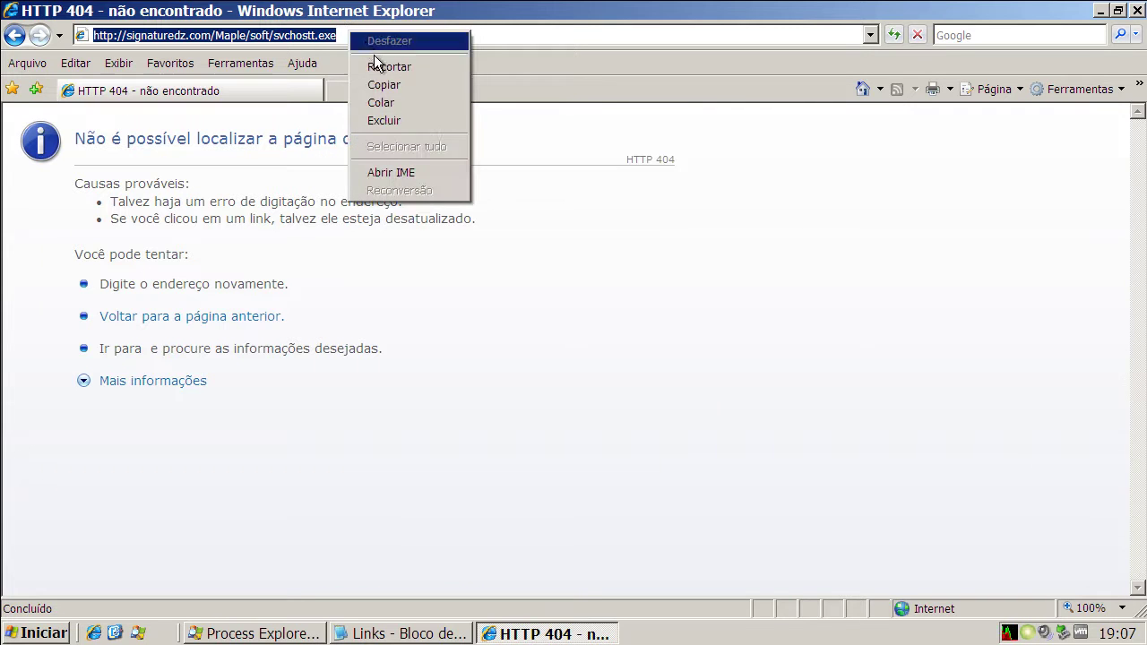
left_click(387, 100)
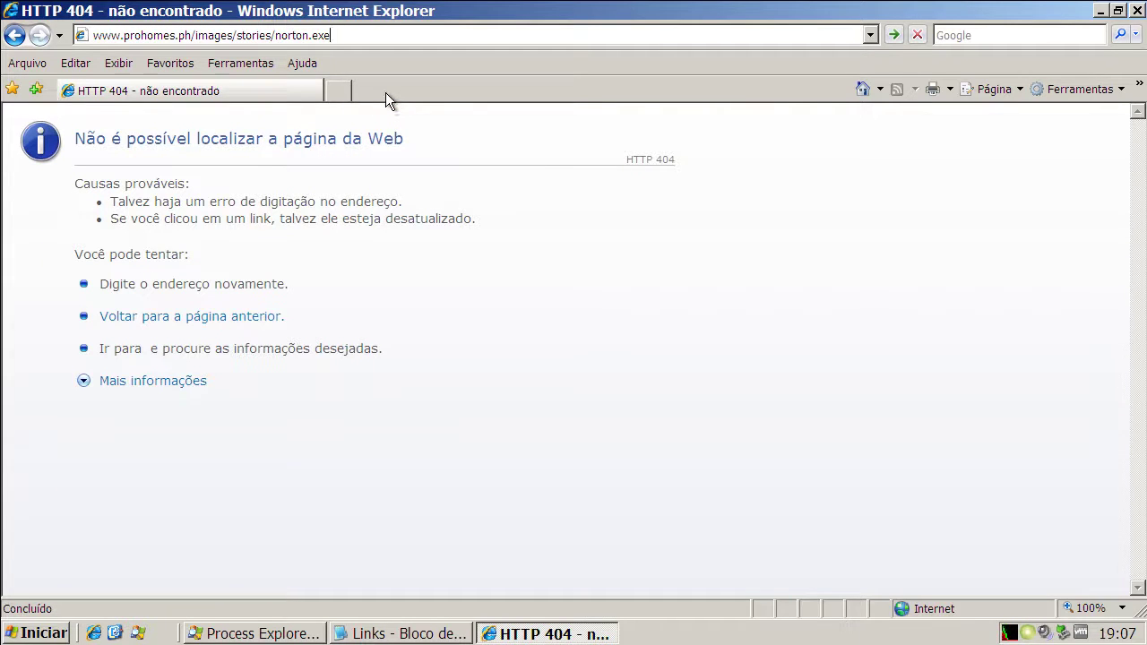
key("Return")
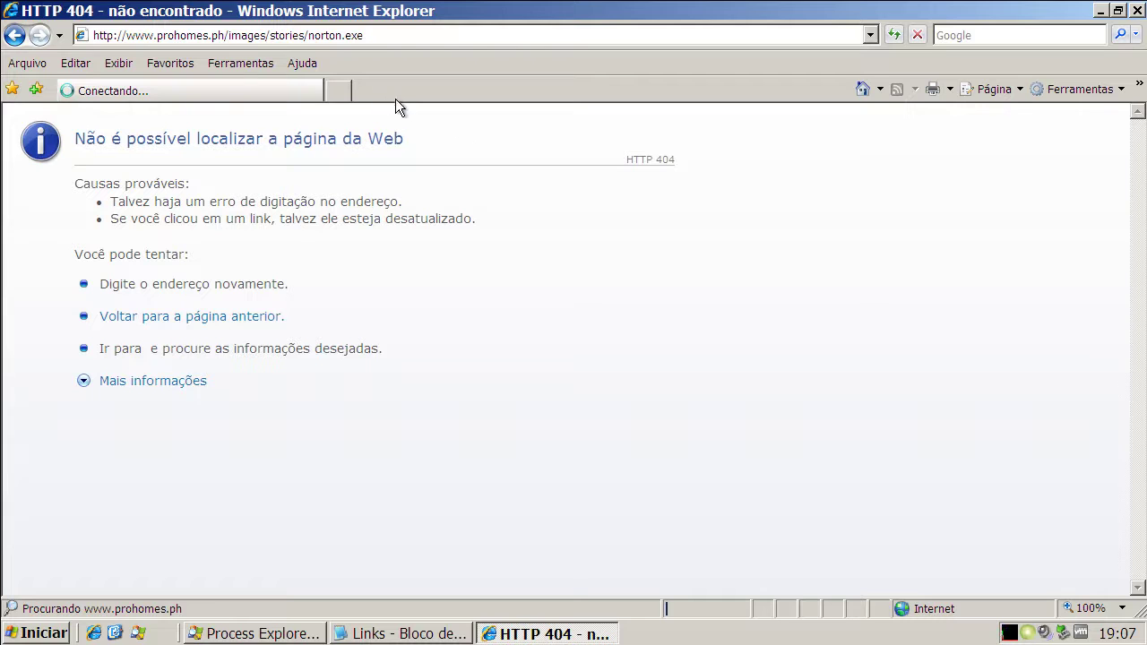
Check the running processes in Process Explorer while the norton.exe link is loading.
left_click(307, 633)
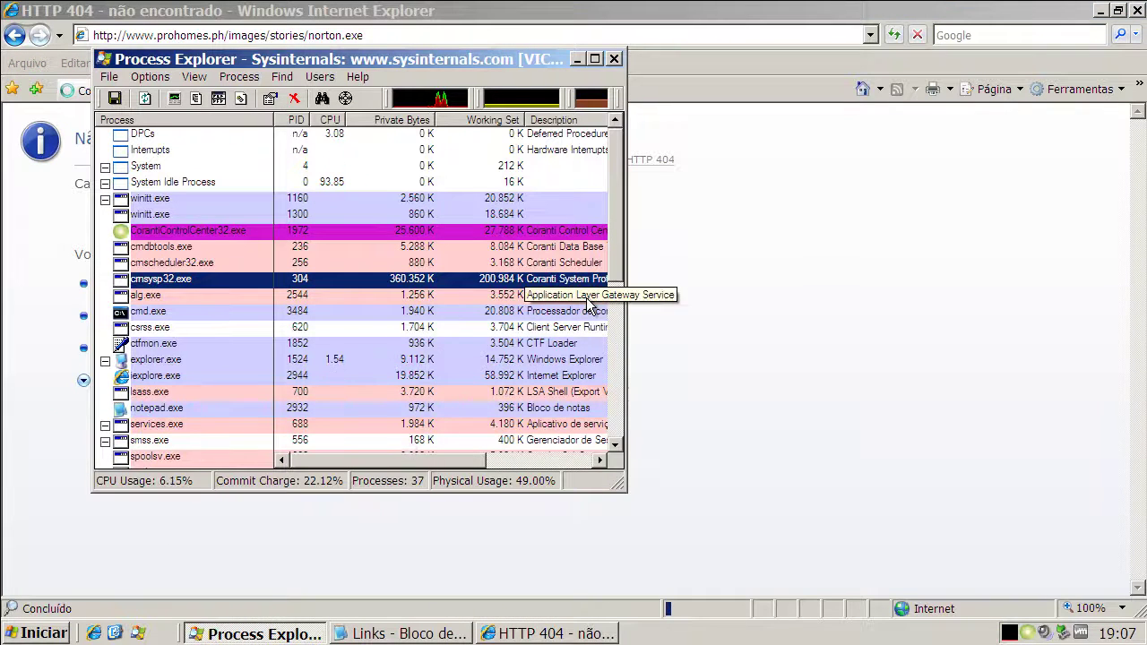
left_click_drag(617, 257, 608, 224)
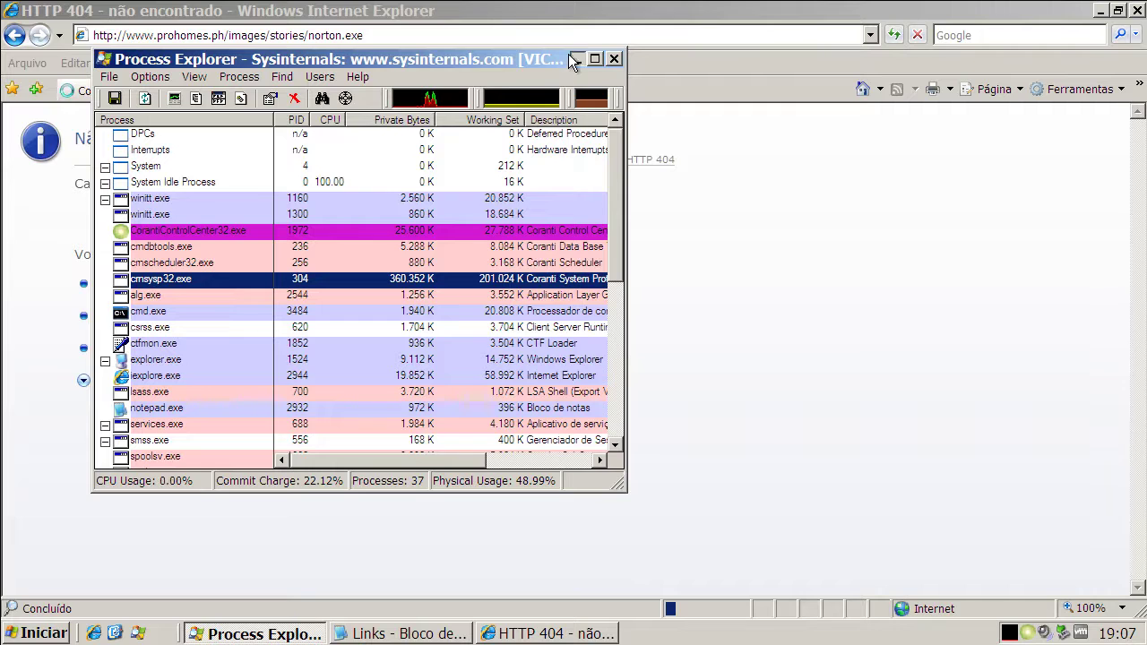
left_click(570, 56)
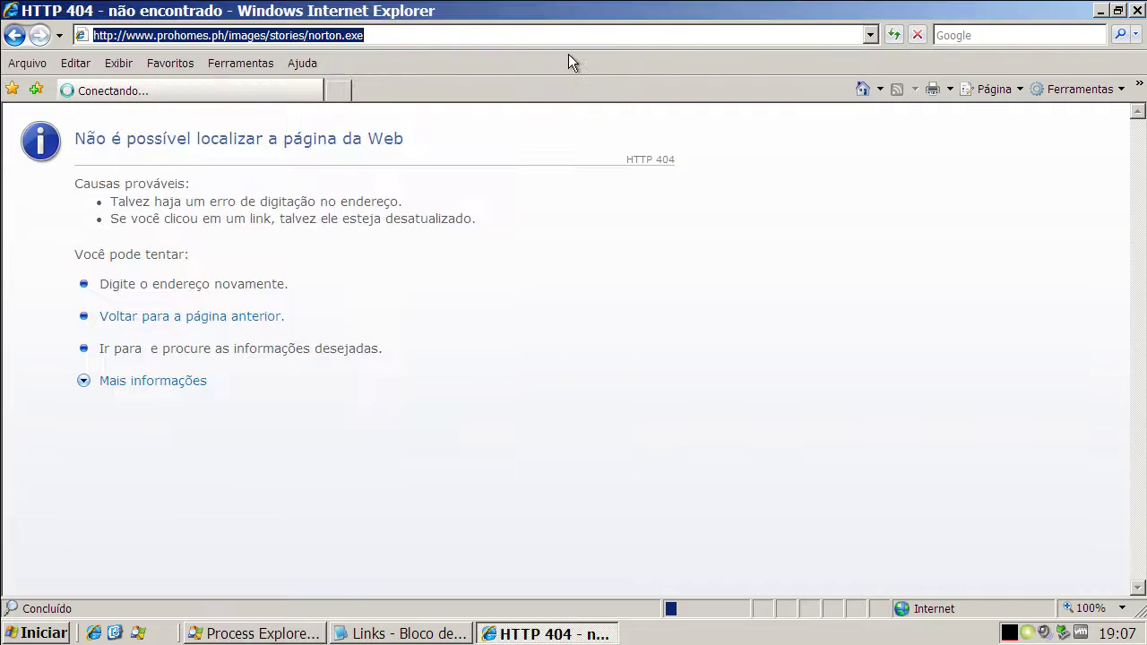
left_click(442, 635)
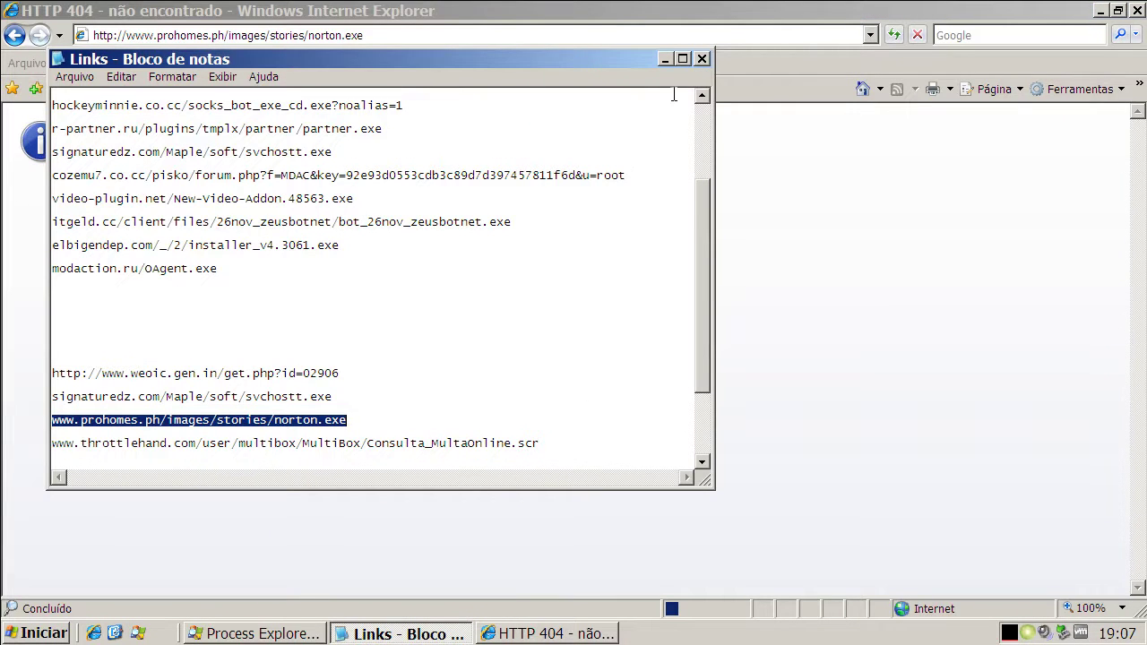
double_click(500, 443)
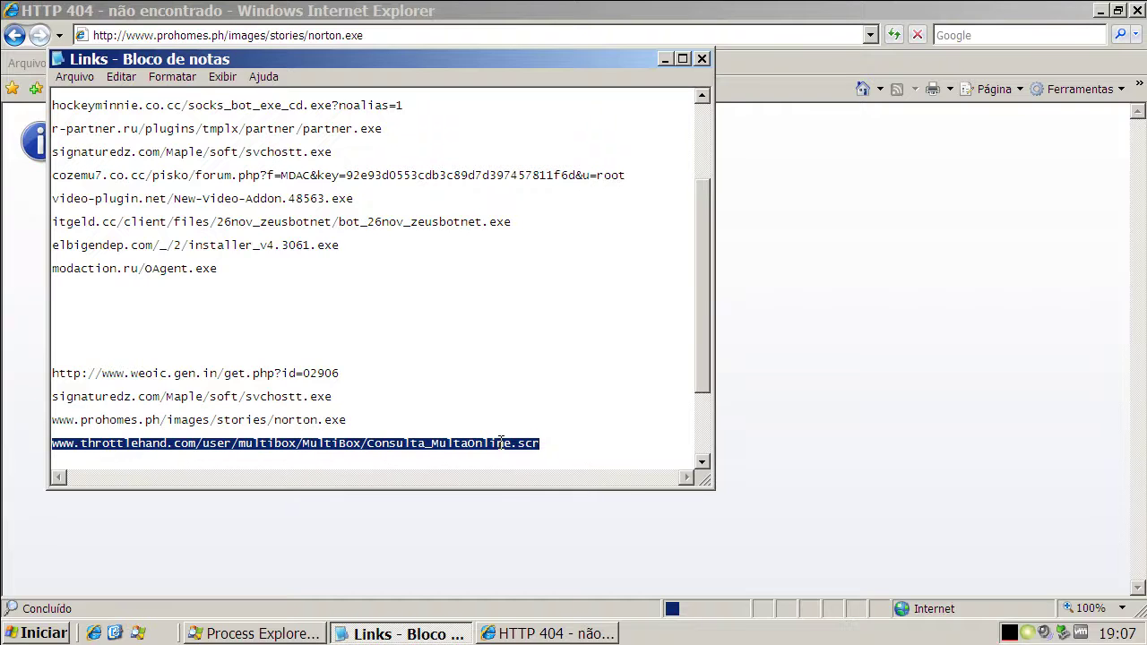
right_click(501, 443)
left_click(537, 499)
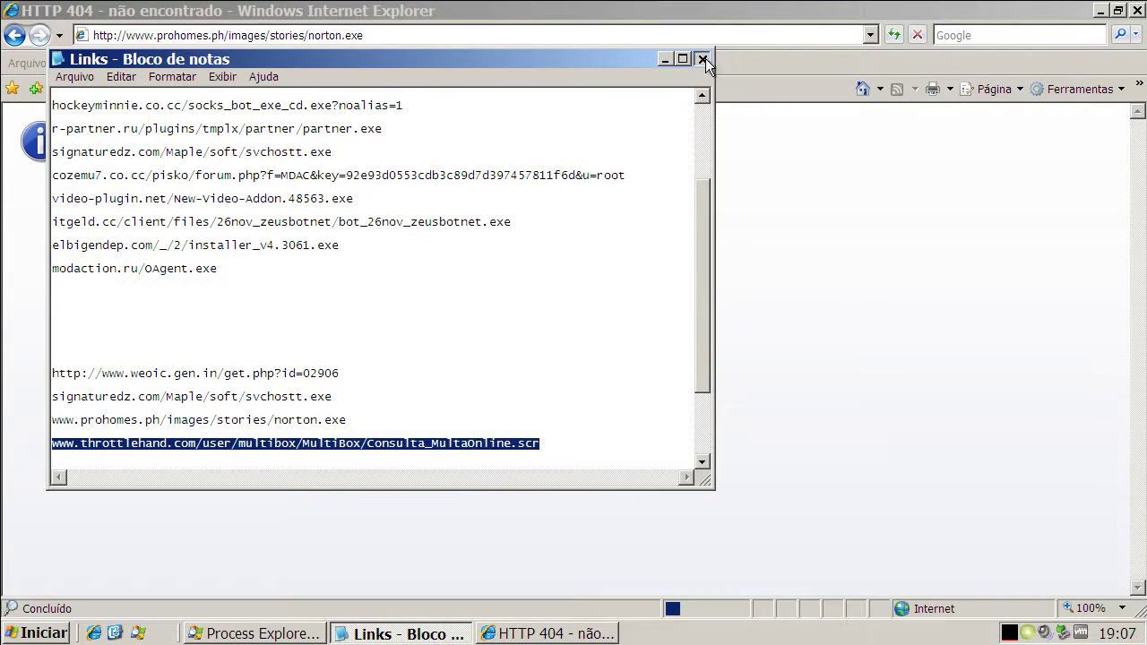
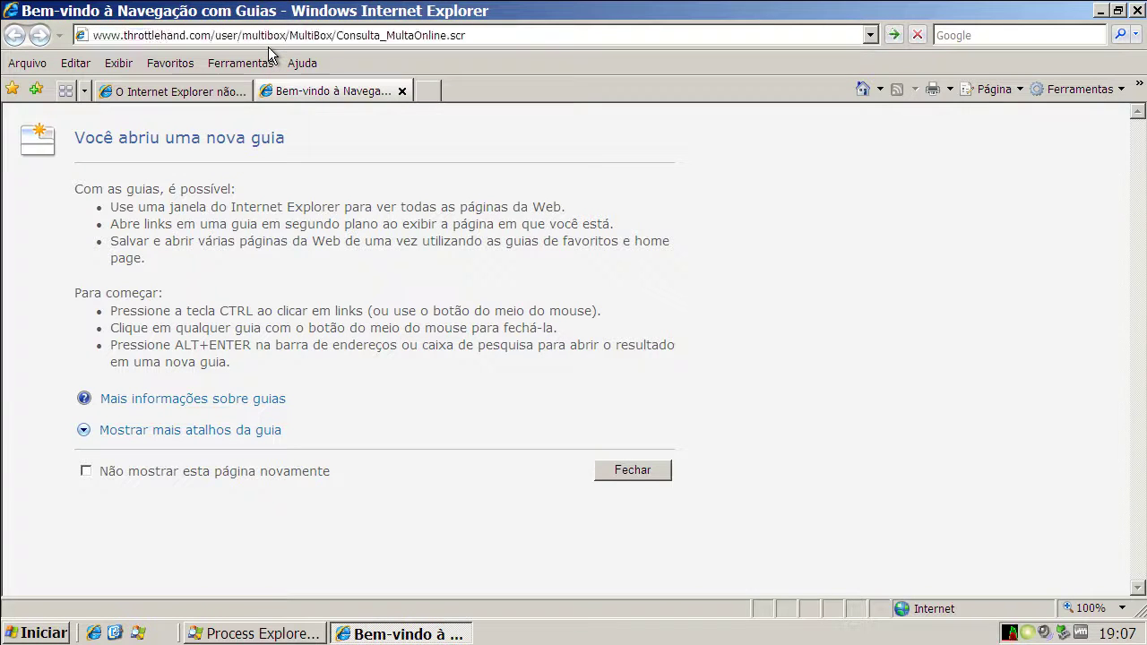
key("Return")
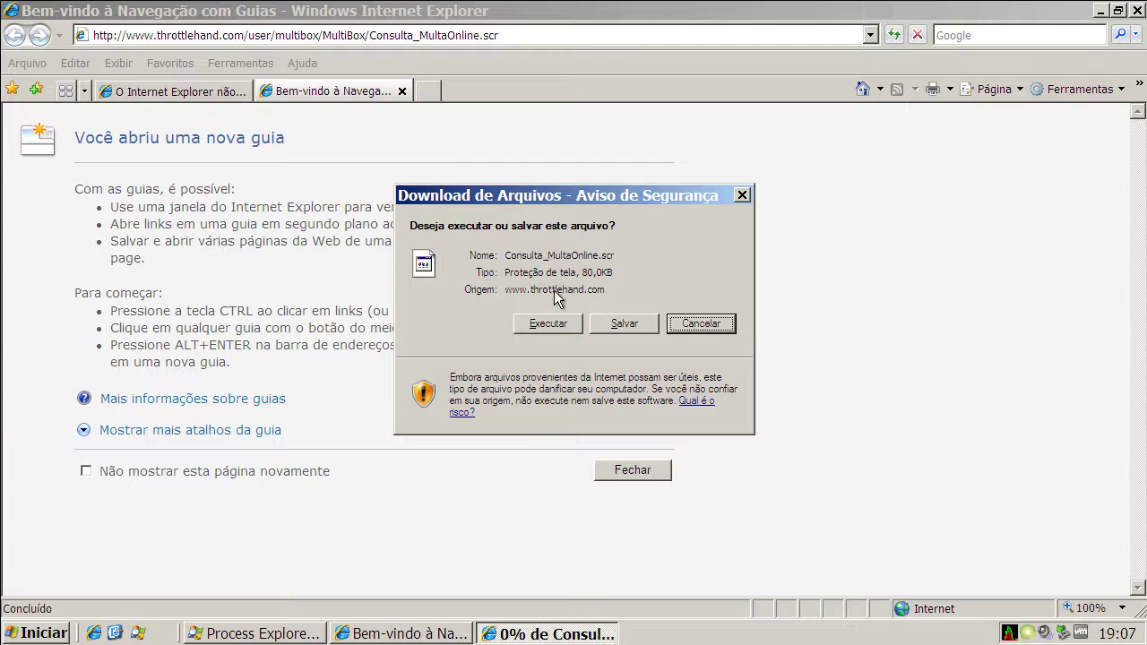
left_click(549, 324)
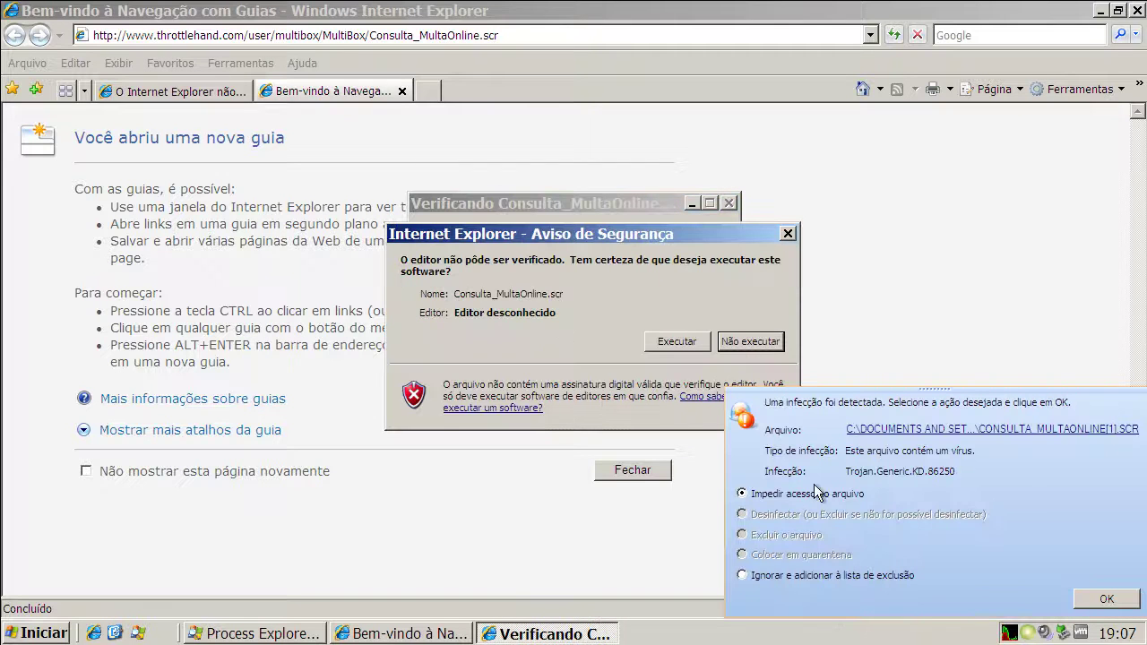
left_click(695, 343)
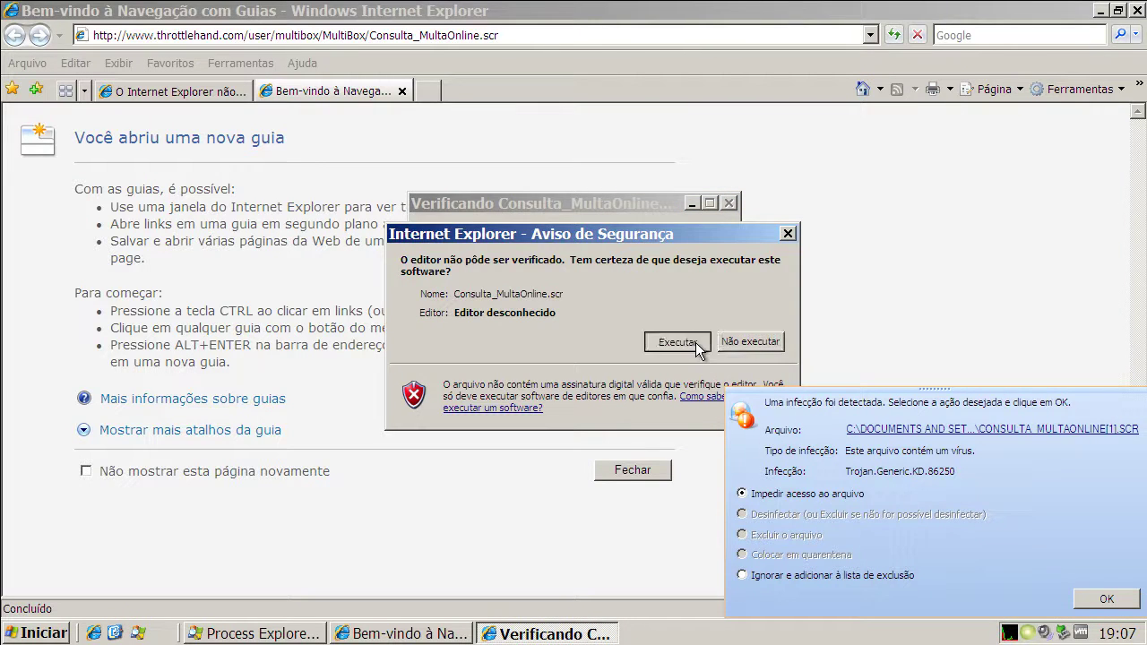
left_click(1103, 596)
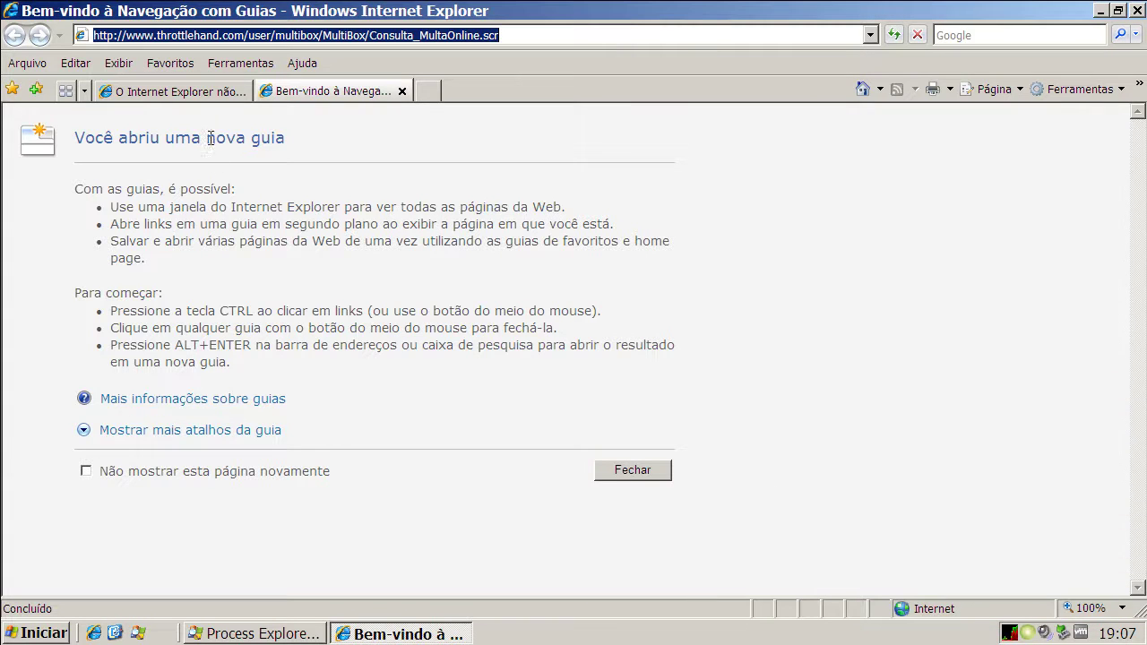
Close the extra browser tab, reload the prohomes.ph norton.exe link and run its download, confirming the infection alert with "Impedir acesso ao arquivo".
left_click(401, 91)
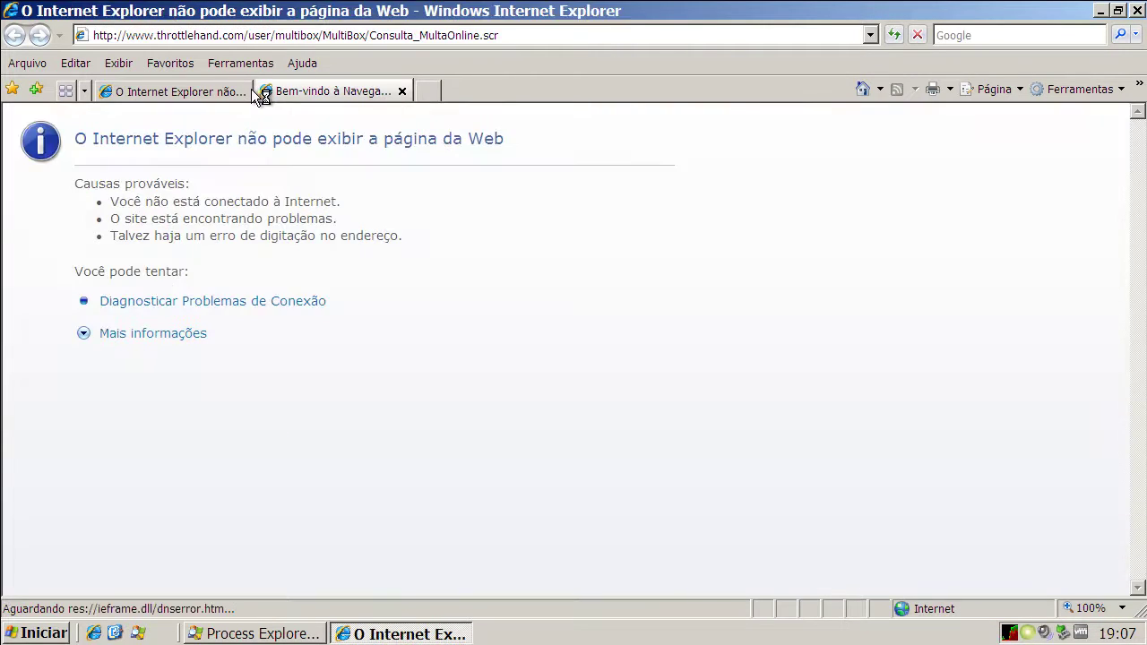
left_click(281, 35)
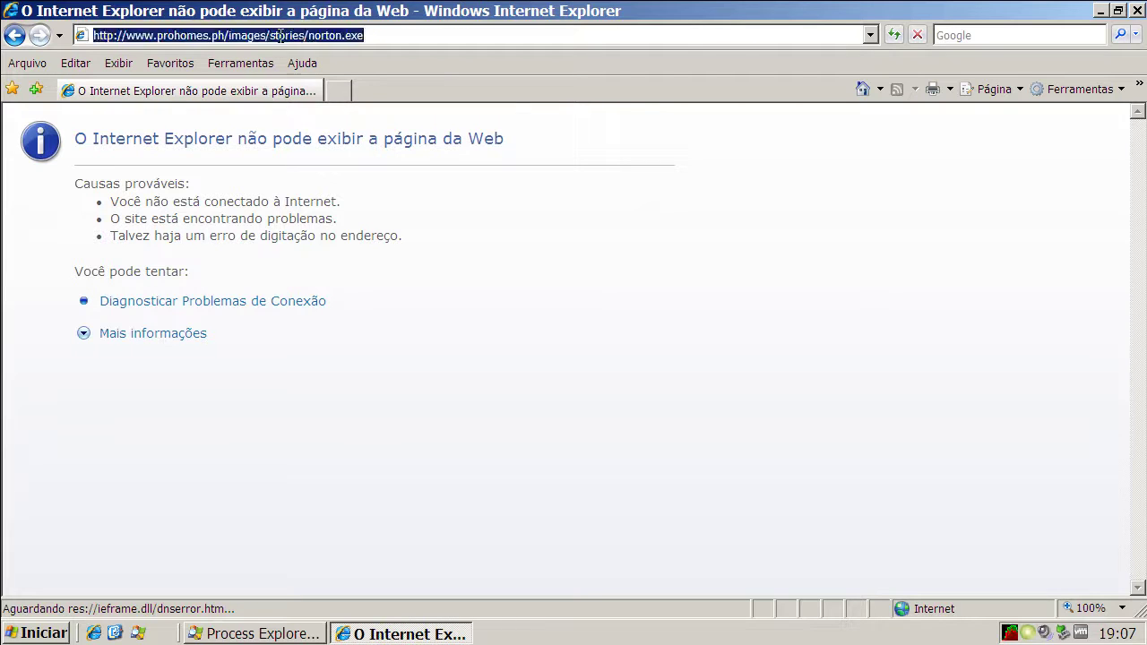
key("Return")
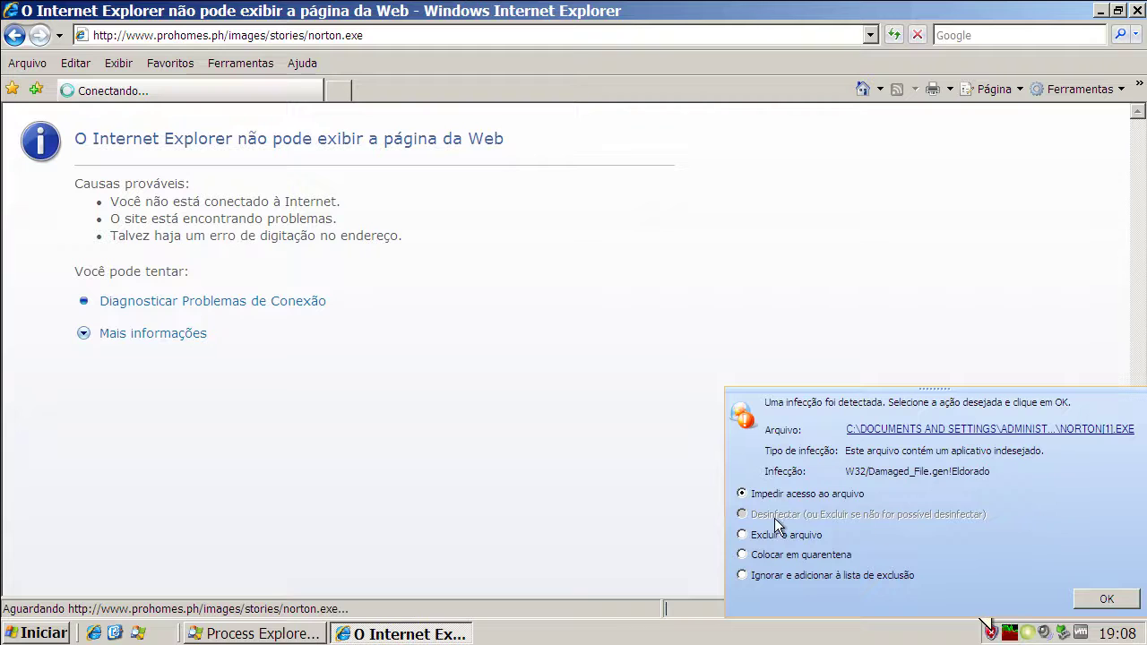
left_click(1105, 599)
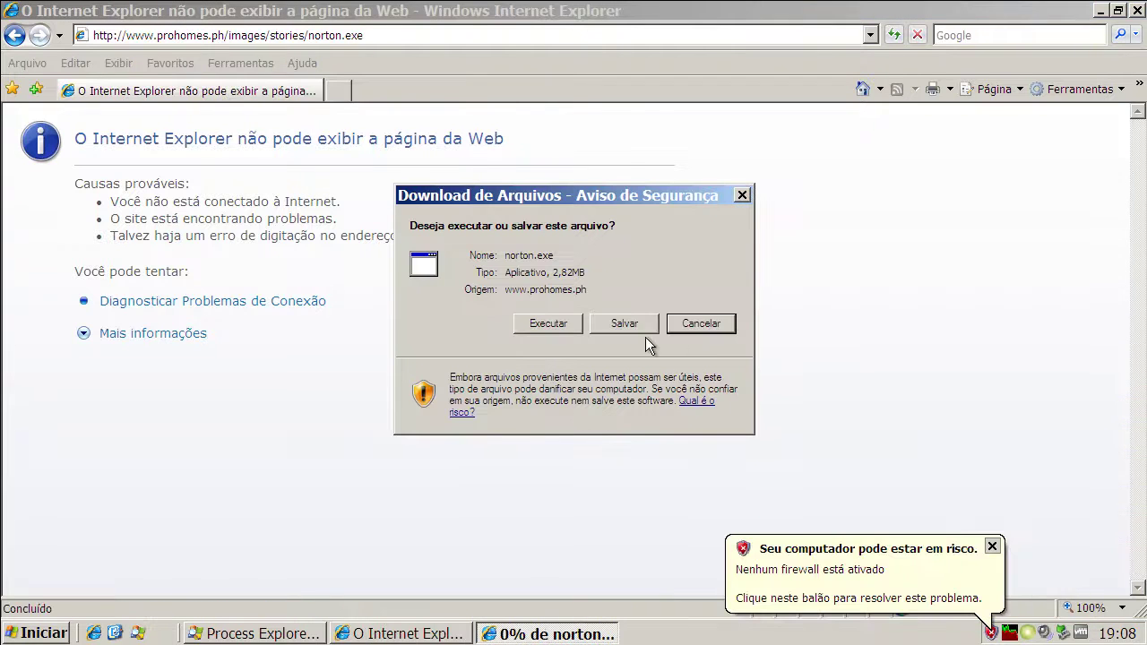
left_click(514, 323)
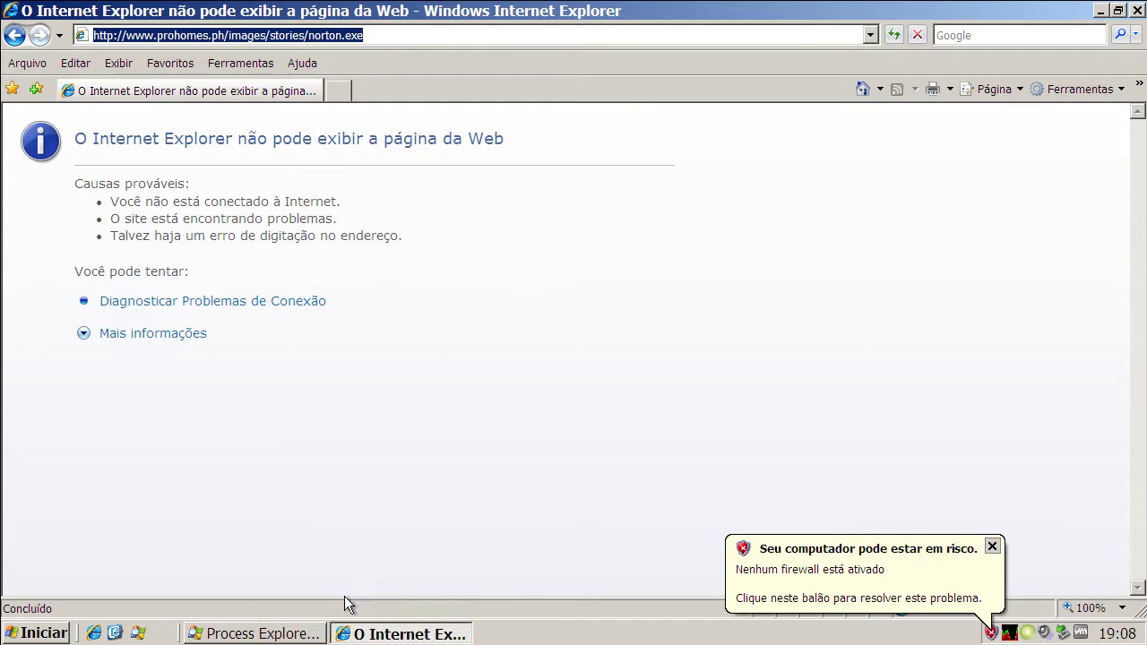
Check the running processes in Process Explorer, and close Internet Explorer and the firewall warning.
left_click(294, 636)
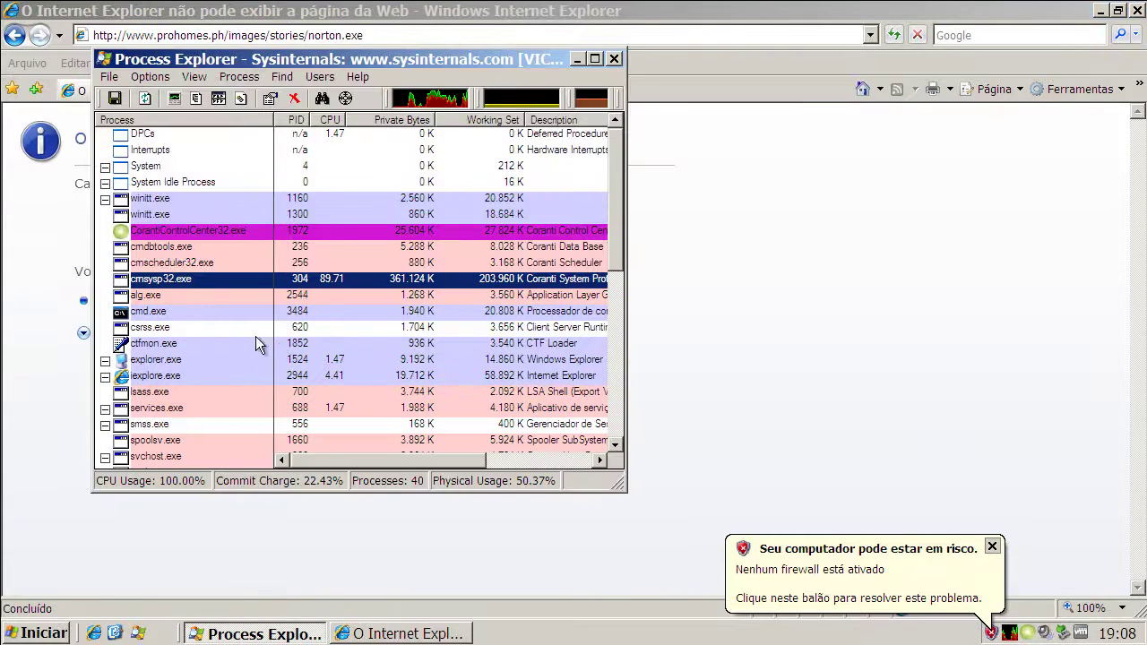
left_click(578, 58)
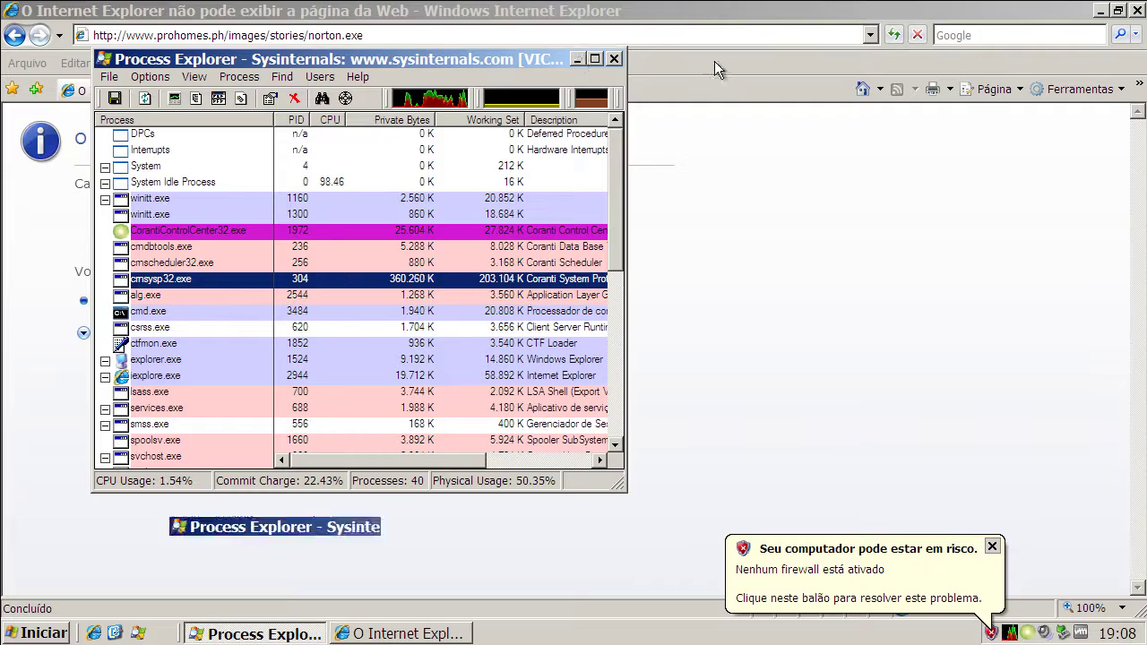
left_click(1138, 11)
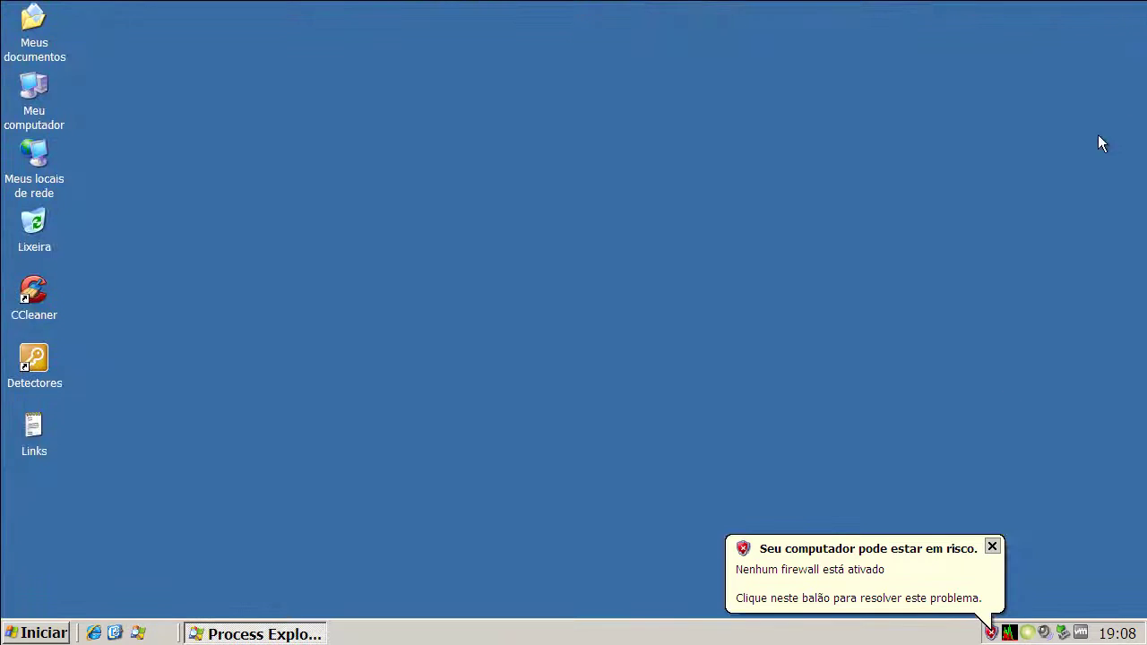
left_click(991, 547)
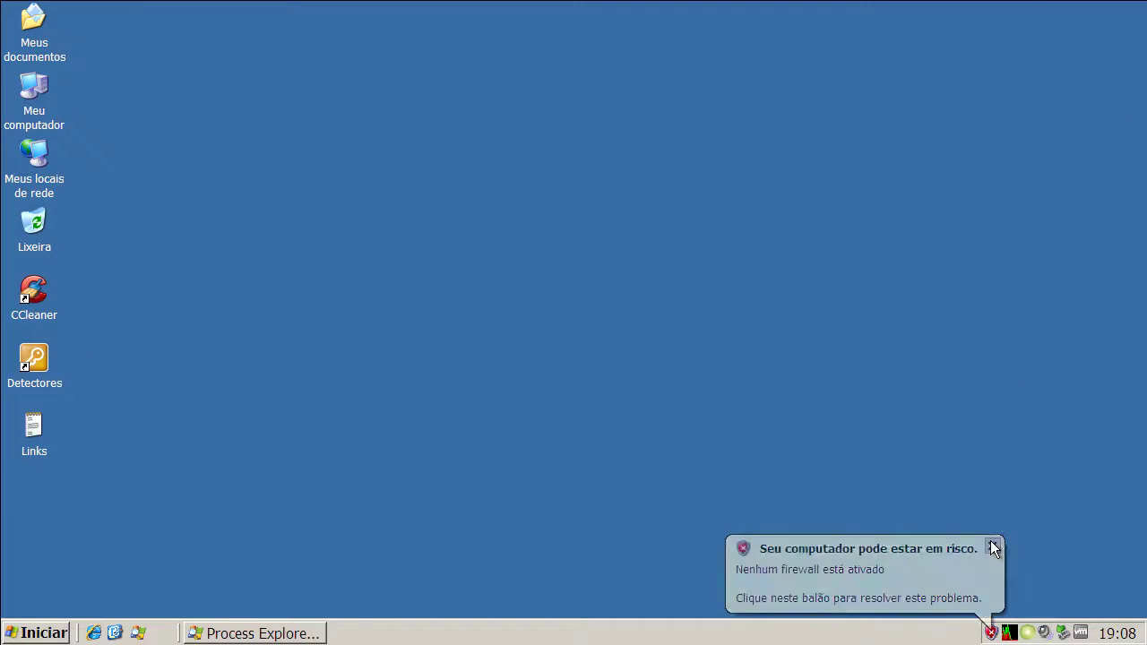
Open Coranti 2010 and start a full system scan with "Verificar meu computador agora".
right_click(1028, 633)
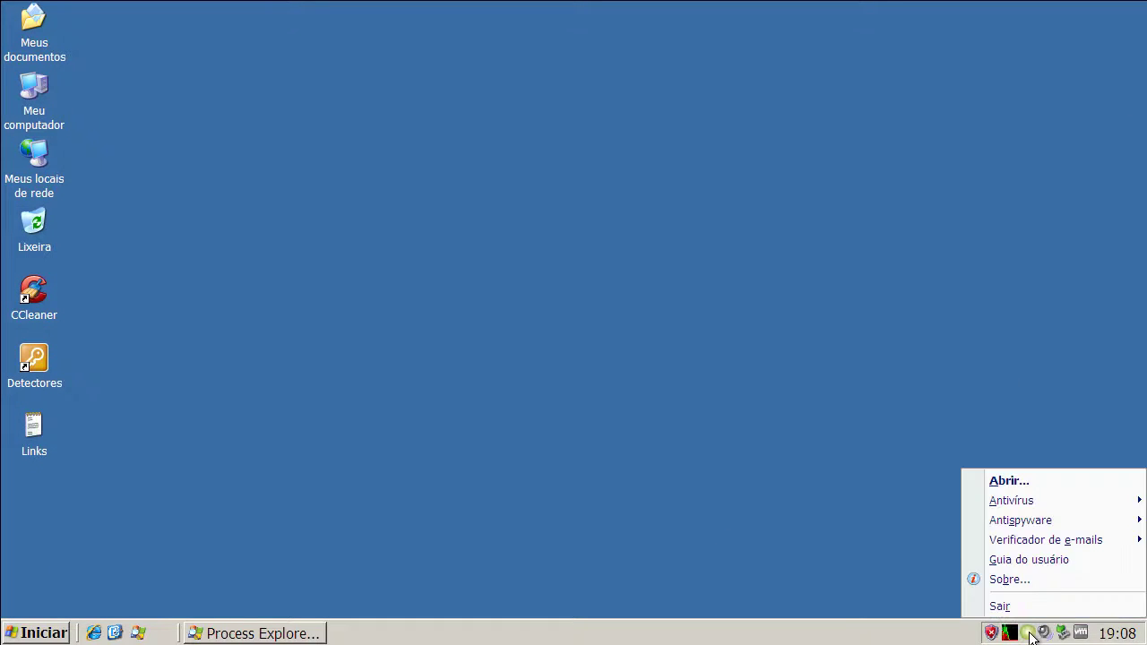
left_click(1023, 481)
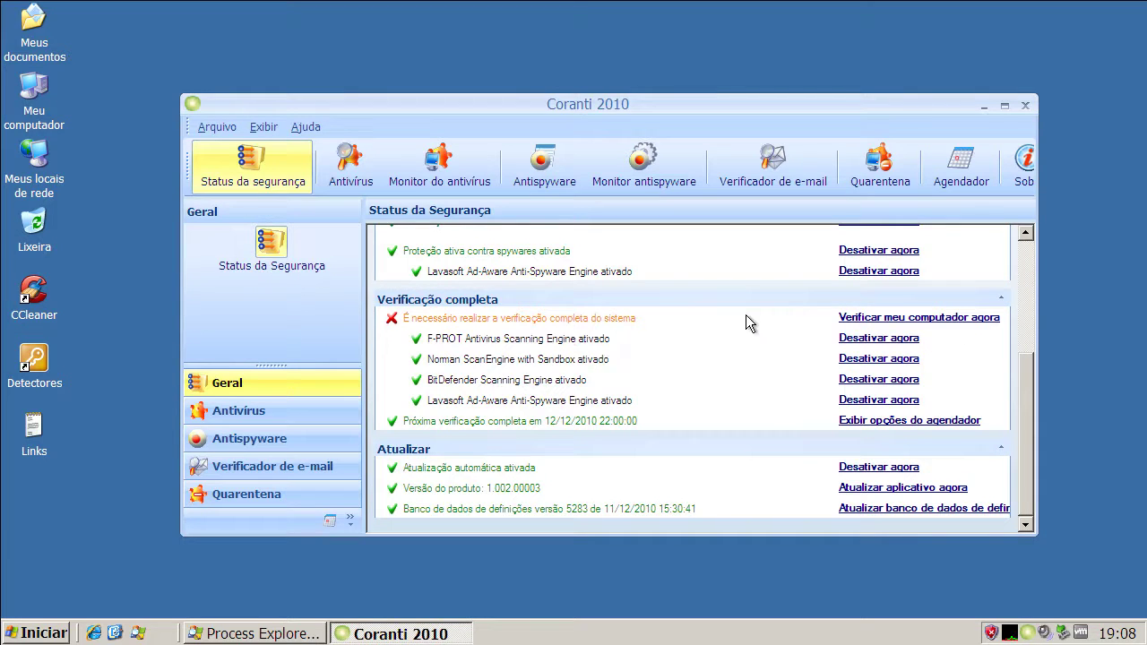
left_click(846, 319)
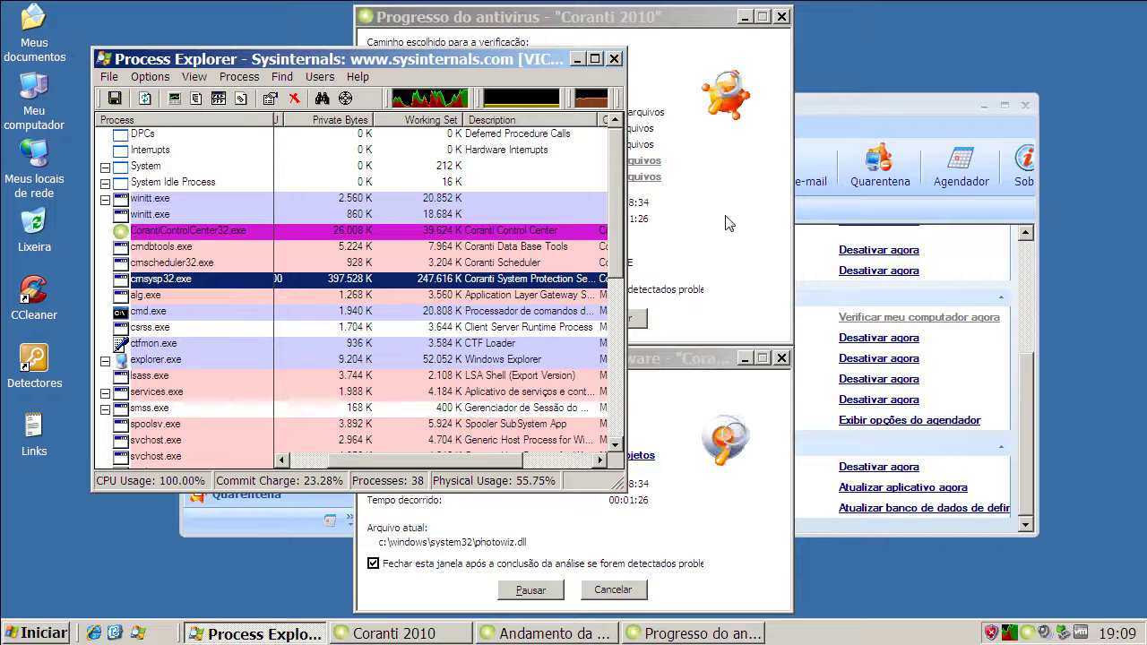
Examine the memory use of the Coranti processes in Process Explorer while the scans are running.
left_click(445, 263)
left_click(446, 246)
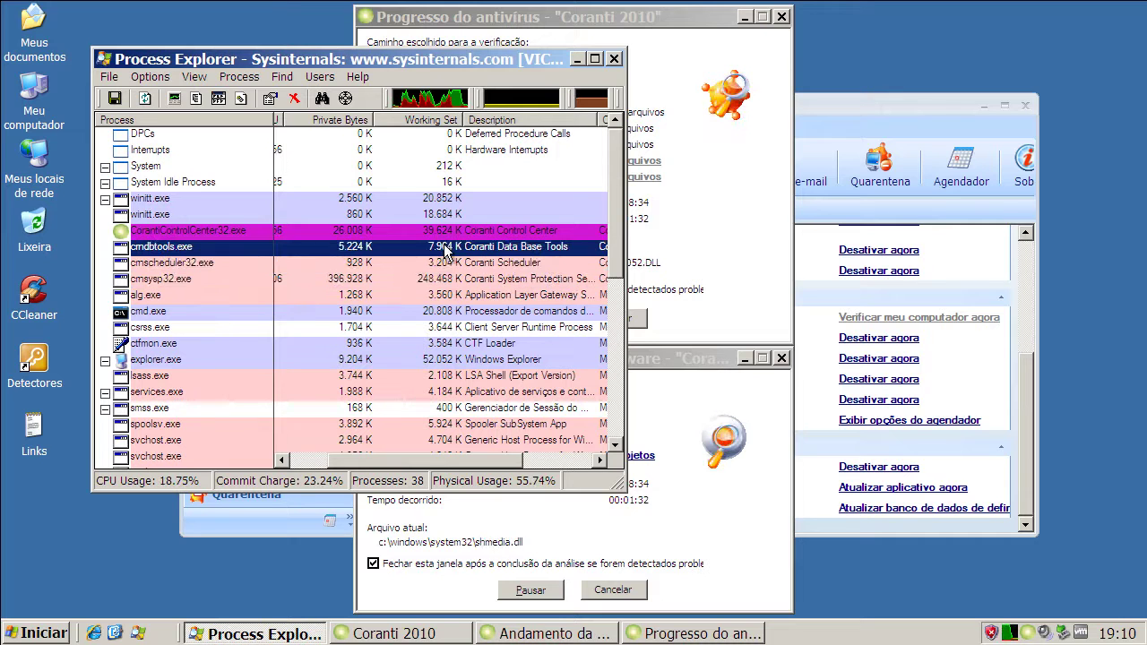
left_click(446, 231)
left_click(445, 246)
left_click(447, 262)
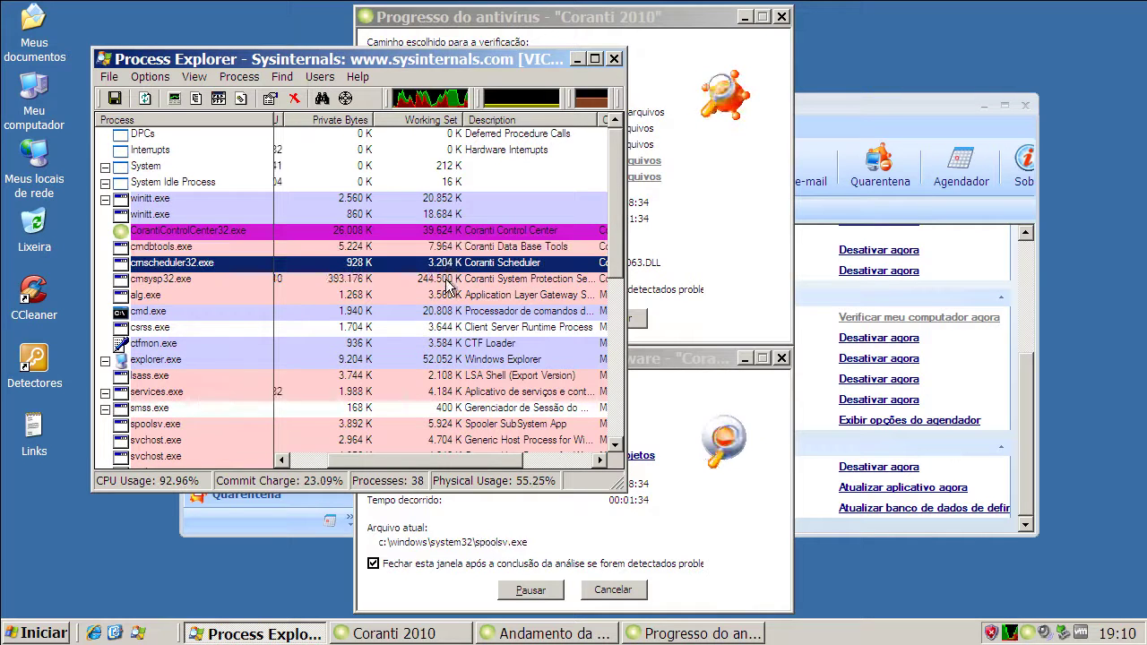
left_click(447, 278)
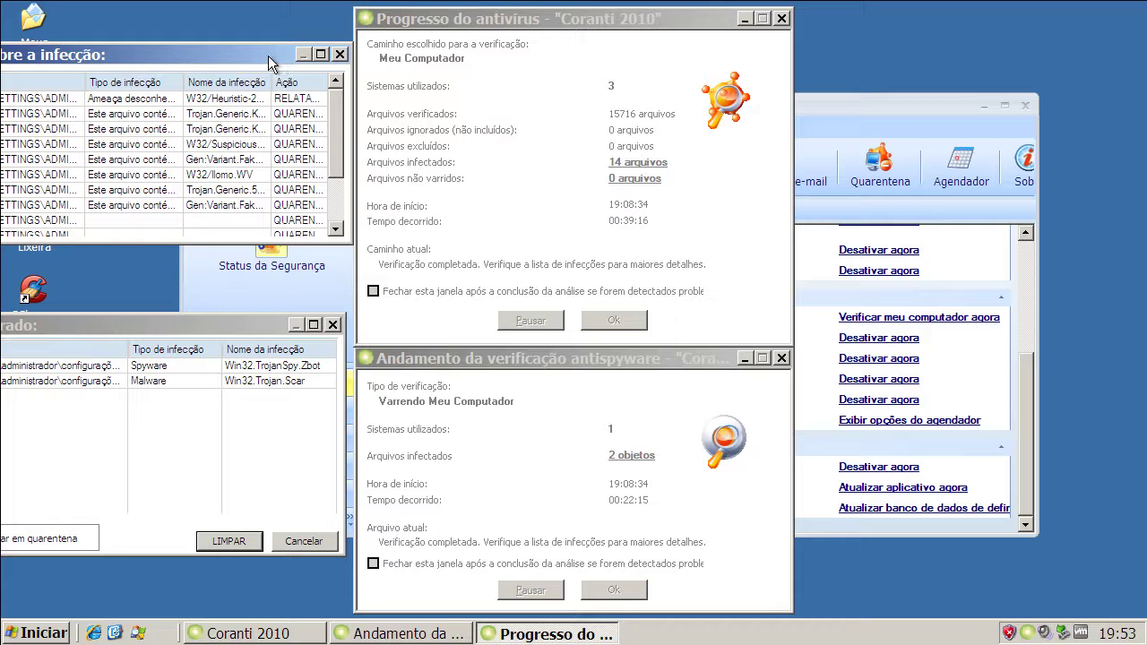
Bring the antivirus infection and spyware result windows fully into view and examine the actions taken on the infected files.
left_click_drag(272, 65, 713, 48)
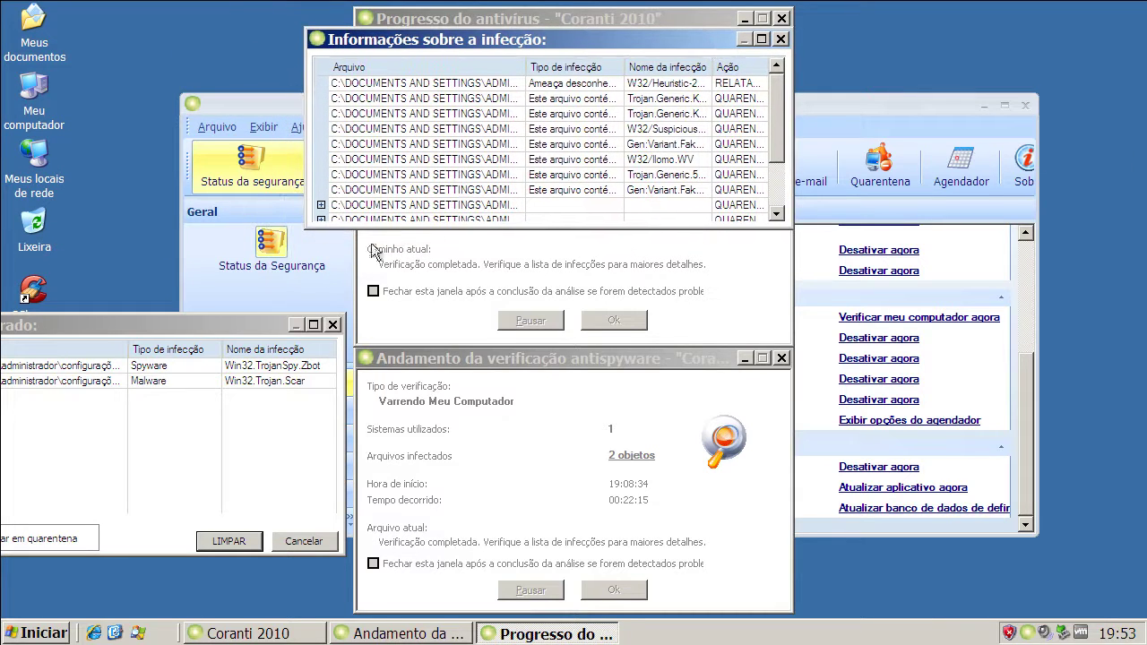
left_click_drag(239, 326, 715, 363)
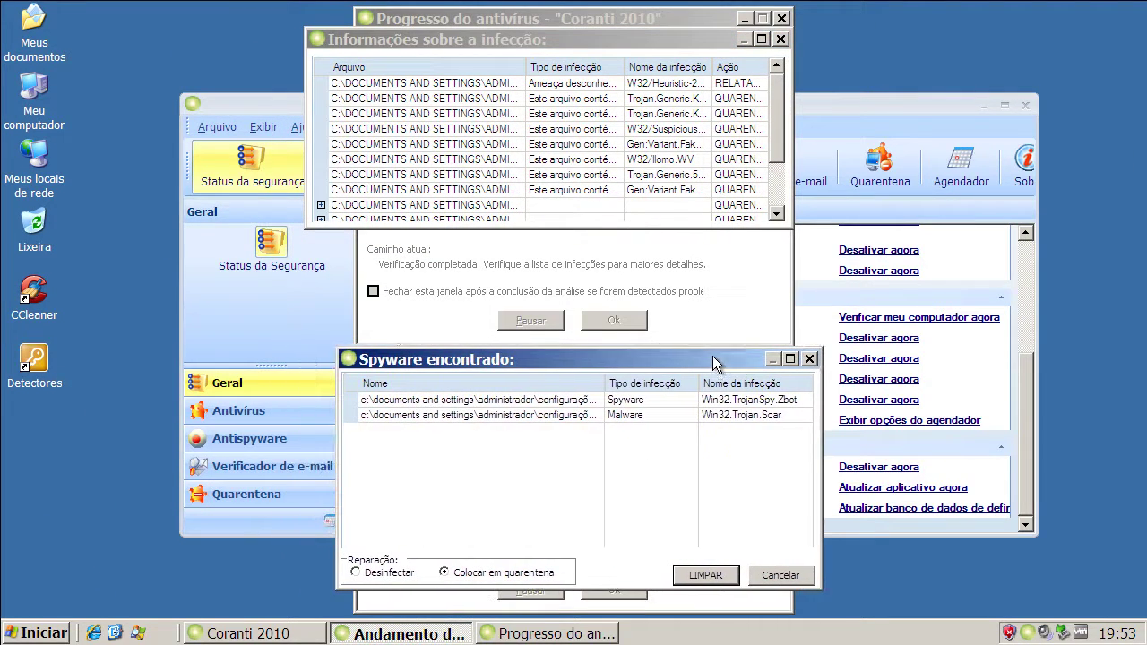
left_click(725, 87)
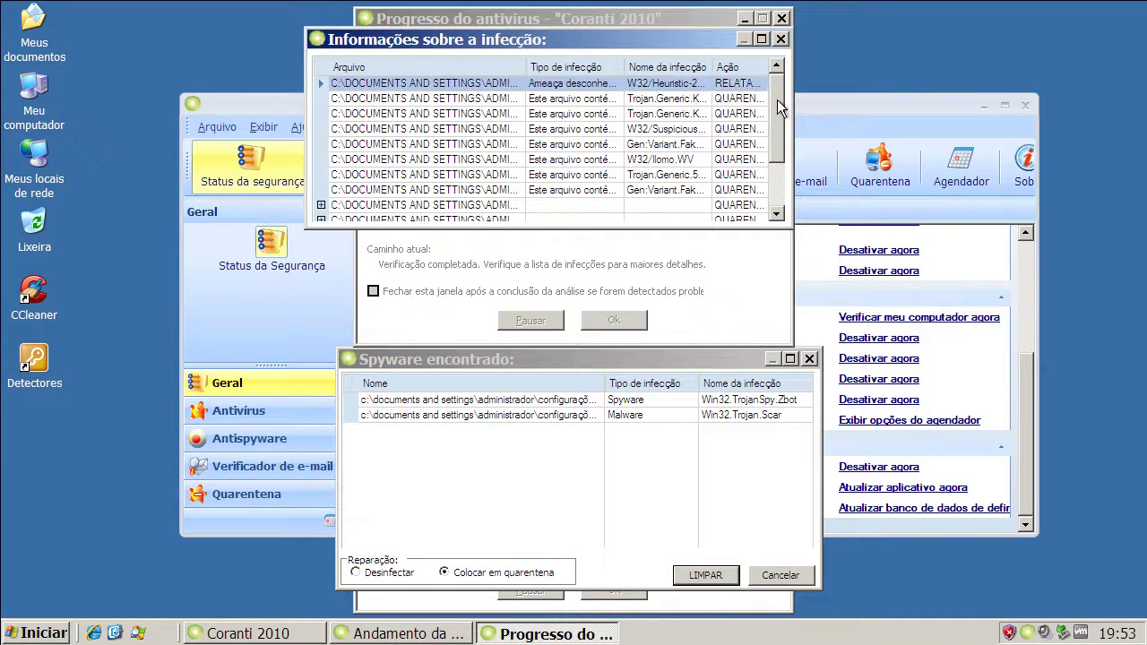
left_click_drag(778, 113, 781, 157)
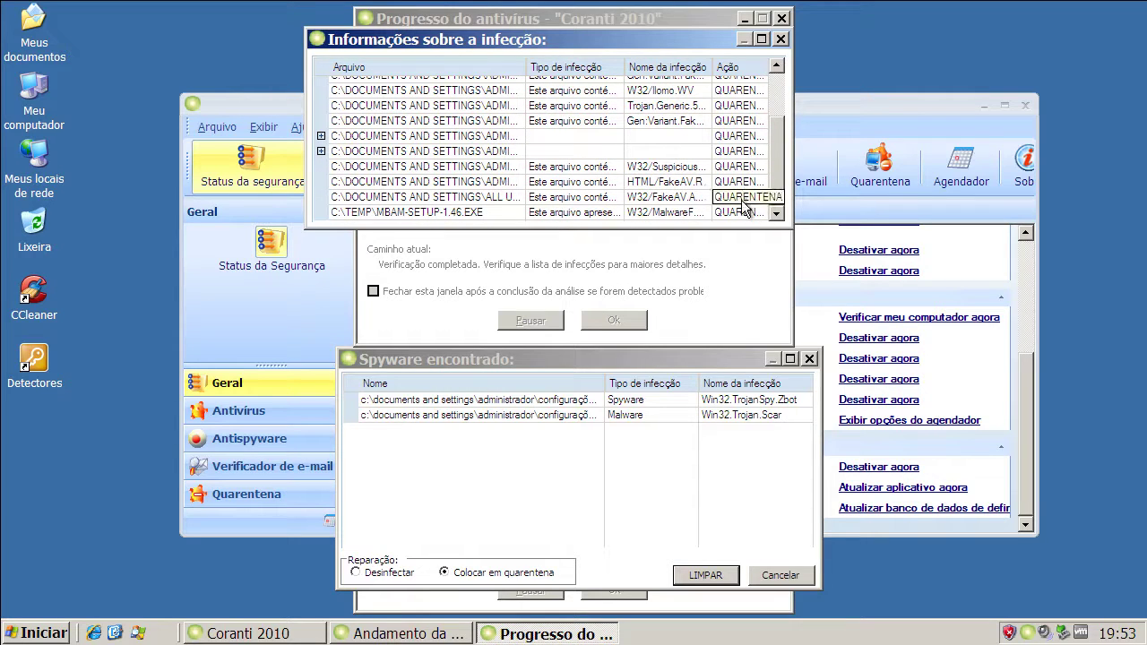
Close the antivirus infection details and quarantine the Win32.TrojanSpy.Zbot and Win32.Trojan.Scar detections from the antispyware scan.
left_click(787, 42)
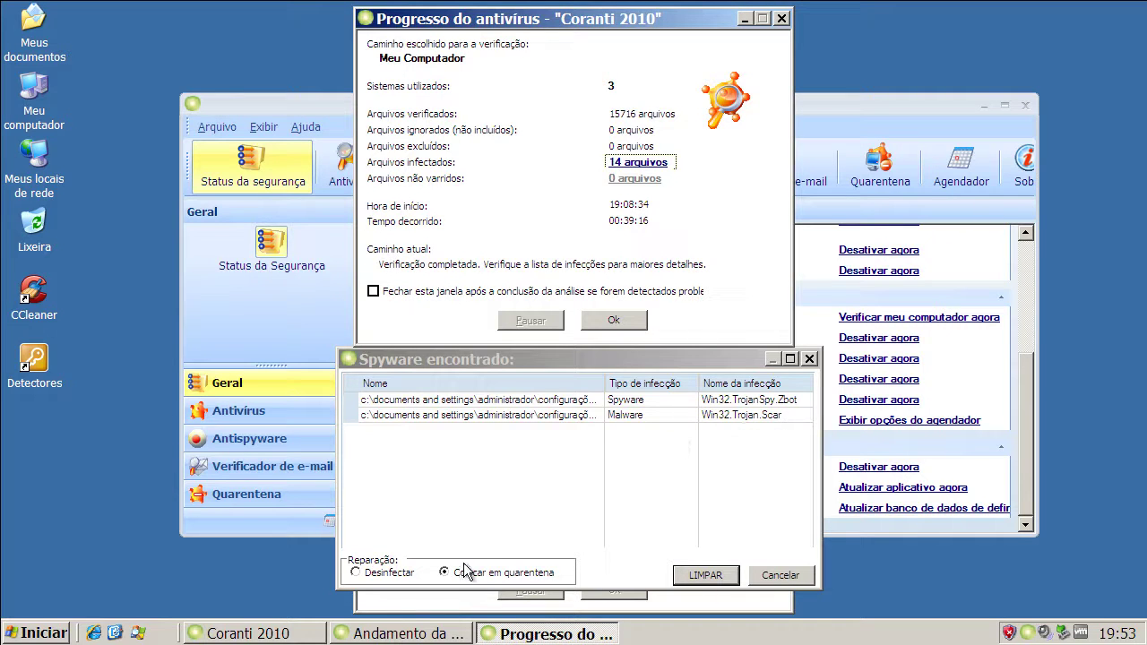
left_click(635, 403)
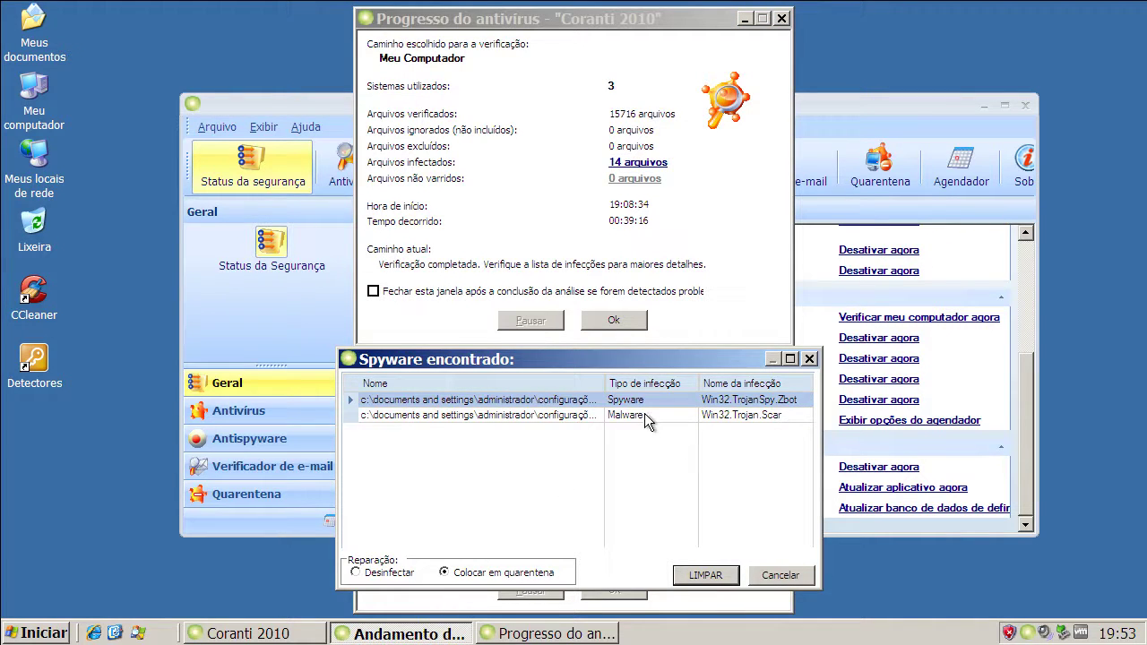
left_click(683, 418)
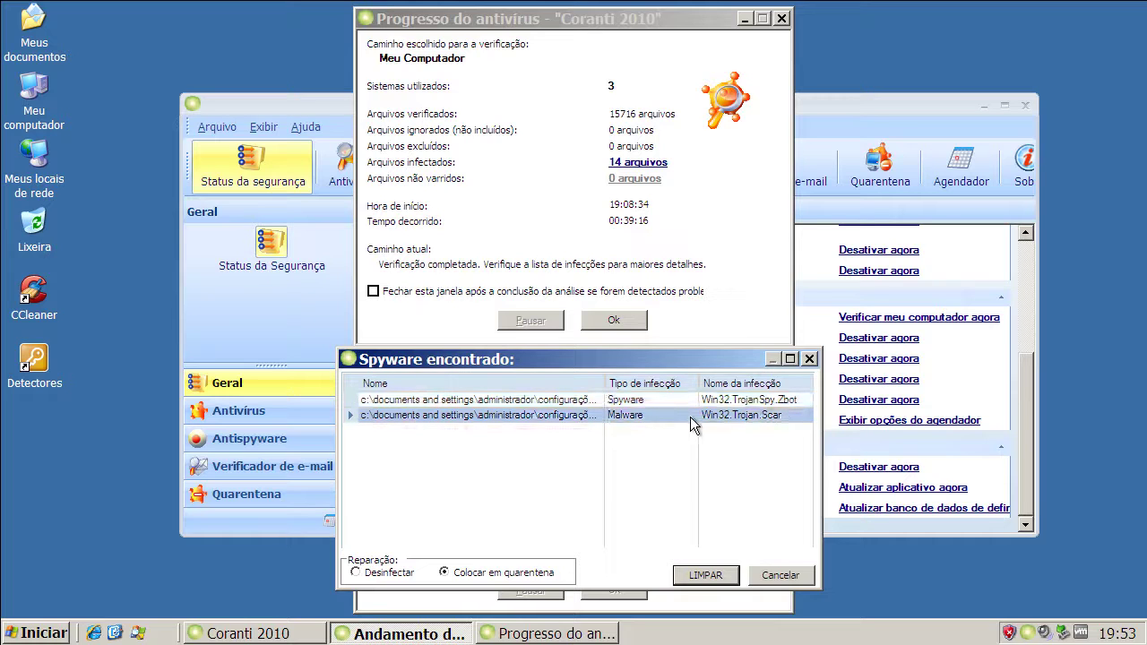
left_click(718, 576)
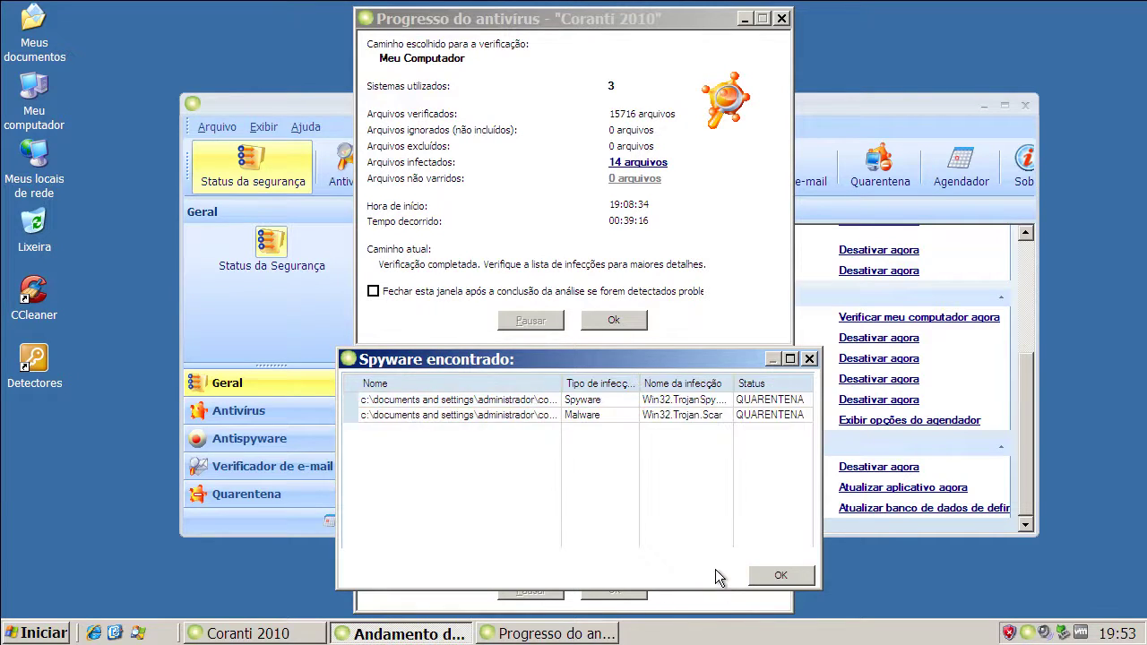
left_click(776, 577)
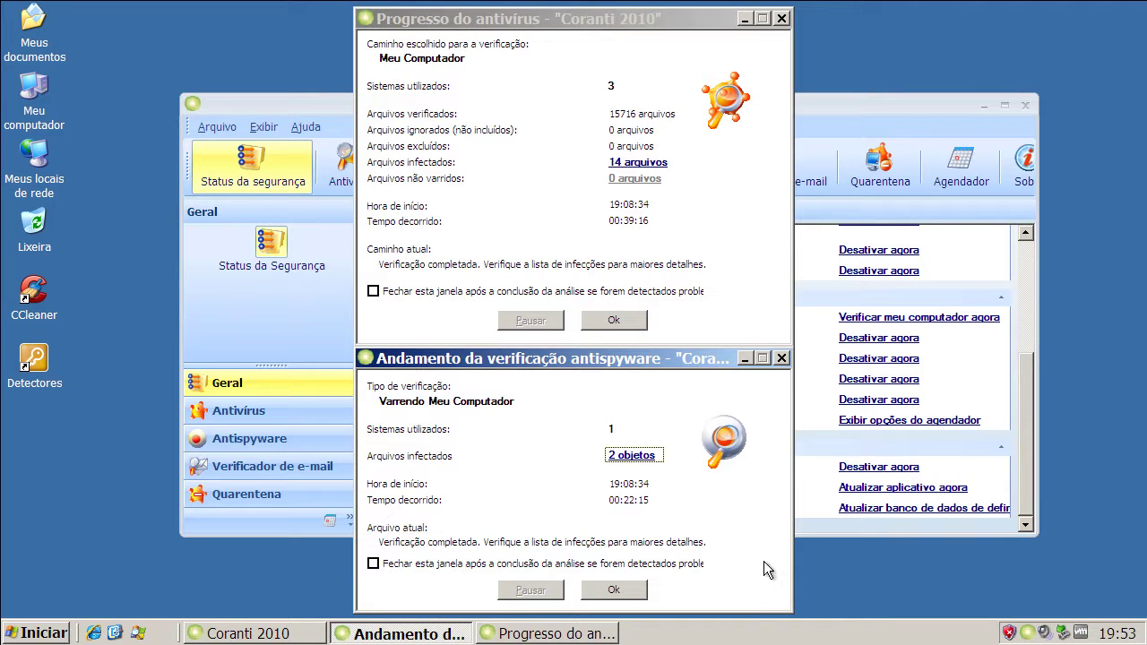
Close both scan progress windows and Coranti 2010, and restart the computer.
left_click(782, 359)
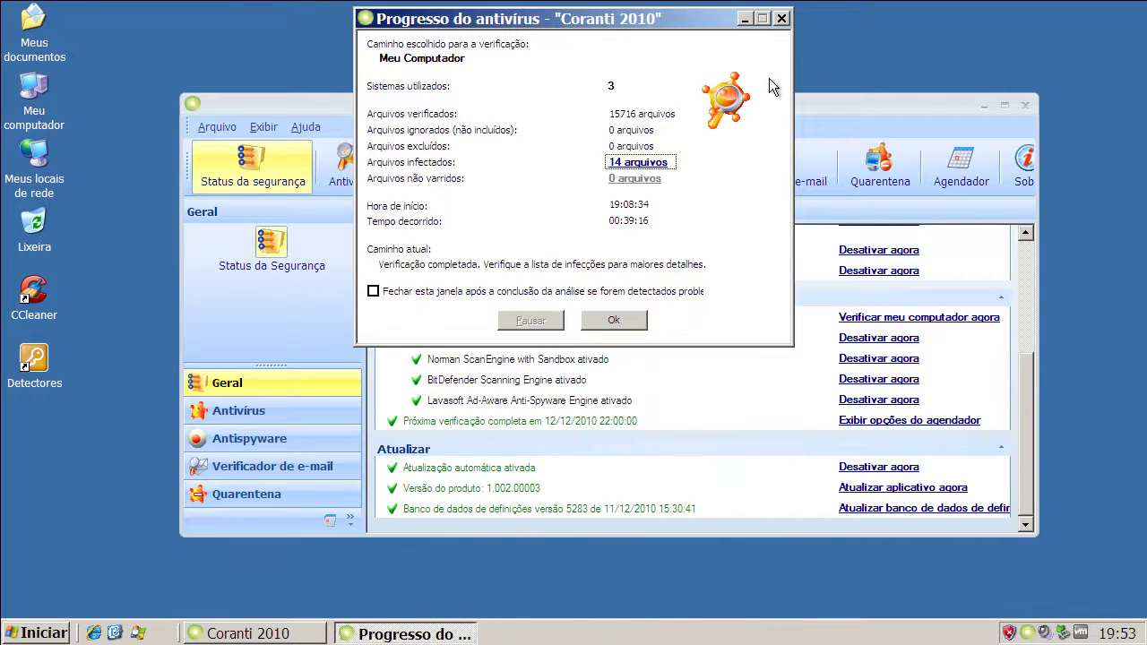
left_click(782, 19)
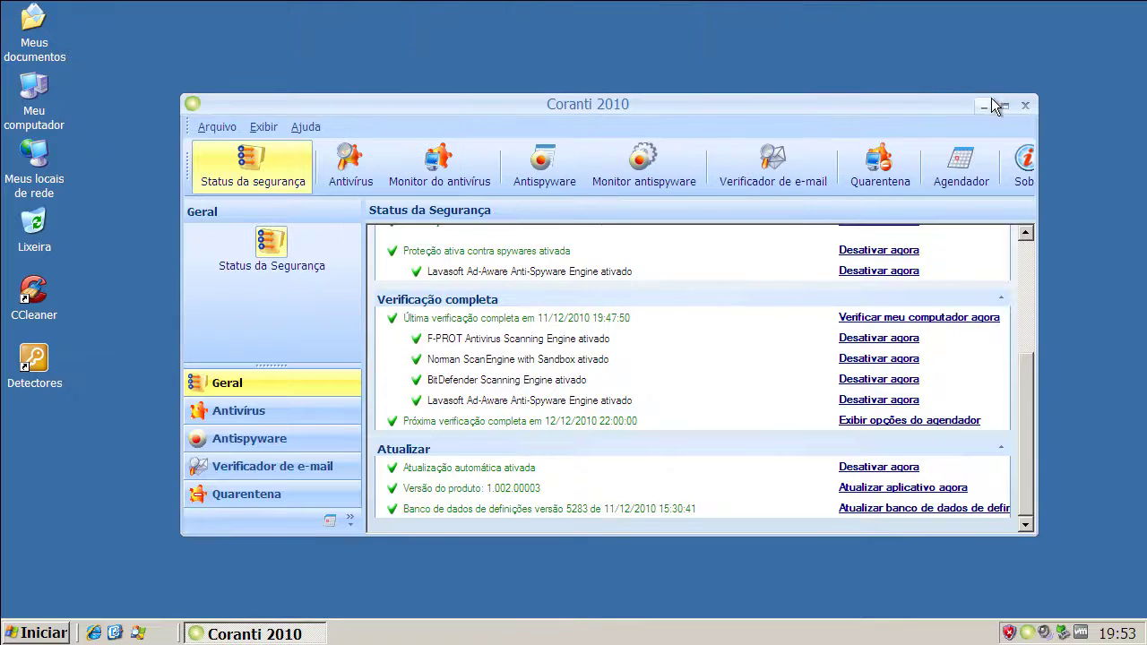
left_click(1026, 106)
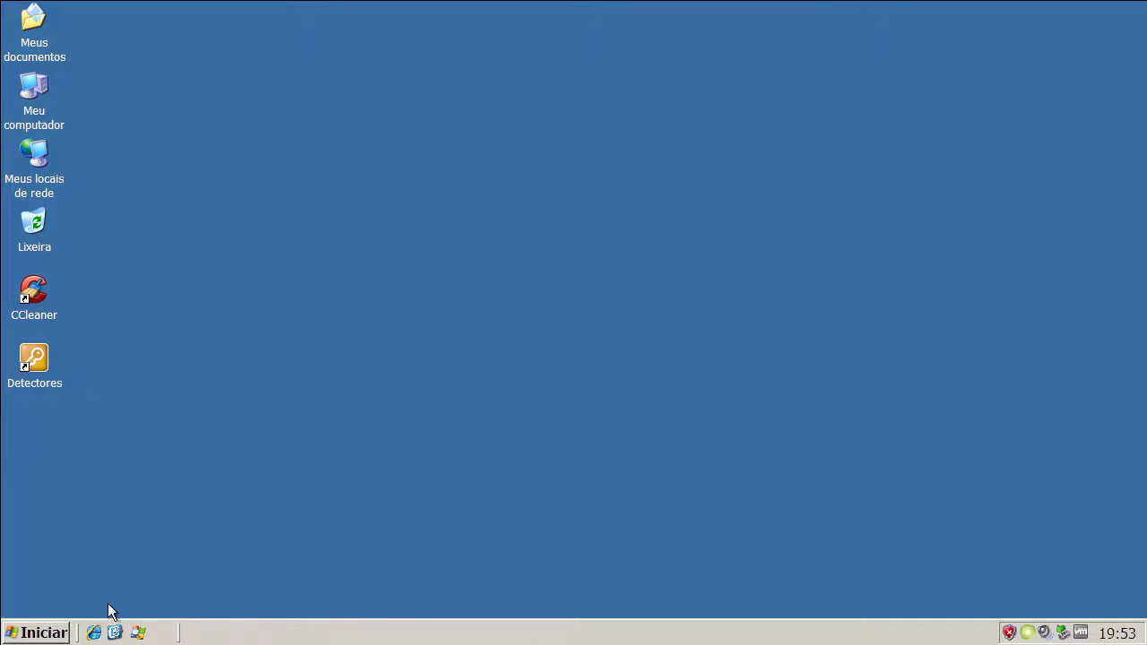
left_click(51, 635)
left_click(123, 607)
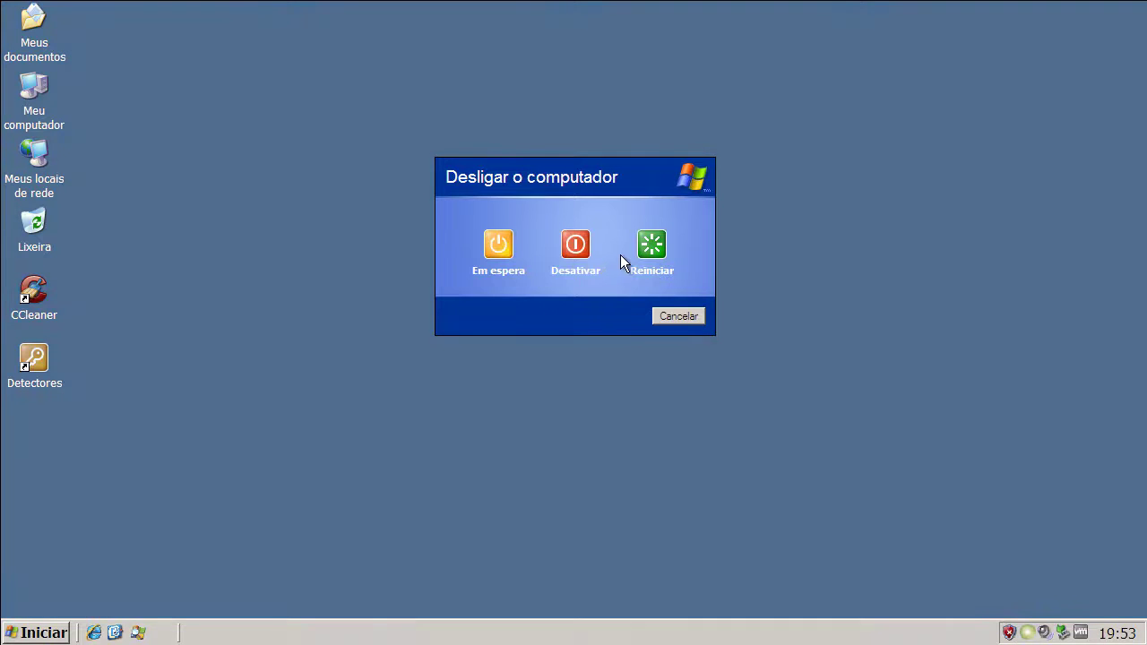
left_click(642, 250)
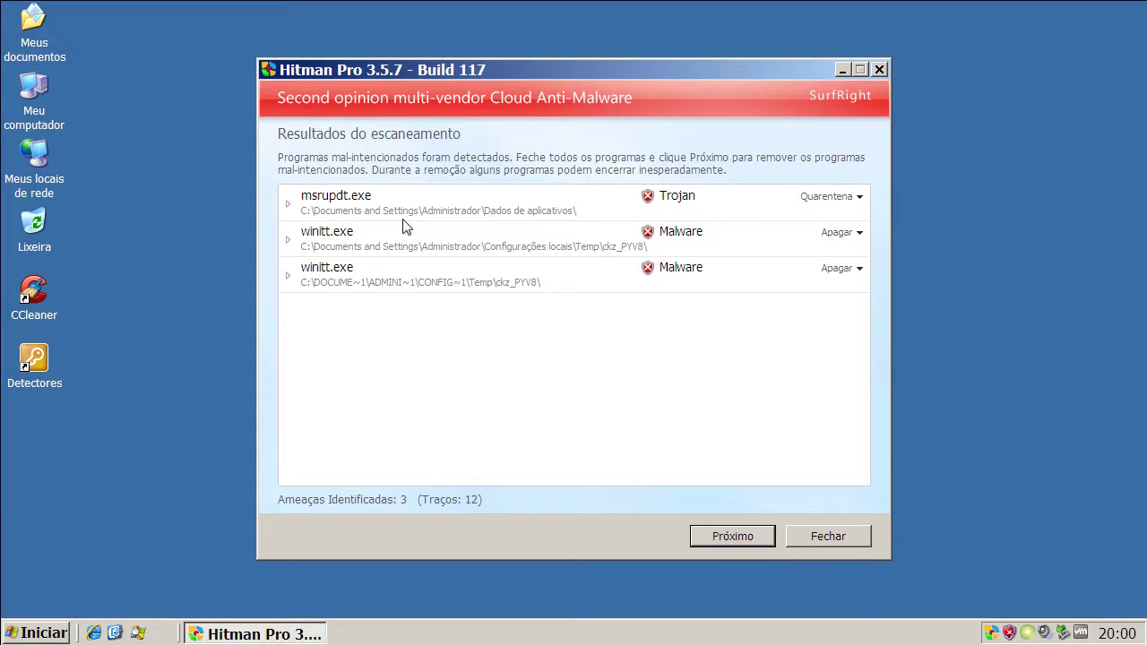
Examine the engine detections for msrupdt.exe and both winitt.exe entries in the Hitman Pro scan results.
left_click(287, 204)
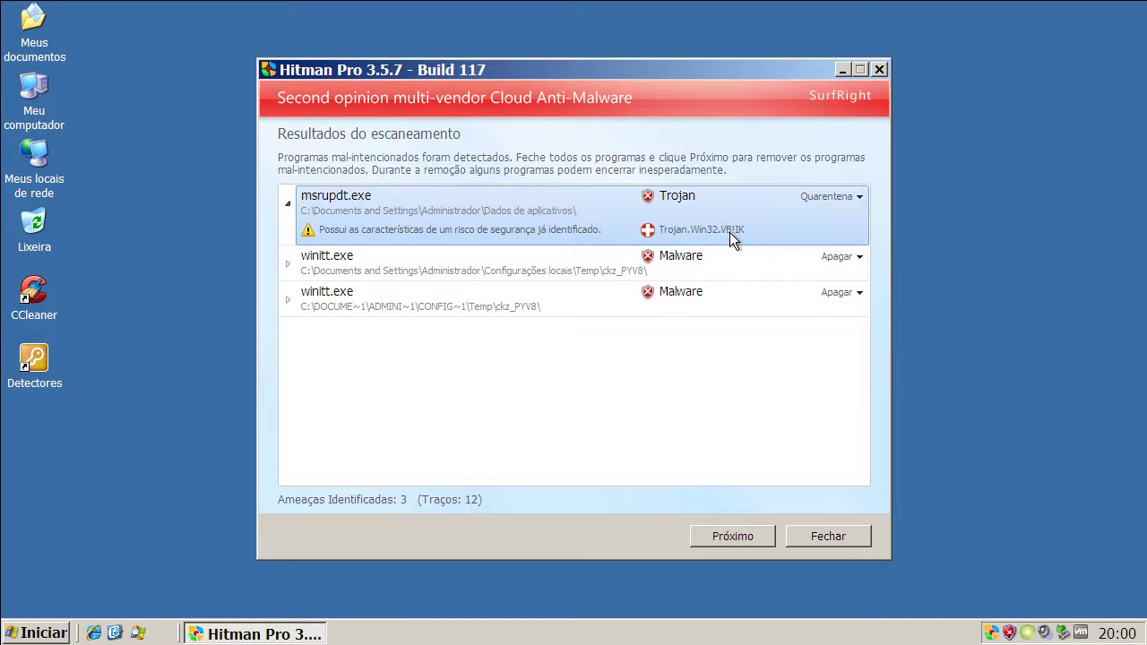
left_click(288, 204)
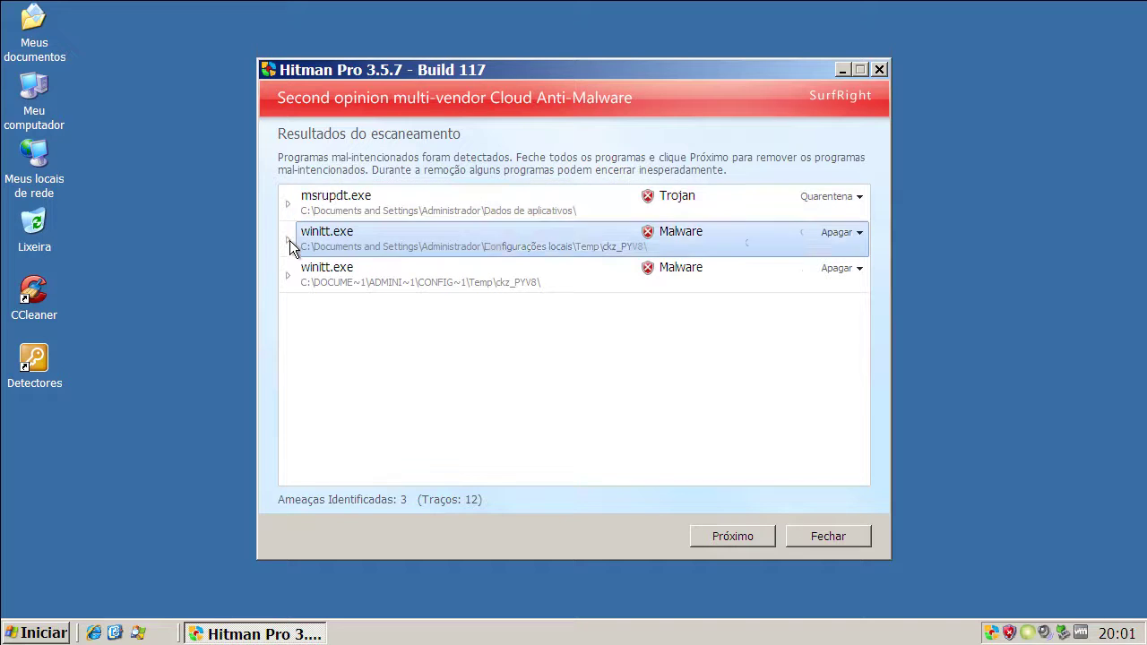
left_click(288, 240)
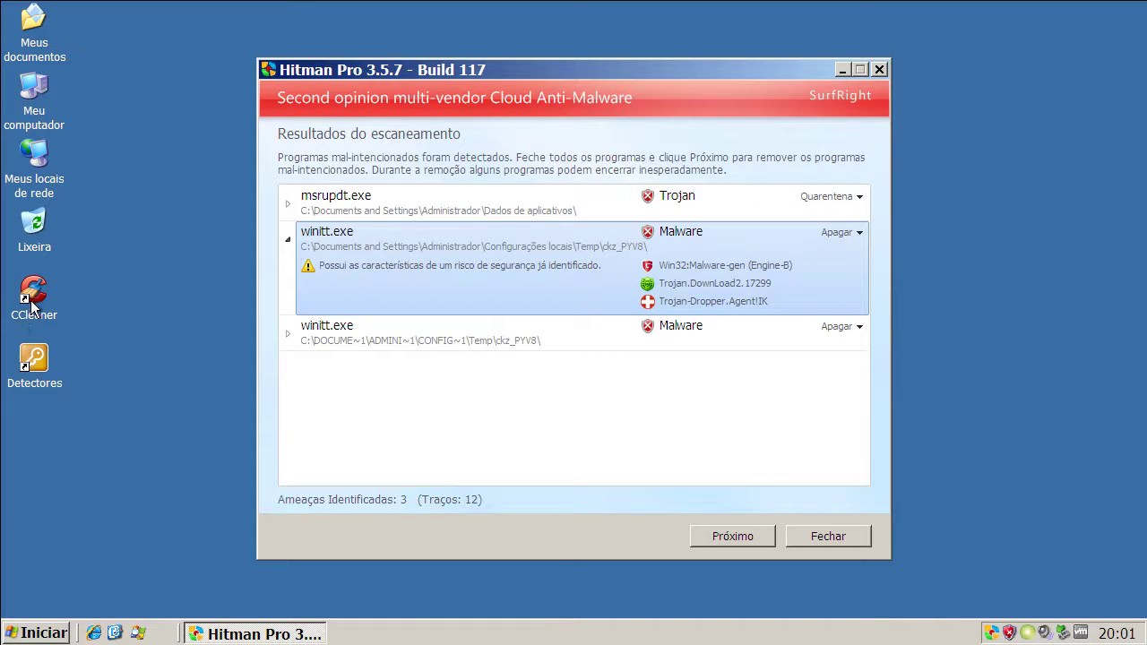
left_click(289, 240)
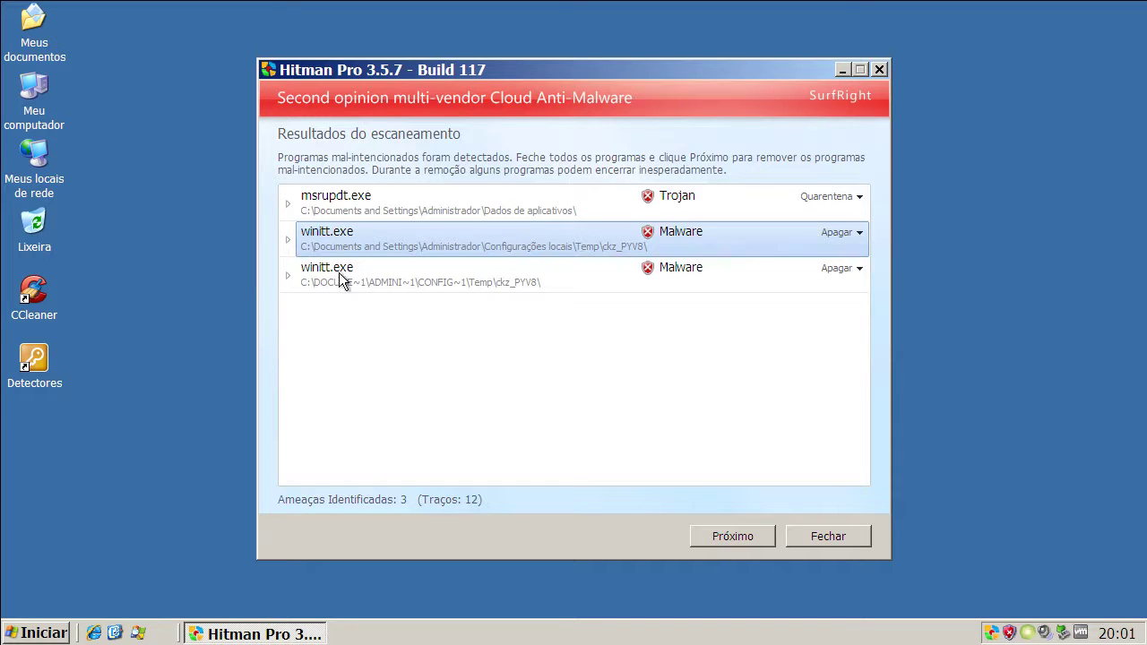
left_click(292, 275)
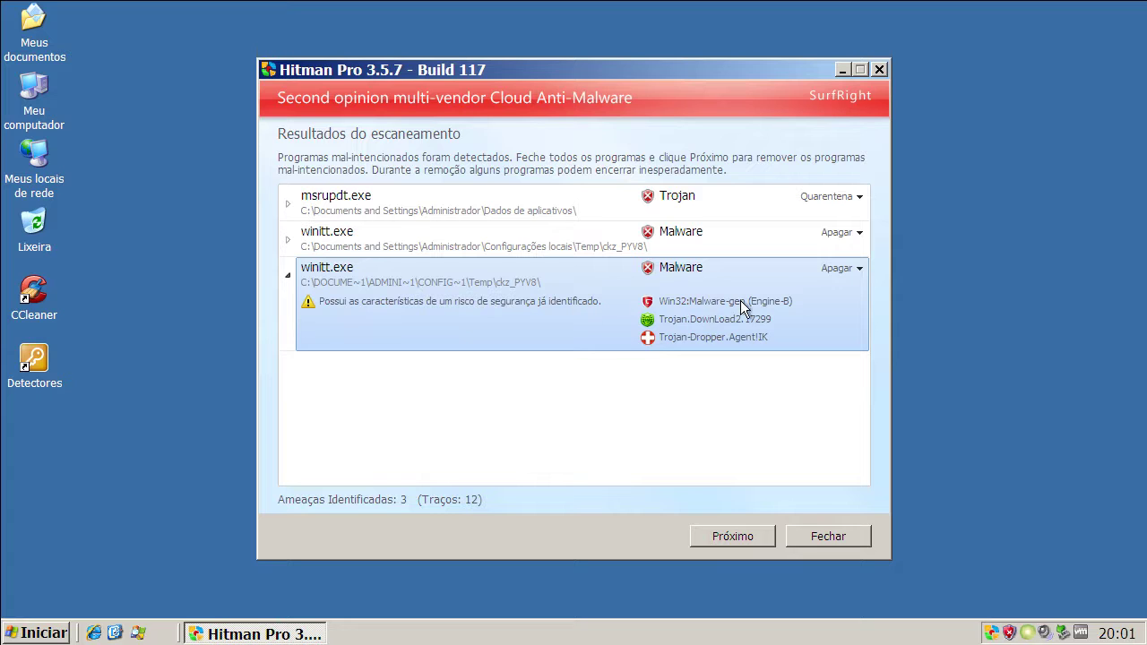
Remove the threats listed in Hitman Pro with their preset actions and restart the computer to complete the removal.
left_click(735, 536)
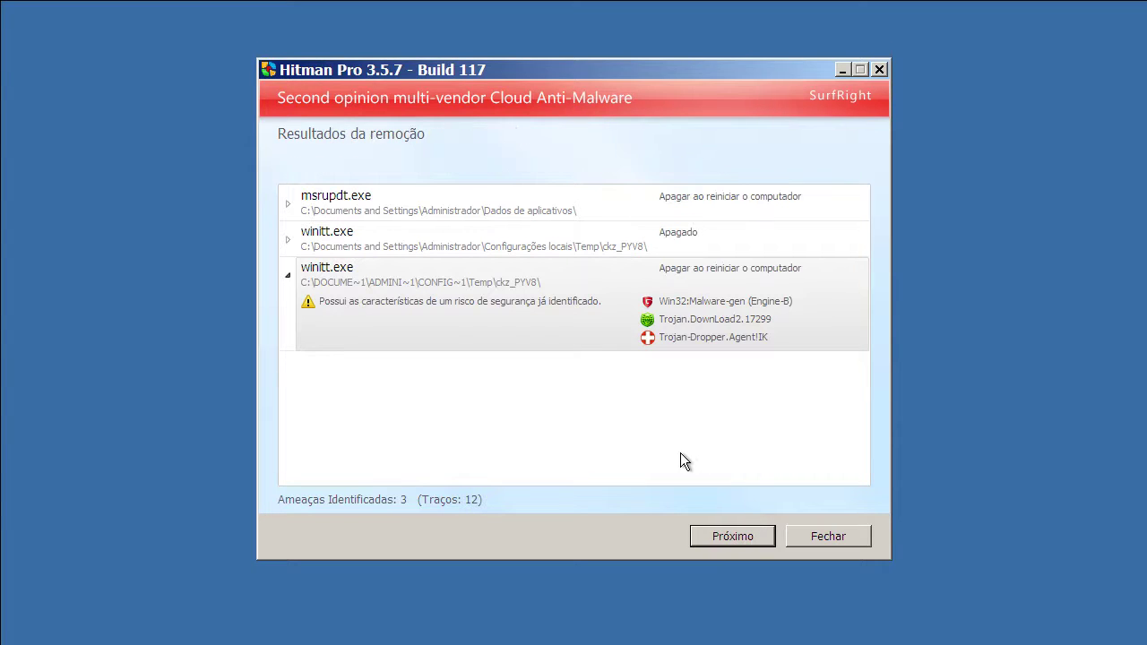
left_click(741, 537)
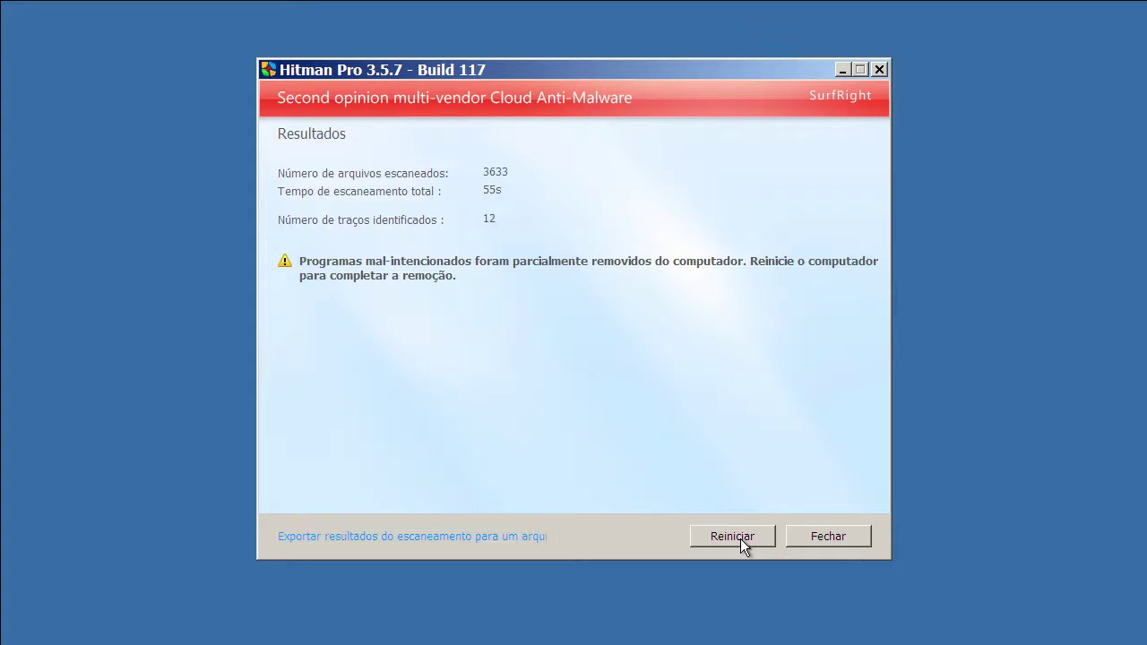
left_click(740, 538)
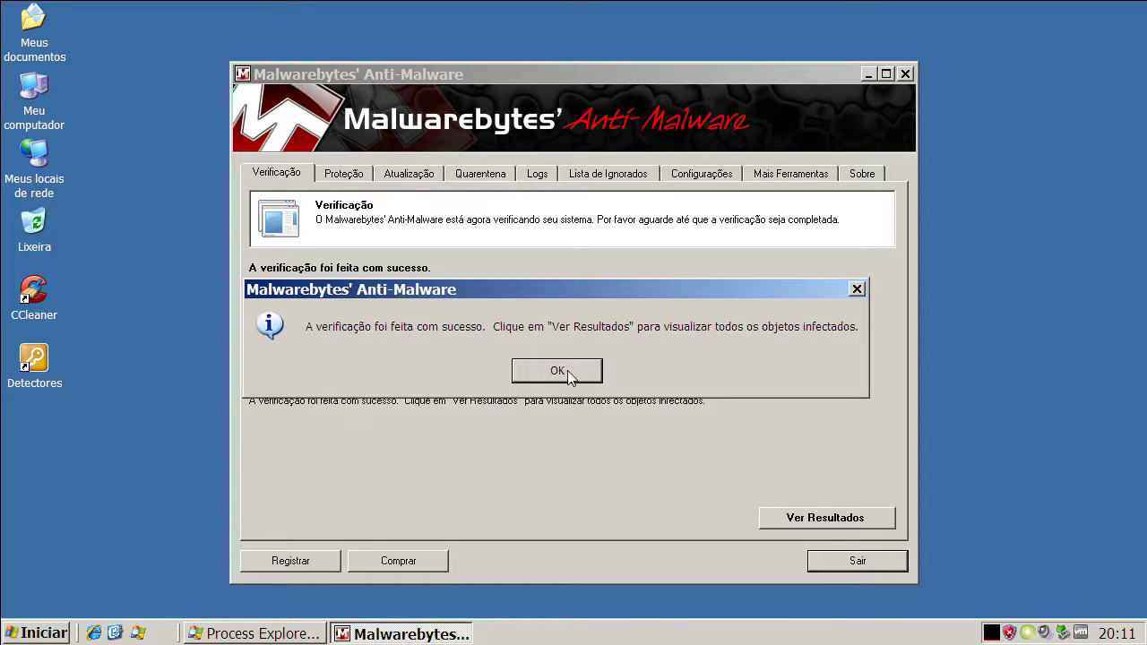
Show the infected objects found by Malwarebytes' Anti-Malware and widen the Ítem and Fabricante columns.
left_click(569, 370)
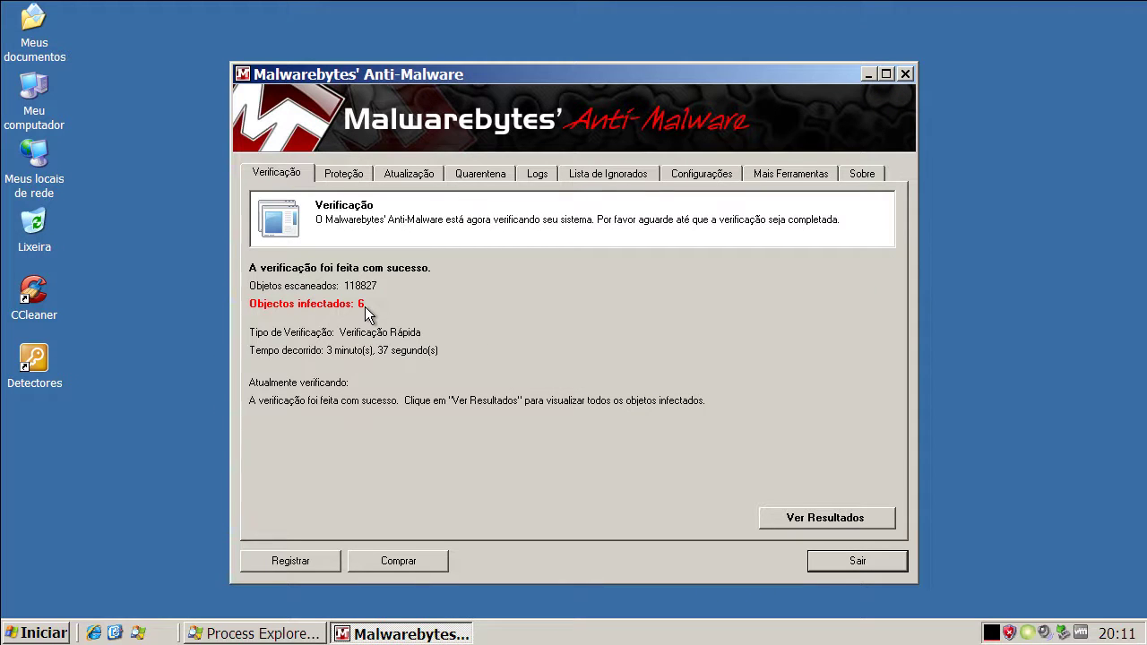
left_click(866, 519)
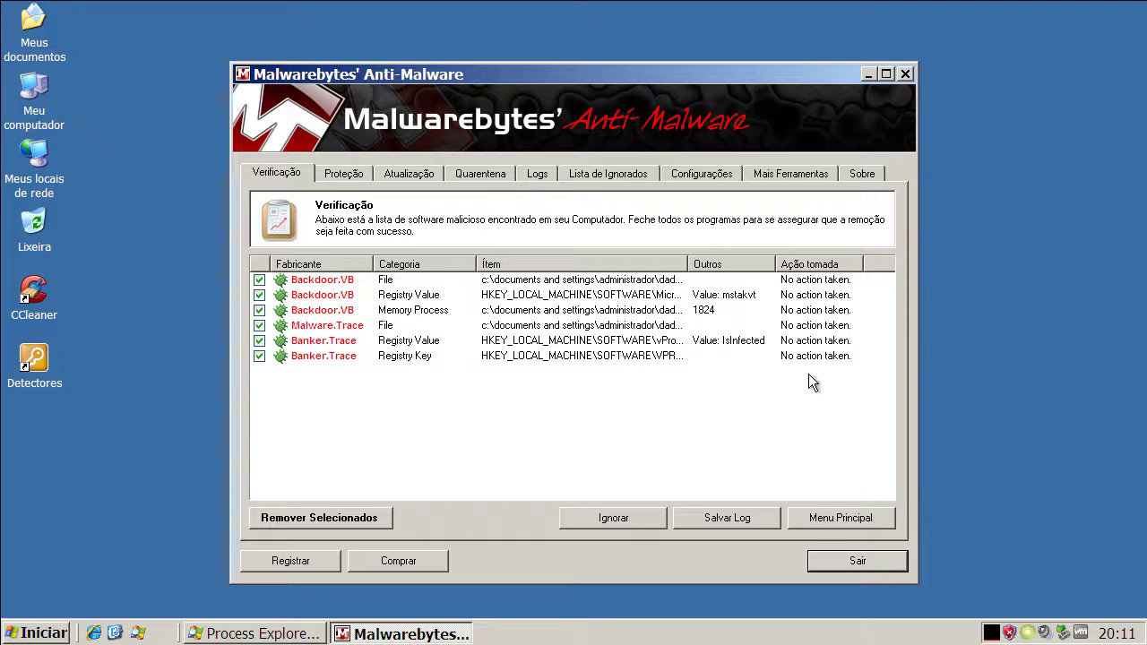
left_click_drag(689, 266, 851, 266)
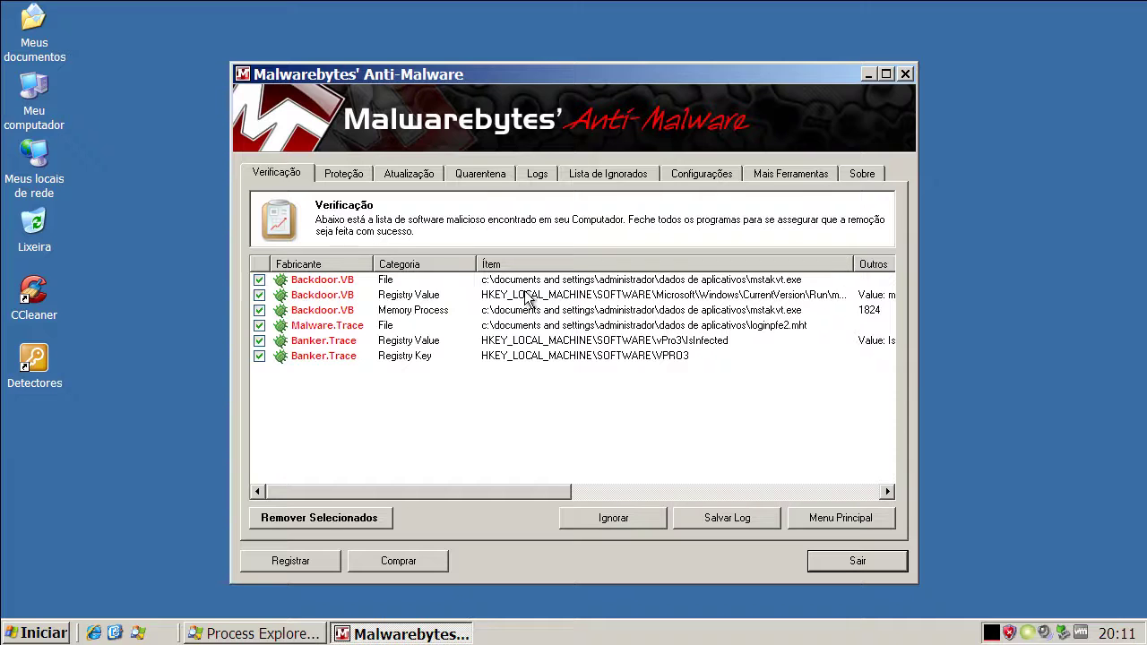
left_click_drag(373, 261, 409, 261)
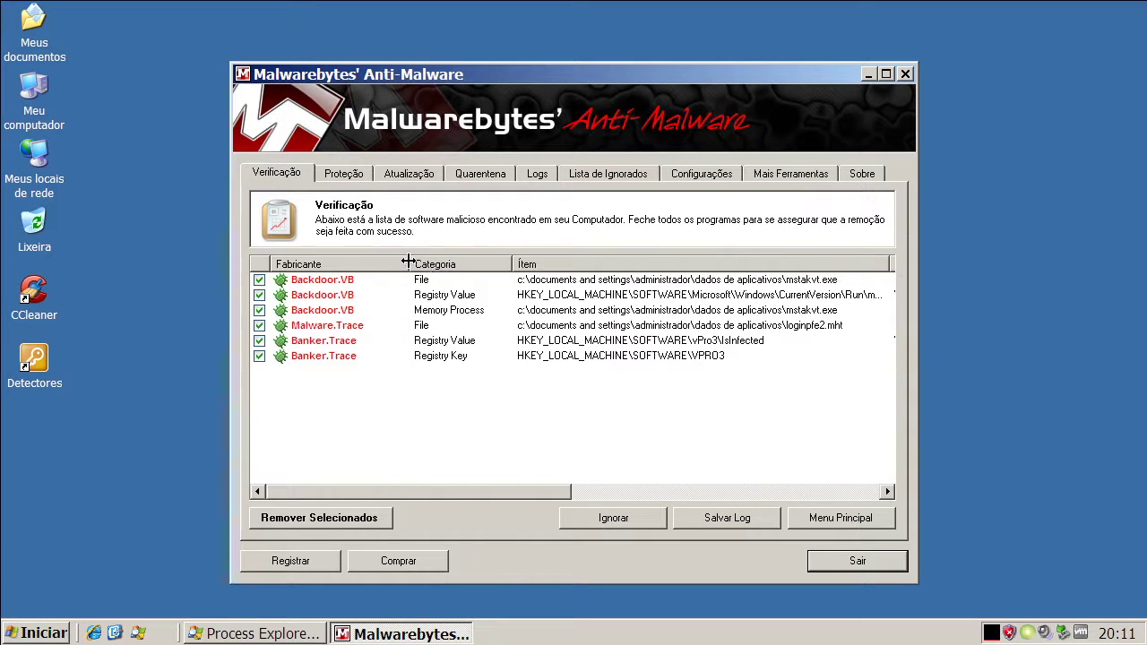
Examine the Backdoor.VB, Malware.Trace and Banker.Trace detections, comparing their categories and item paths.
left_click(324, 284)
left_click(328, 297)
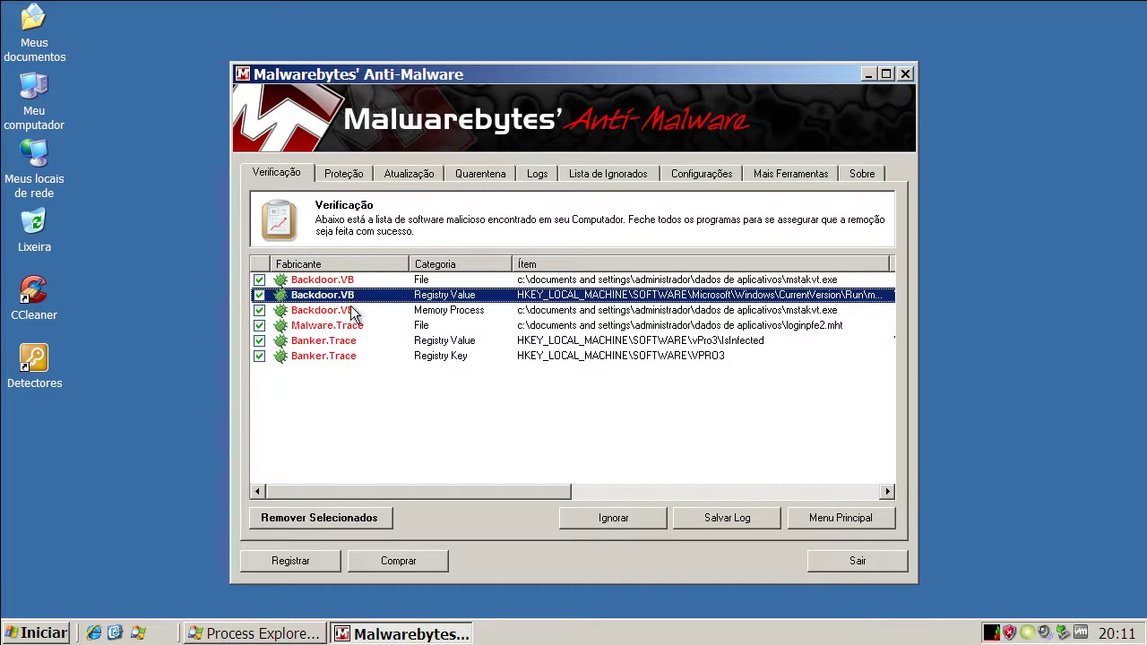
left_click(355, 312)
left_click(358, 329)
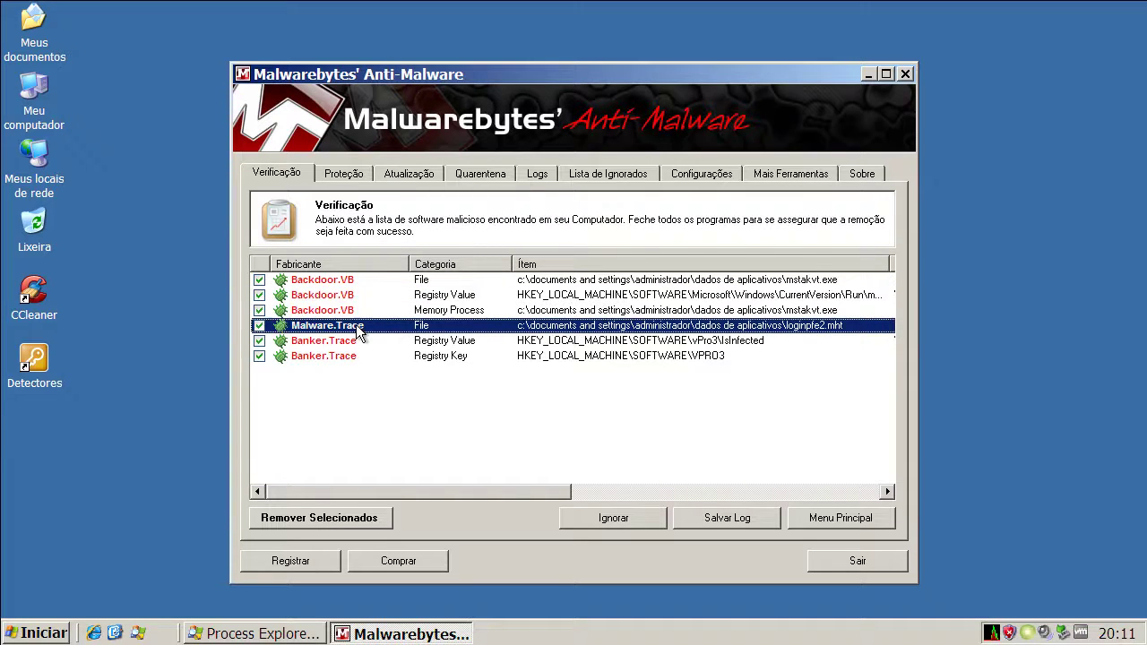
left_click(353, 344)
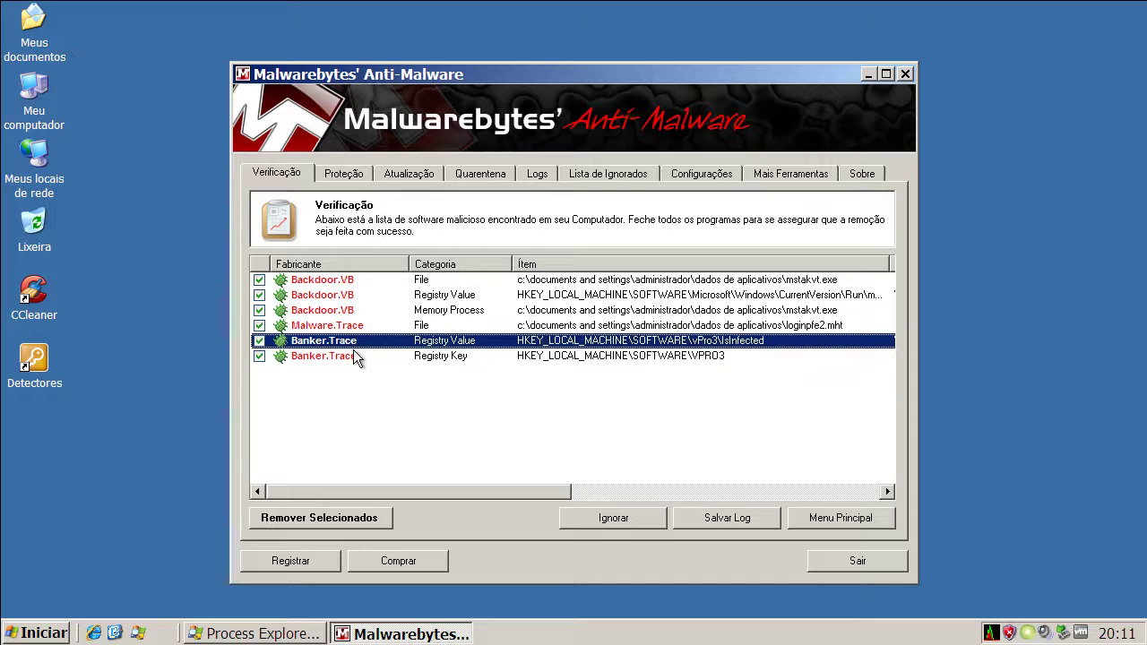
left_click(354, 355)
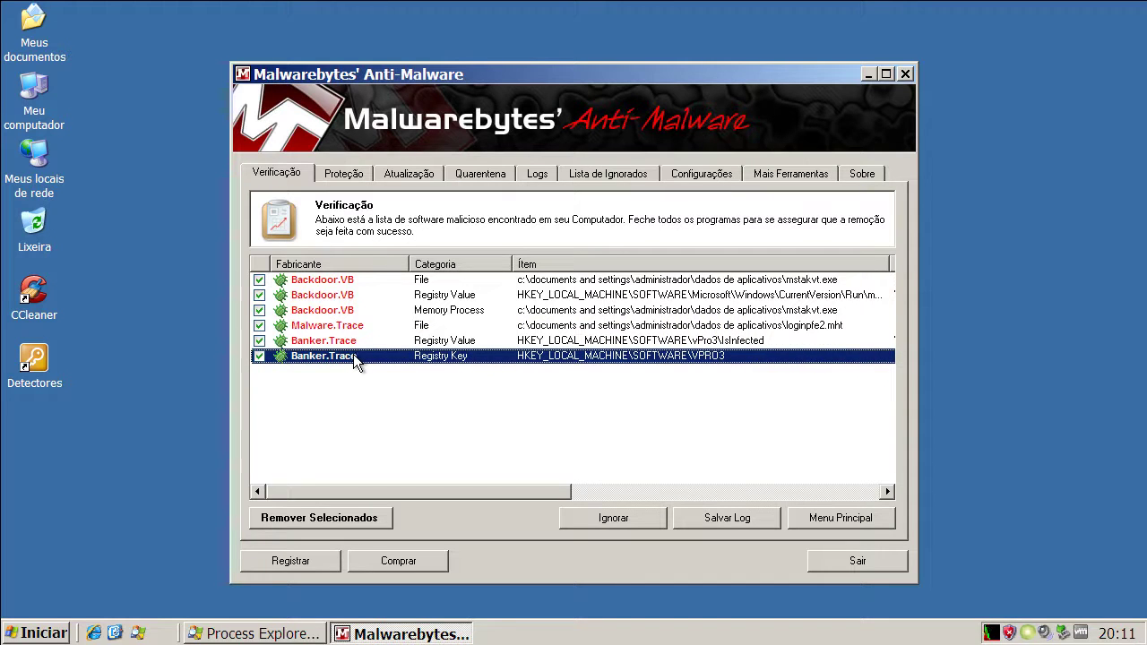
left_click(430, 341)
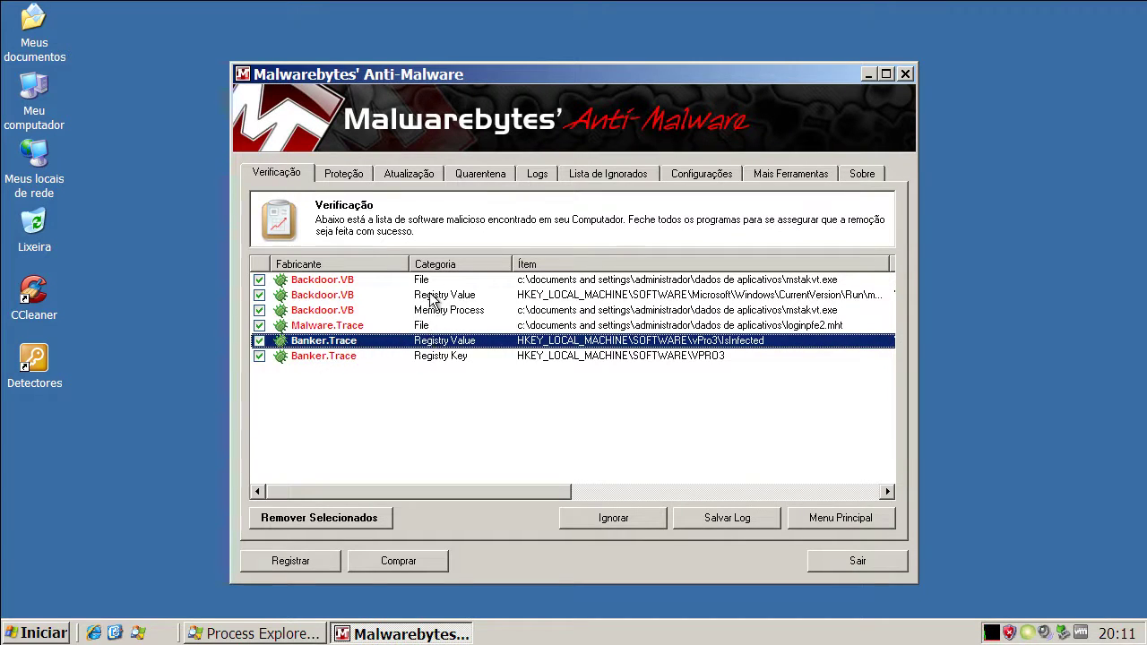
left_click(432, 296)
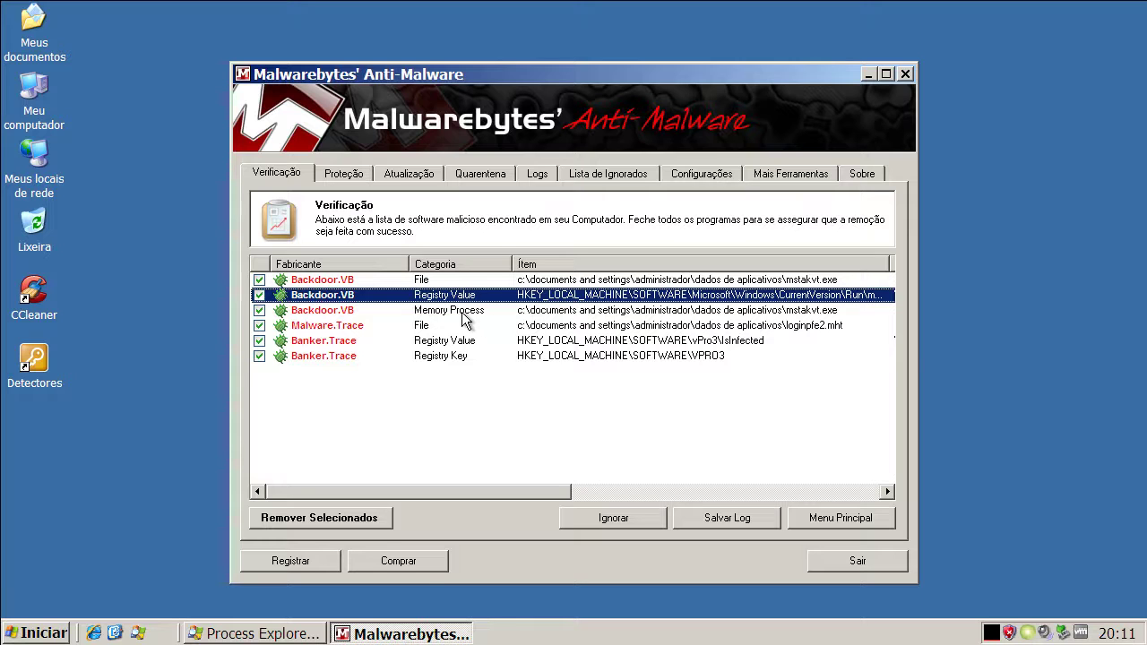
left_click(430, 314)
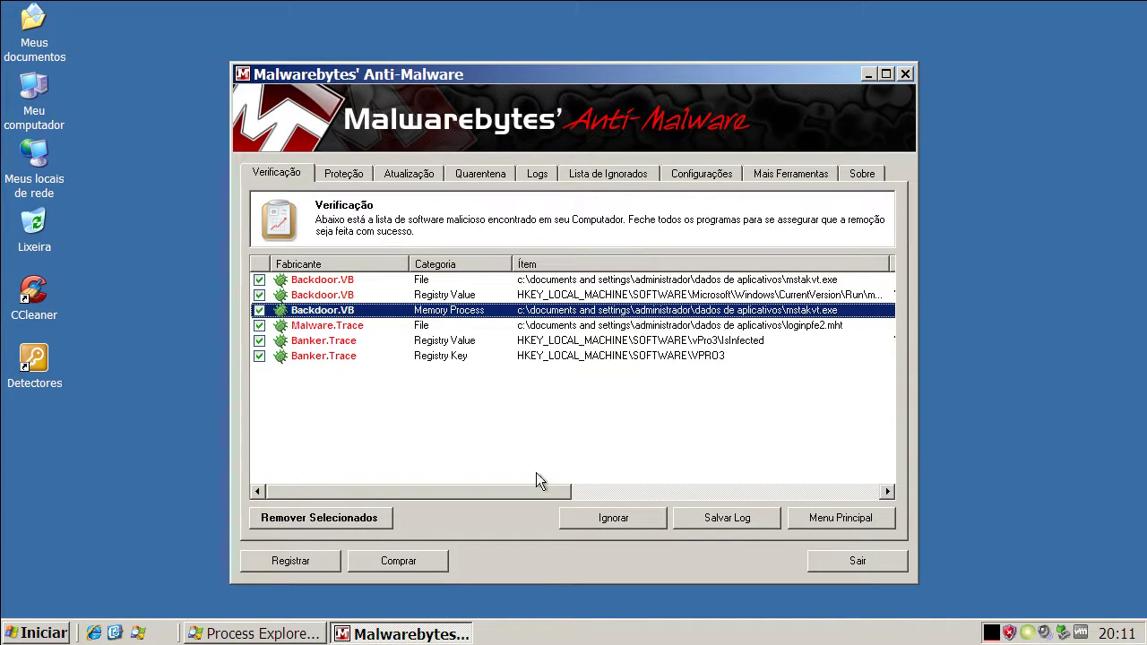
Remove all the checked Malwarebytes detections, close the log, and agree to restart the computer.
left_click(348, 516)
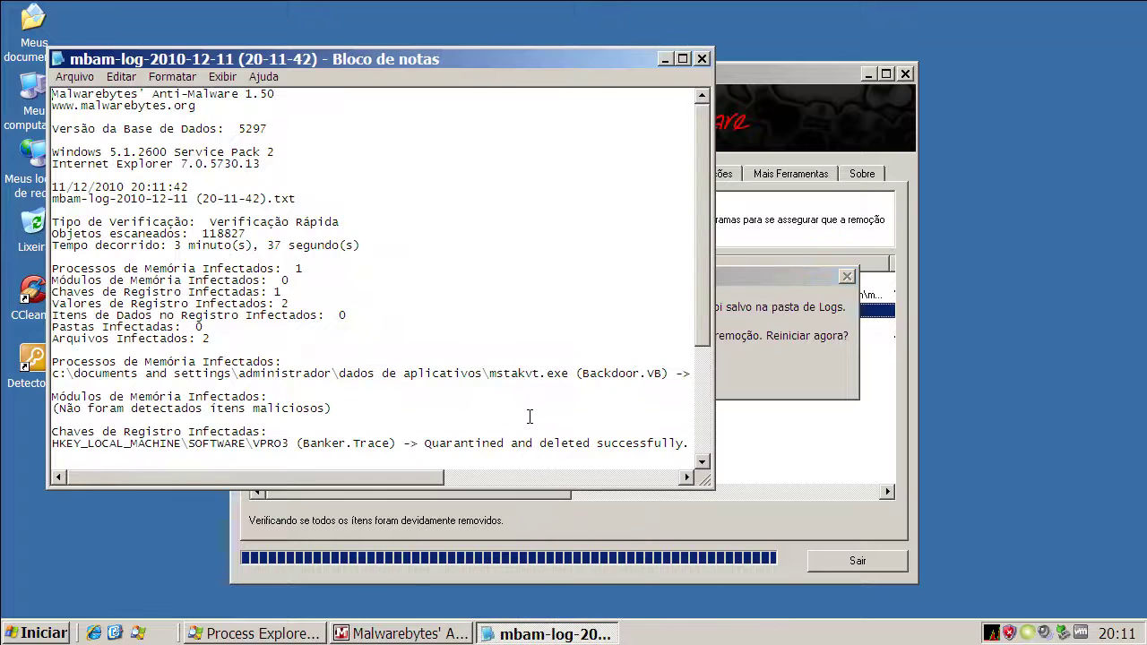
left_click(702, 60)
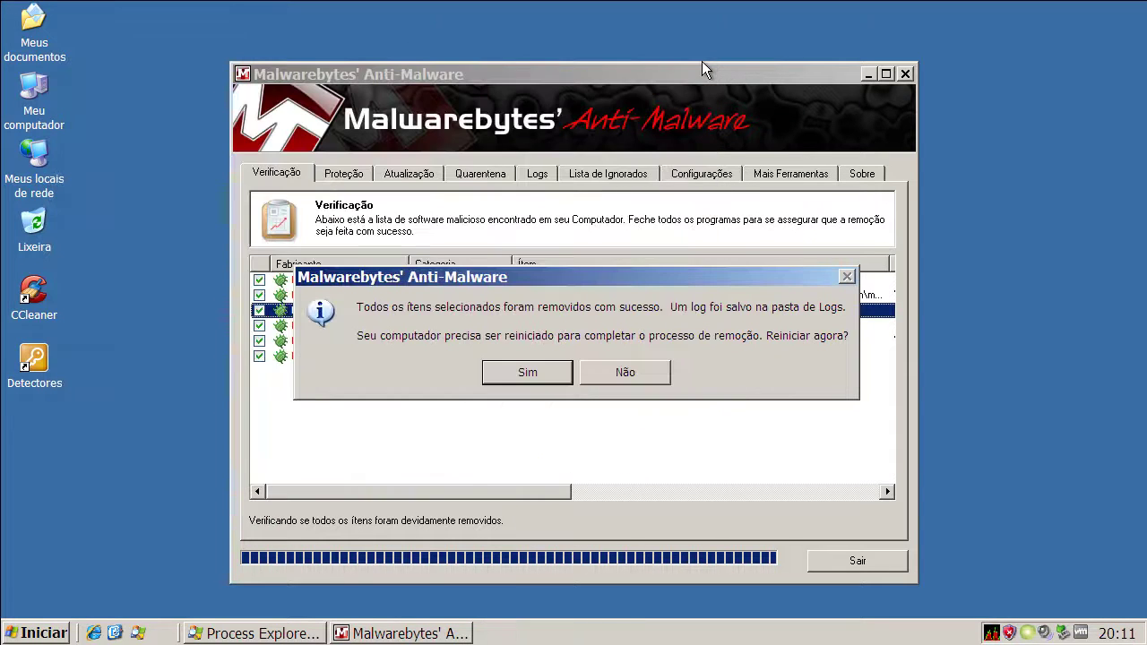
left_click(538, 374)
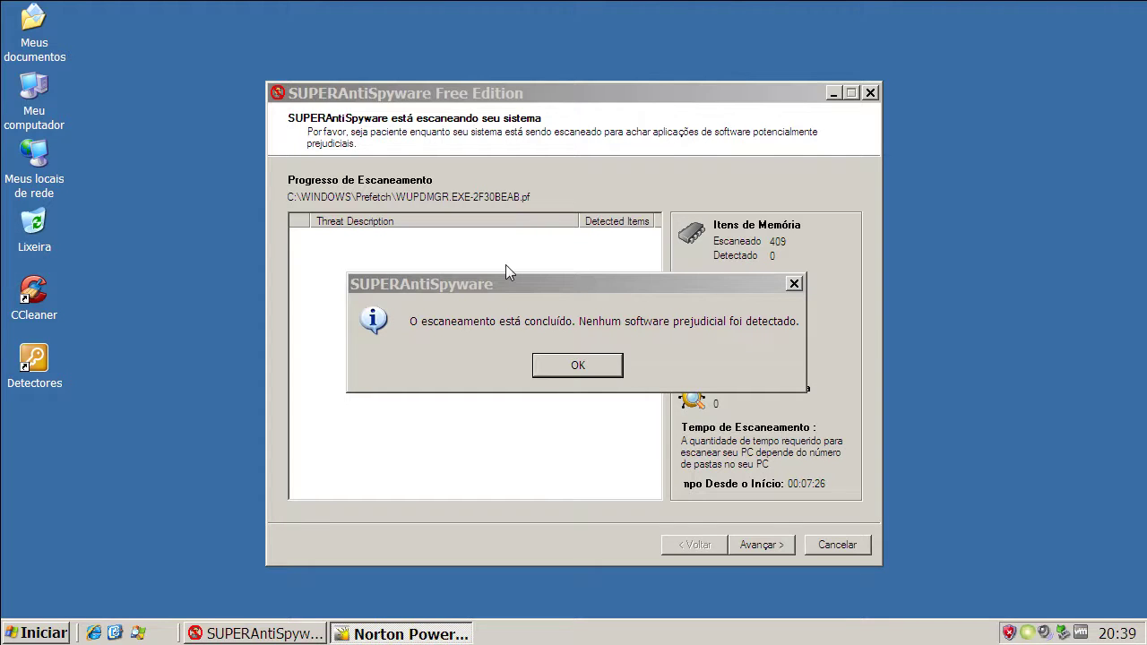
Close the finished SUPERAntiSpyware scan, then check the risks in Norton Power Eraser and close it without fixing them.
left_click(560, 371)
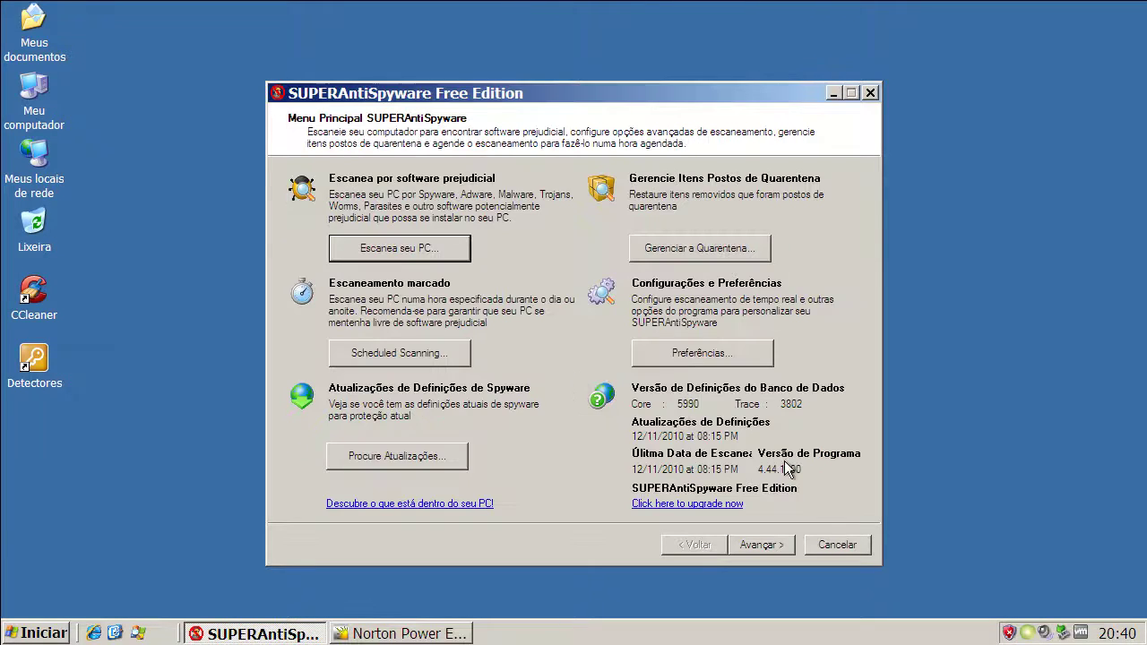
left_click(834, 544)
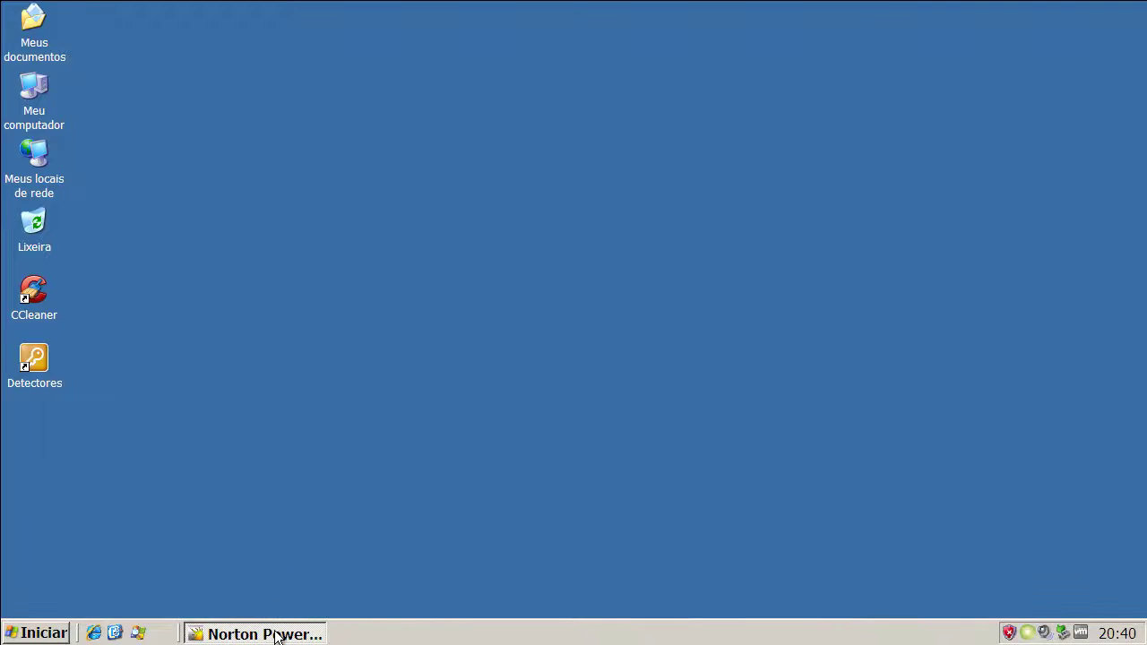
left_click(278, 633)
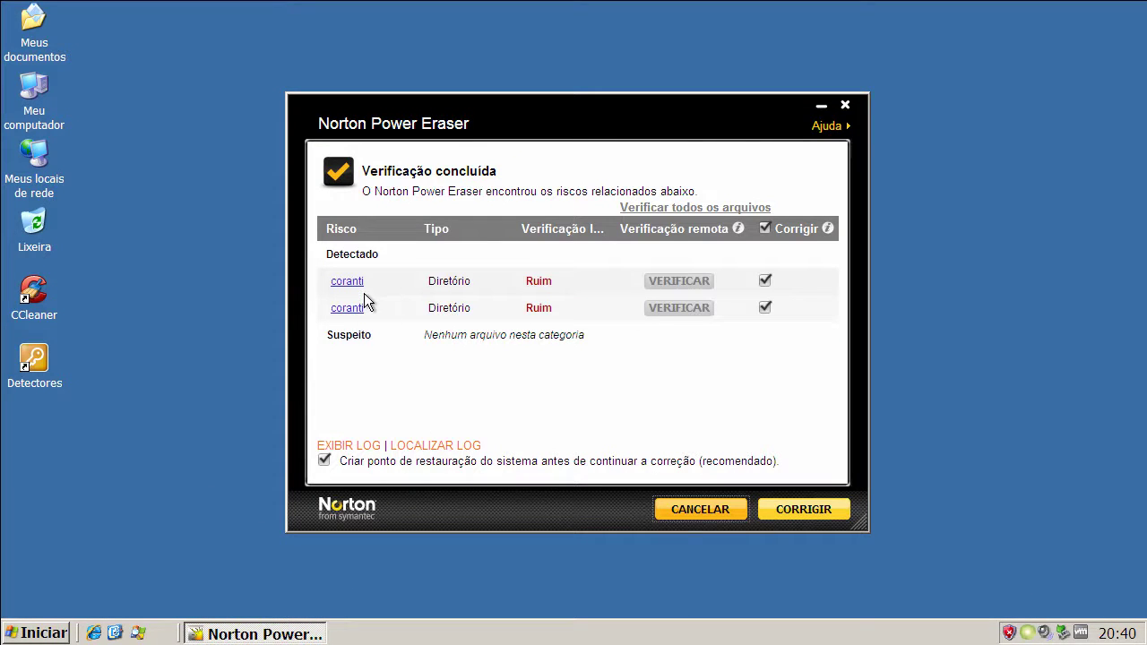
left_click(846, 106)
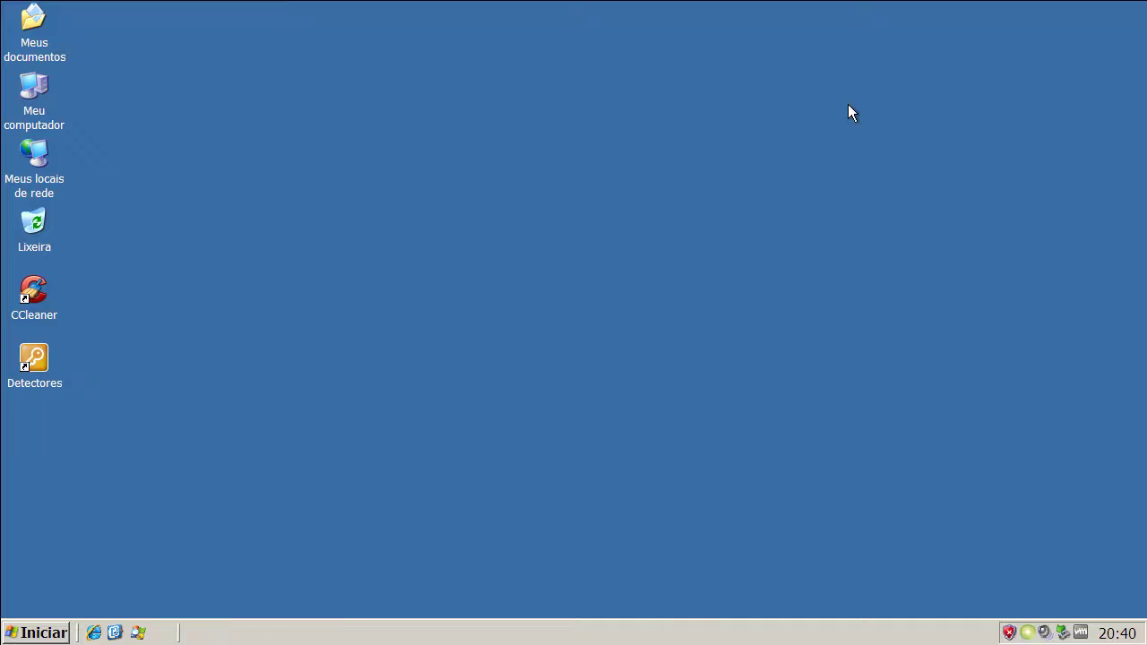
Reopen Coranti 2010, restore its window to a smaller size on the desktop, and review the security status page.
right_click(1033, 628)
left_click(1020, 480)
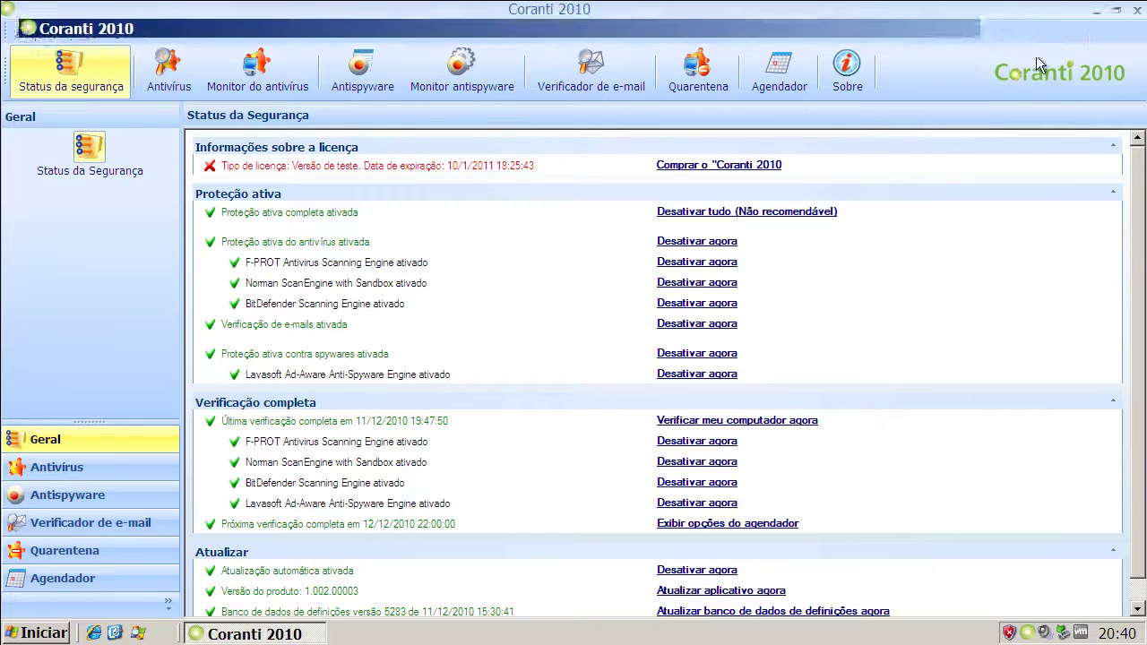
left_click(1116, 10)
left_click_drag(606, 35, 729, 100)
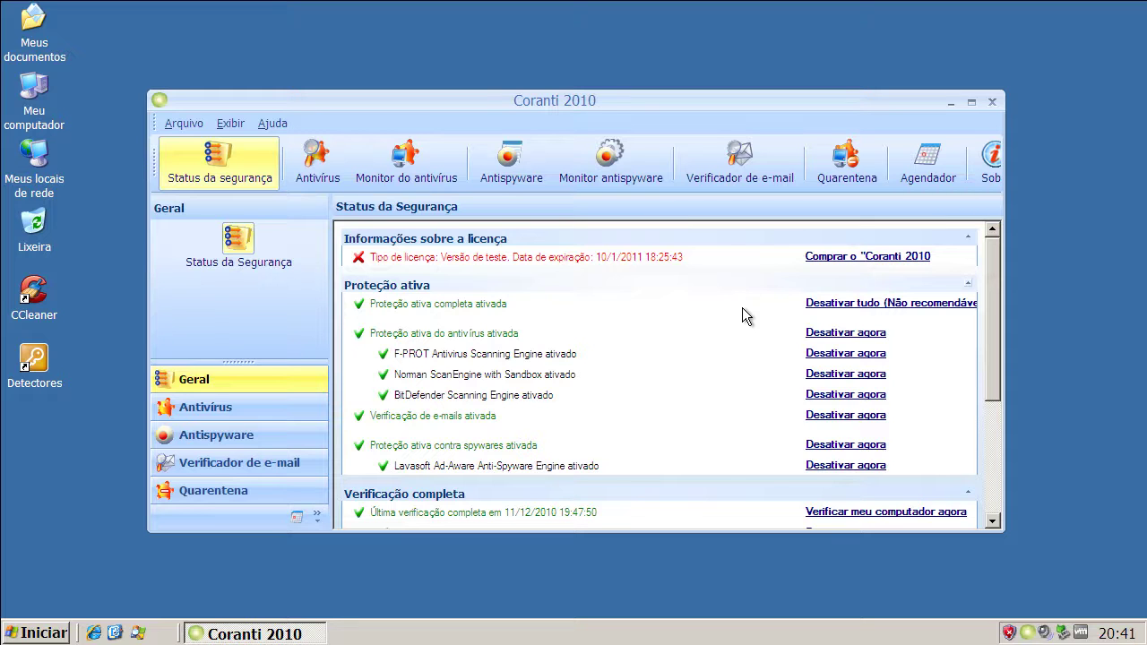
left_click_drag(988, 344, 991, 399)
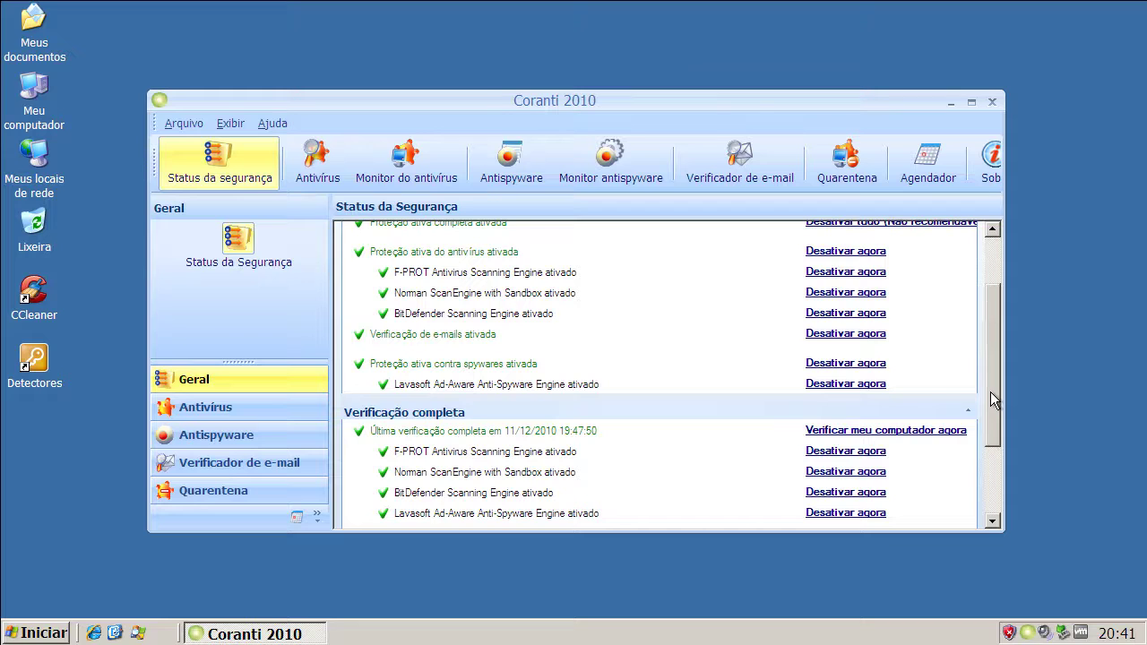